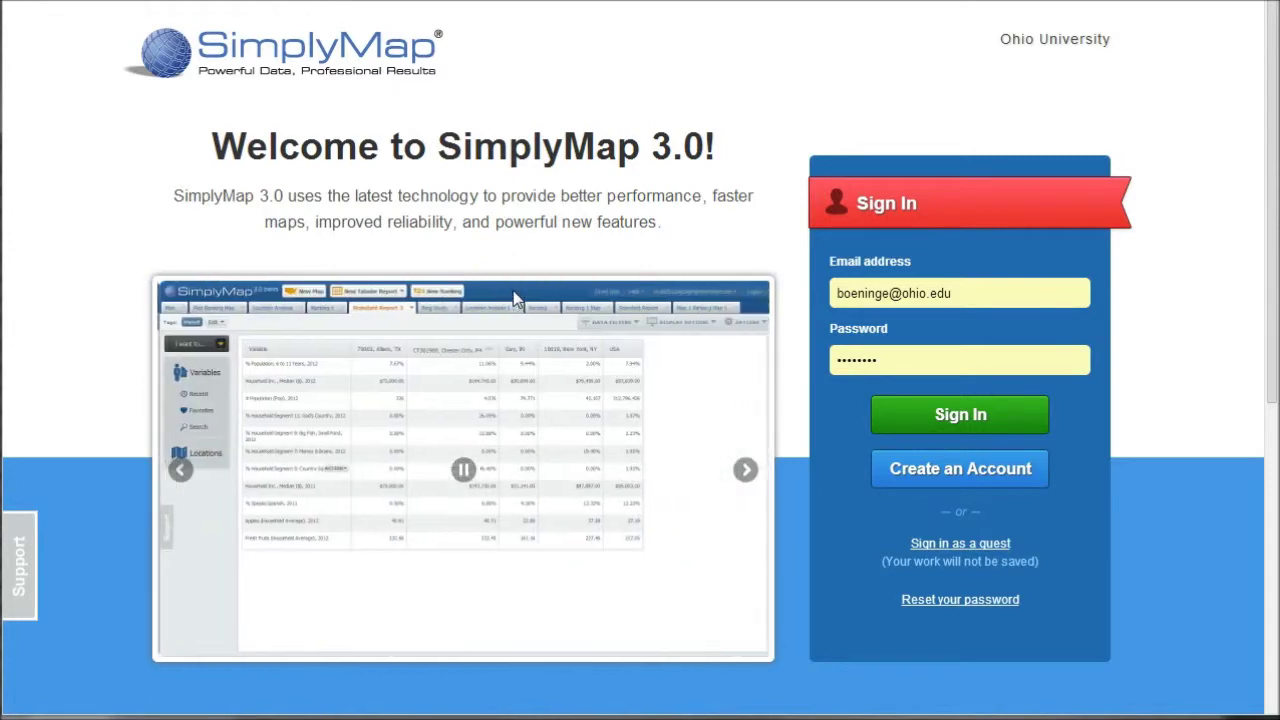
# Sign in to SimplyMap and wait for the workspace with the blank Map 4 tab
pyautogui.click(886, 467)
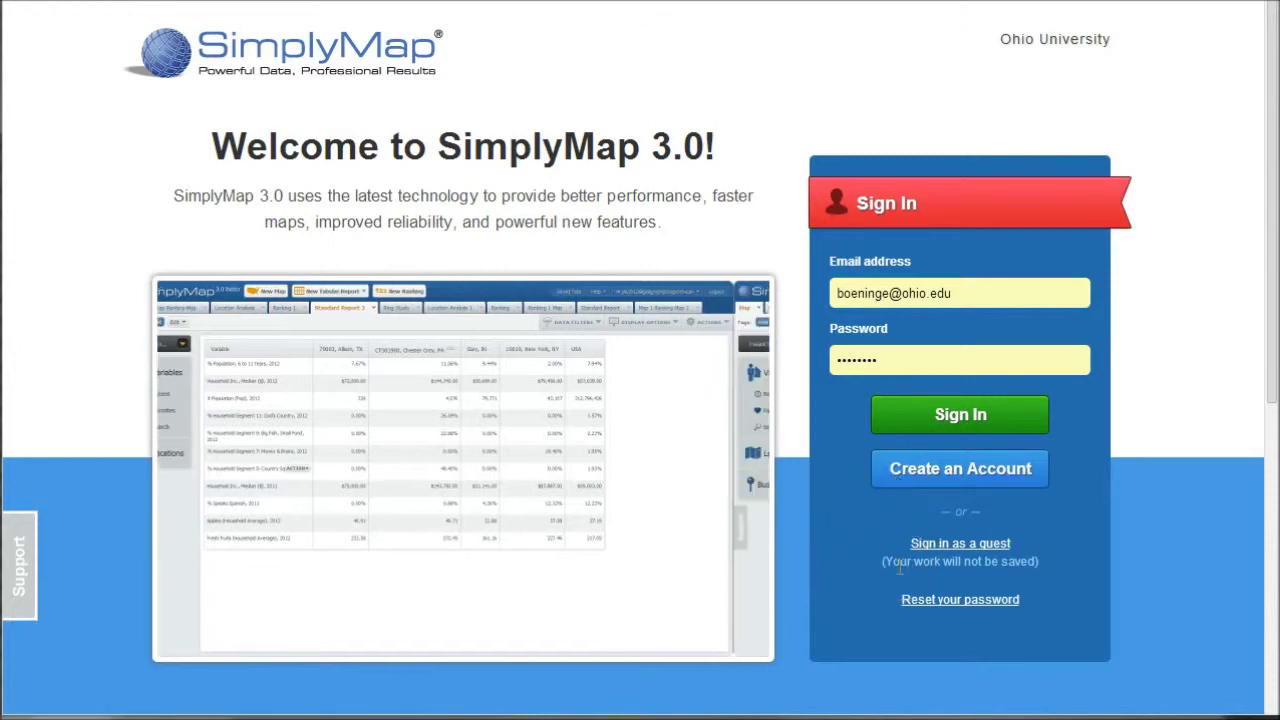
pyautogui.click(955, 415)
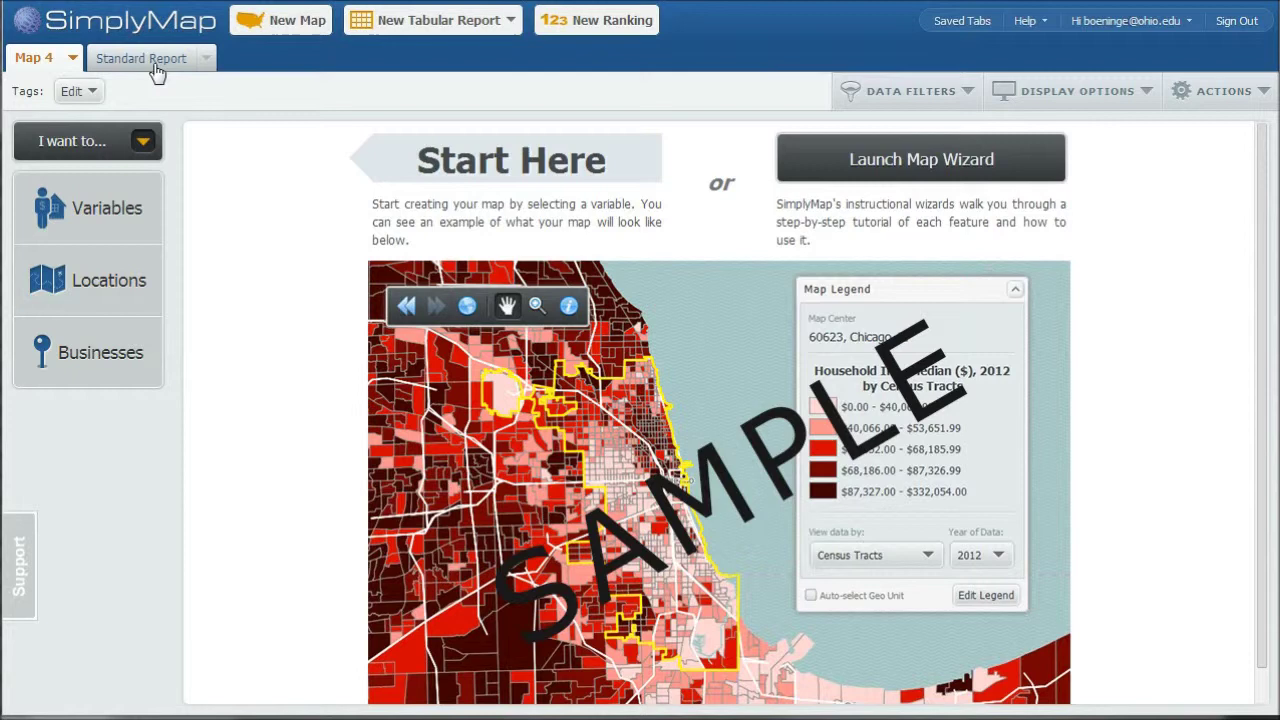
# On the Standard Report, add Spokane, WA as a location, found by city in Washington
pyautogui.click(138, 60)
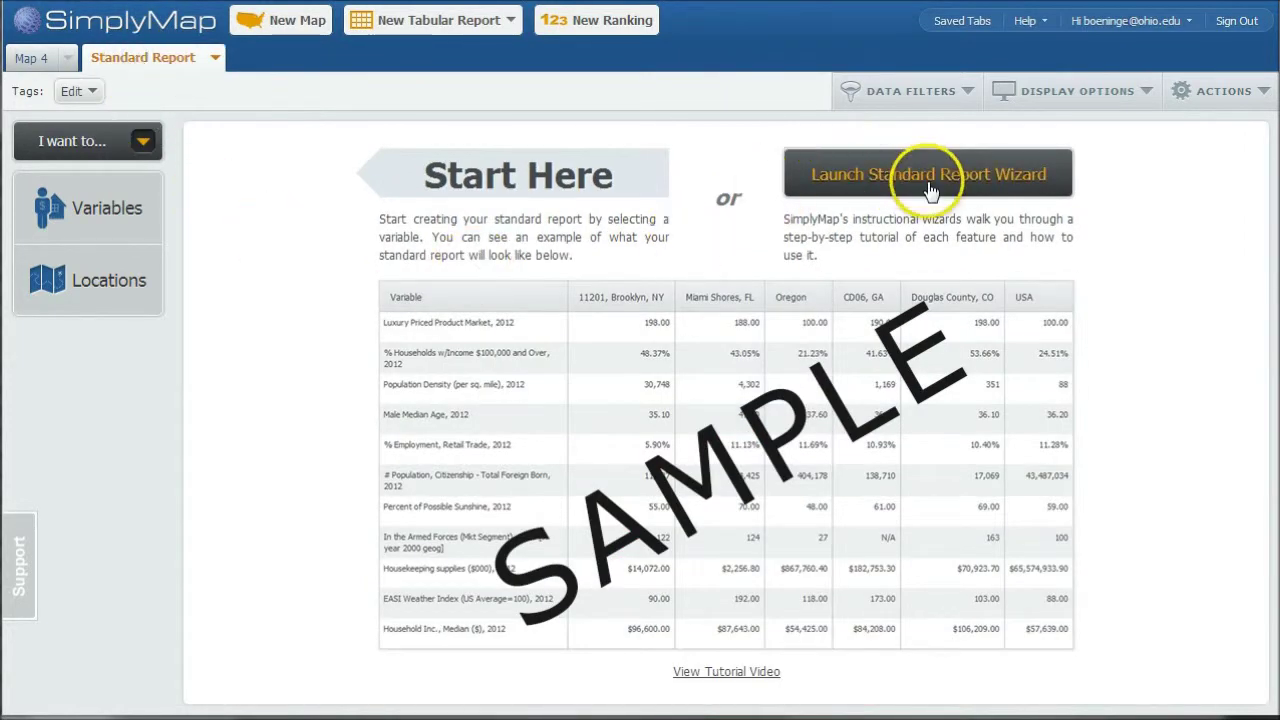
pyautogui.click(100, 284)
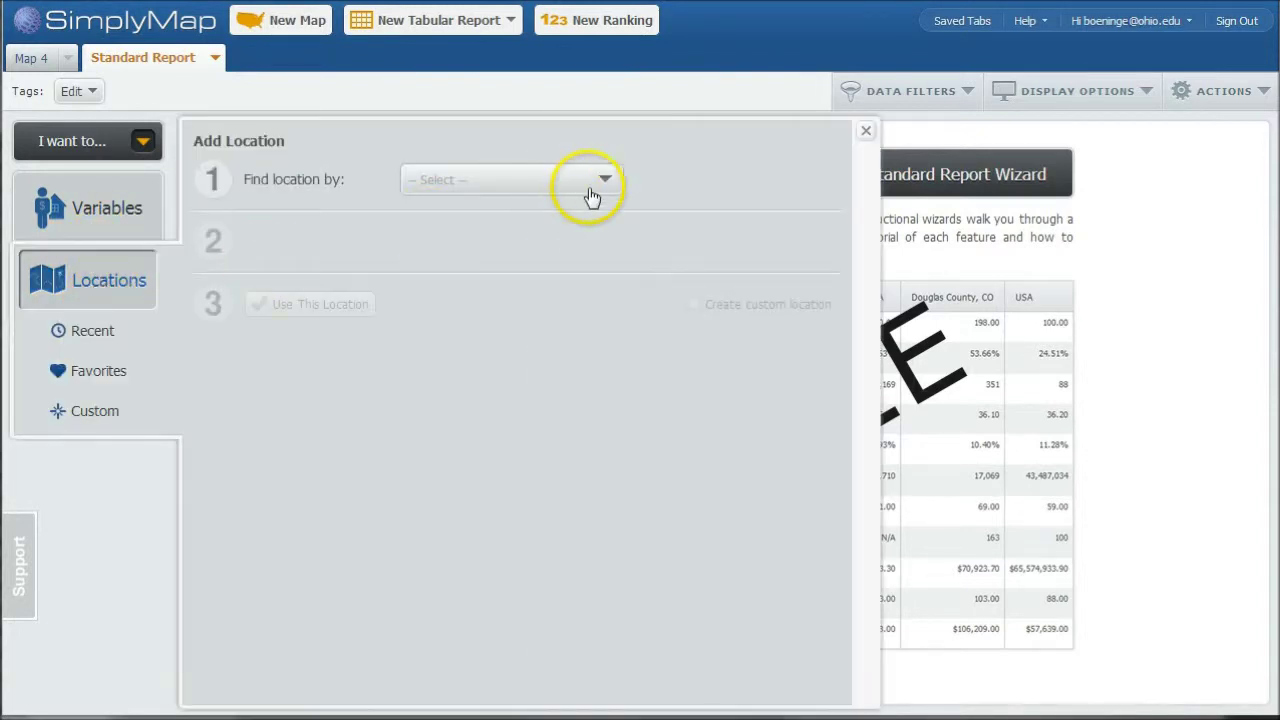
pyautogui.click(592, 190)
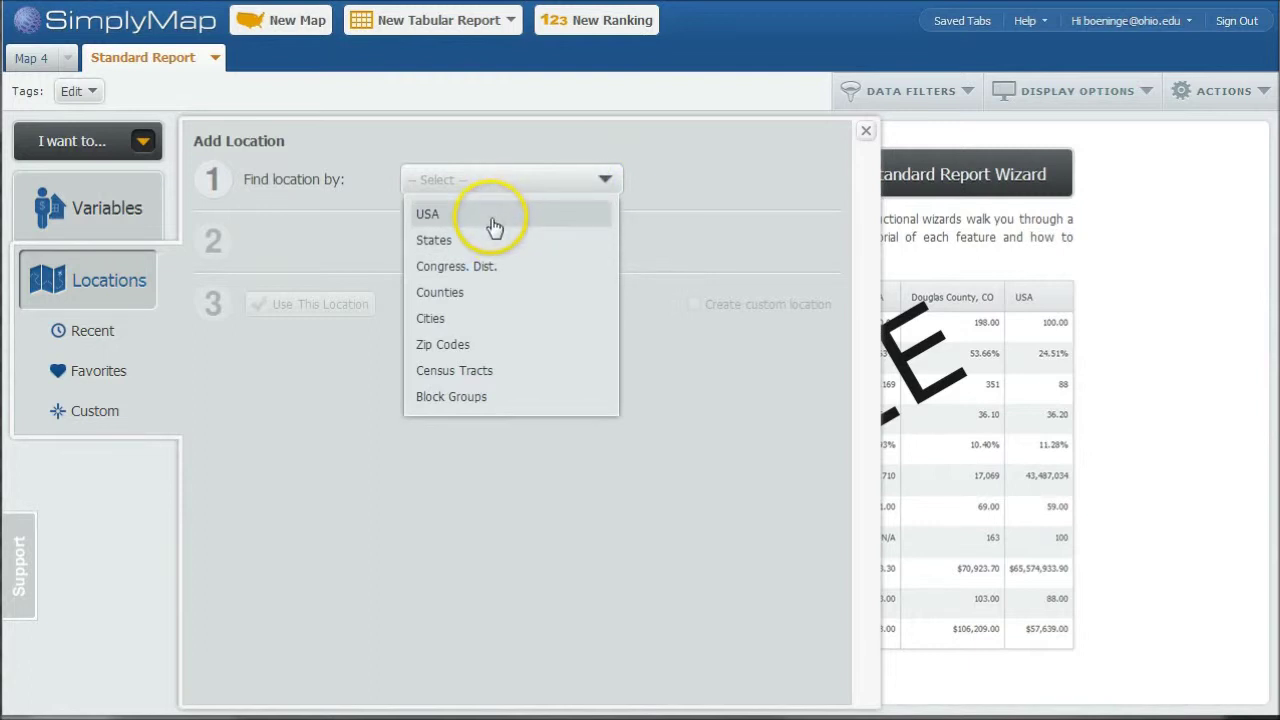
pyautogui.click(450, 318)
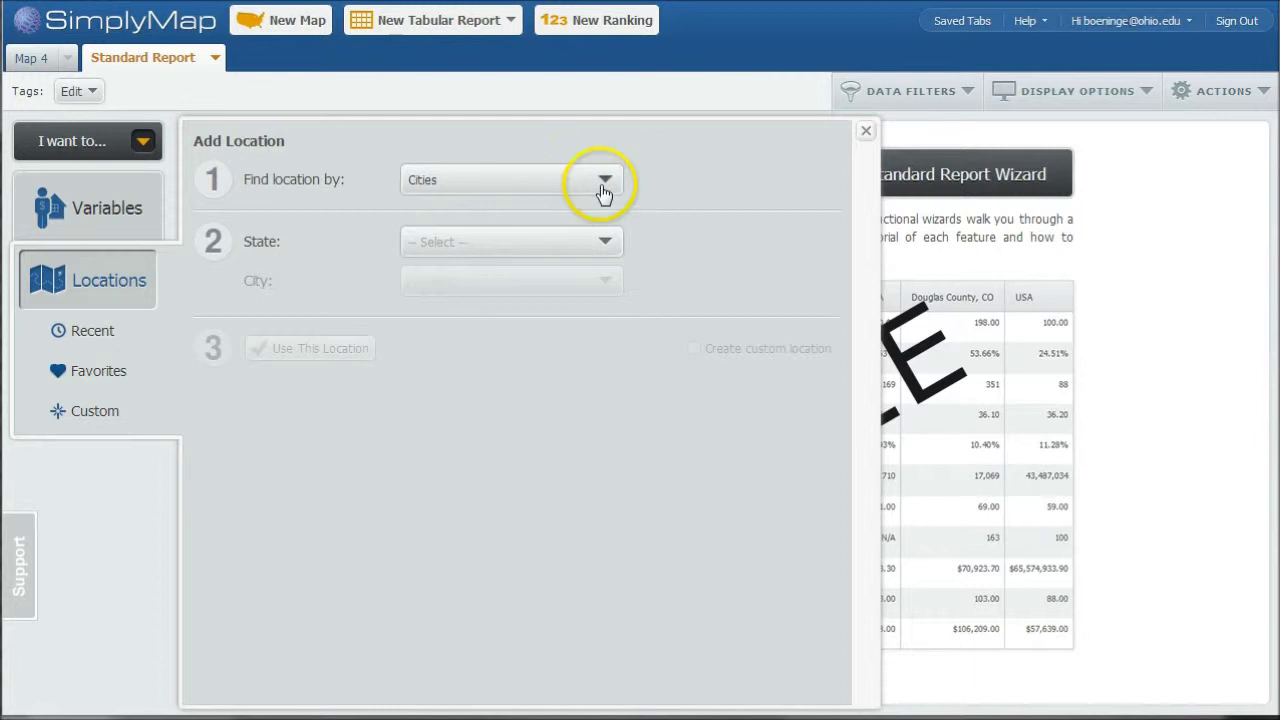
pyautogui.click(535, 238)
pyautogui.write('w')
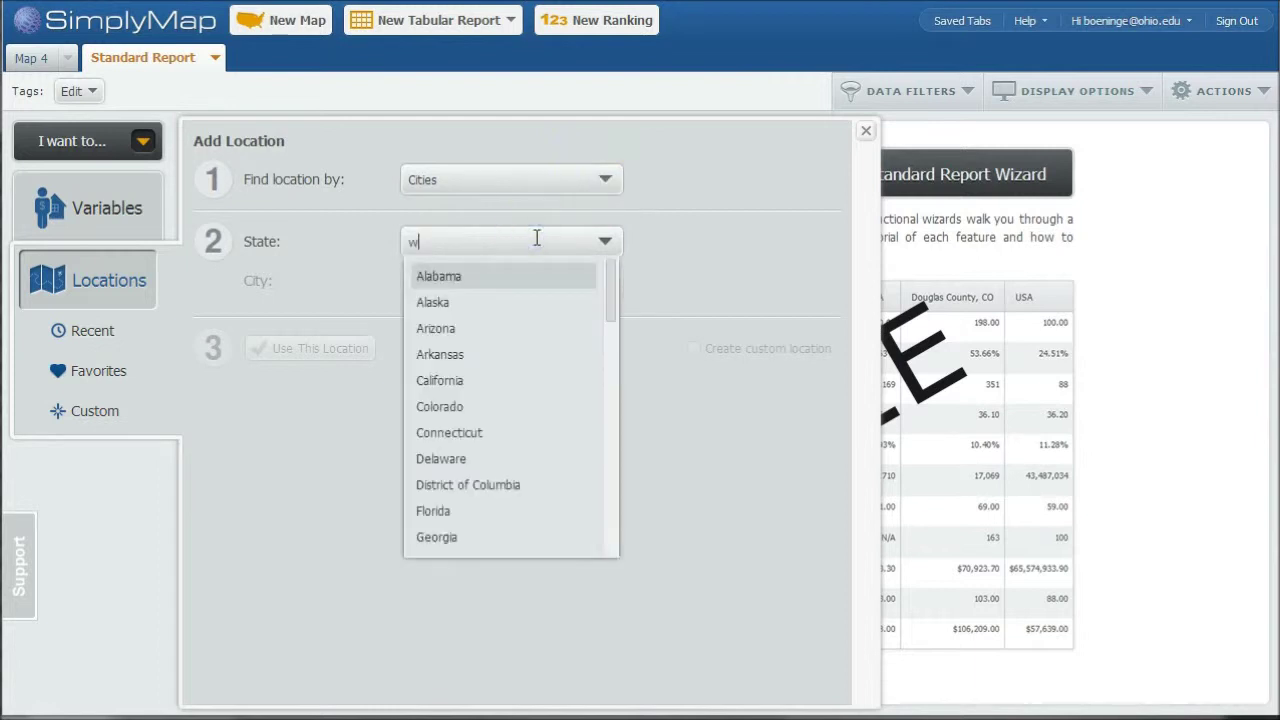
pyautogui.write('ashington')
pyautogui.click(440, 277)
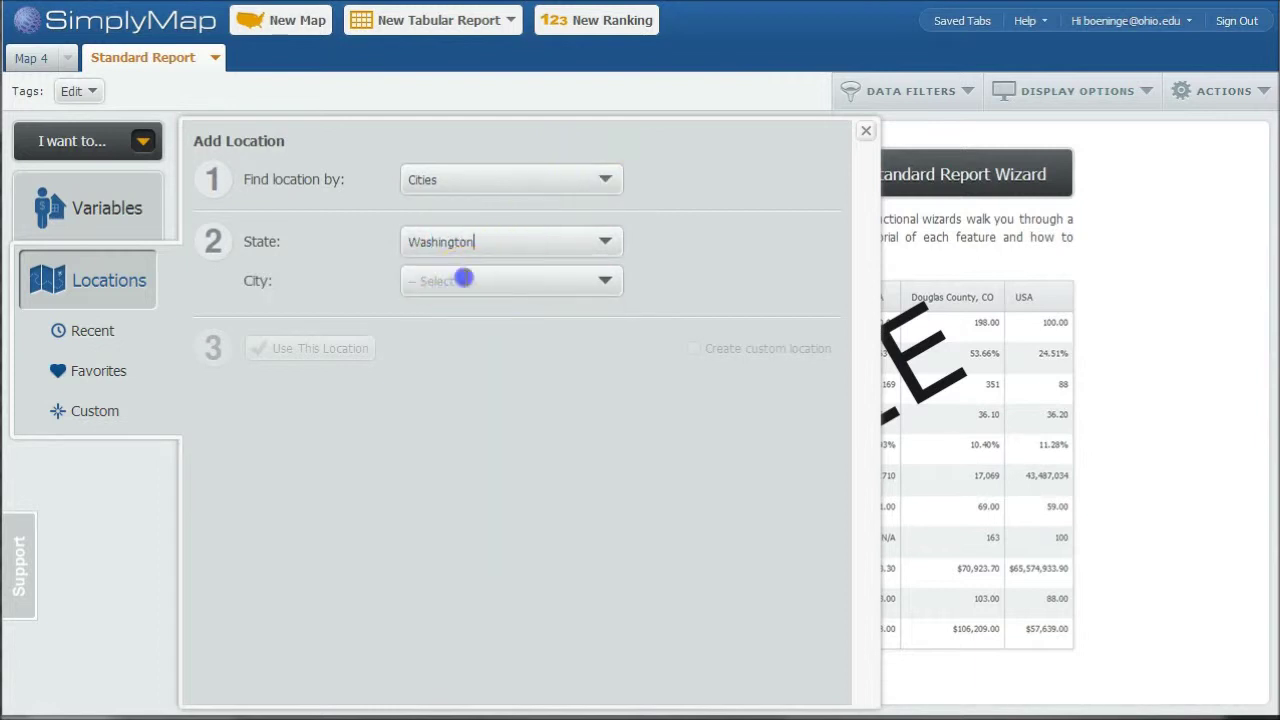
pyautogui.write('Spokane Valley, WA')
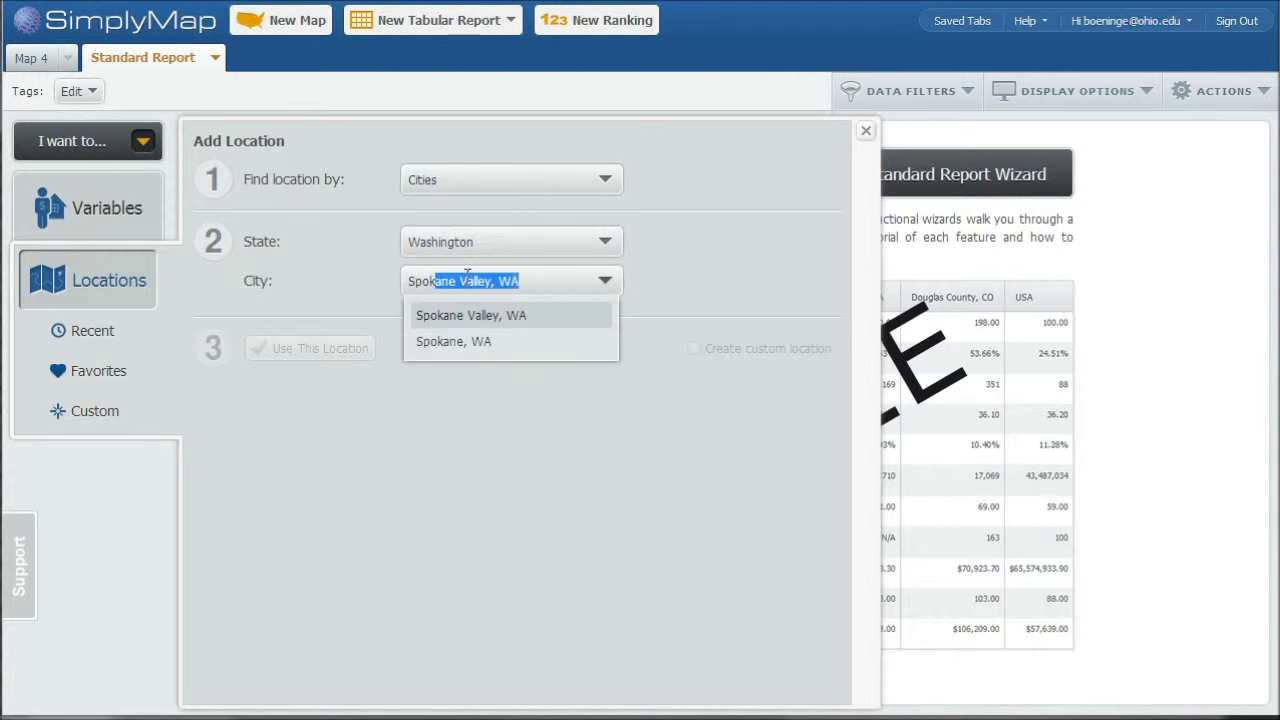
pyautogui.click(440, 343)
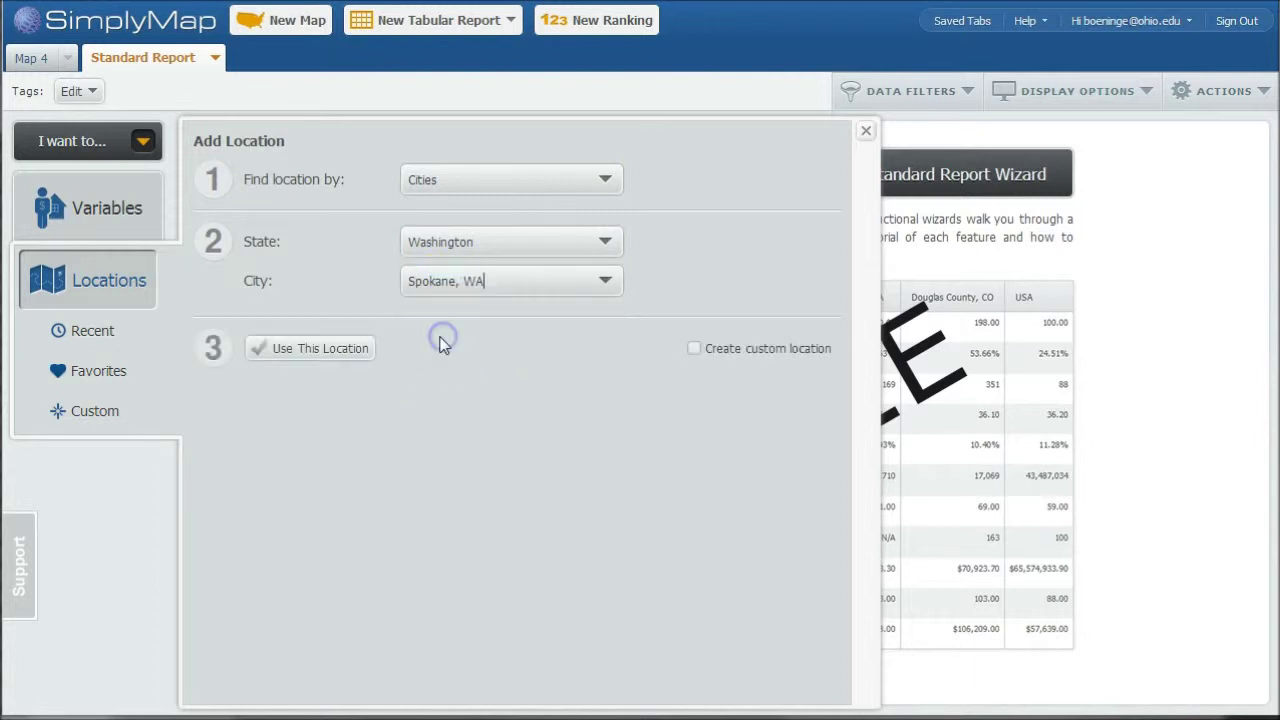
pyautogui.click(310, 352)
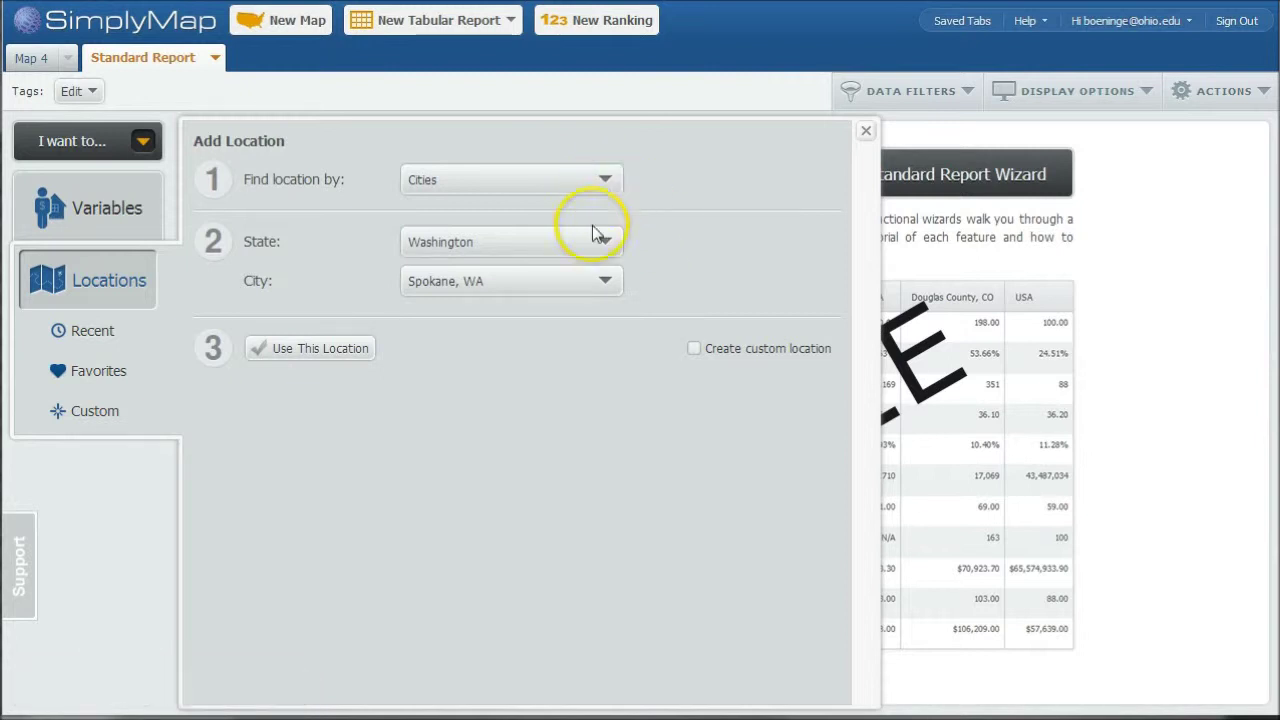
# Add Seattle, WA as a second location and close the location picker
pyautogui.click(604, 281)
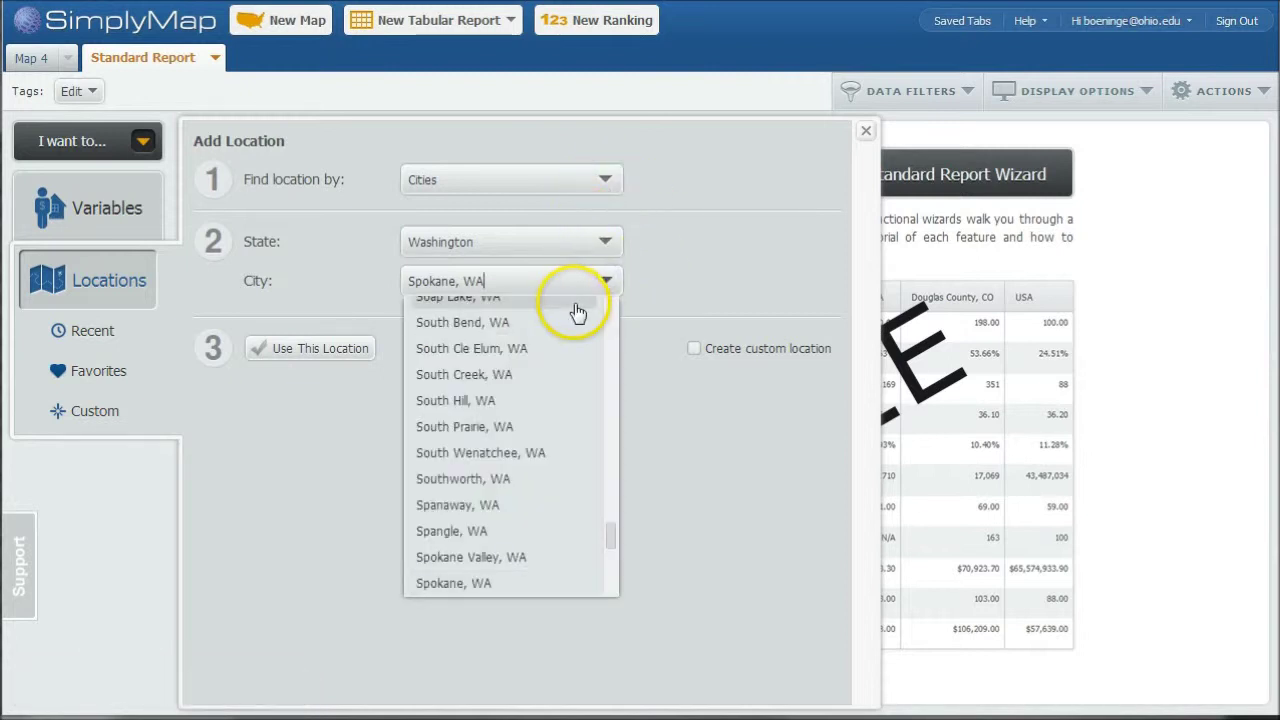
pyautogui.press('BackSpace')
pyautogui.press('BackSpace')
pyautogui.press('BackSpace')
pyautogui.press('BackSpace')
pyautogui.press('BackSpace')
pyautogui.press('BackSpace')
pyautogui.press('BackSpace')
pyautogui.press('BackSpace')
pyautogui.press('BackSpace')
pyautogui.press('BackSpace')
pyautogui.press('BackSpace')
pyautogui.write('SeaTac')
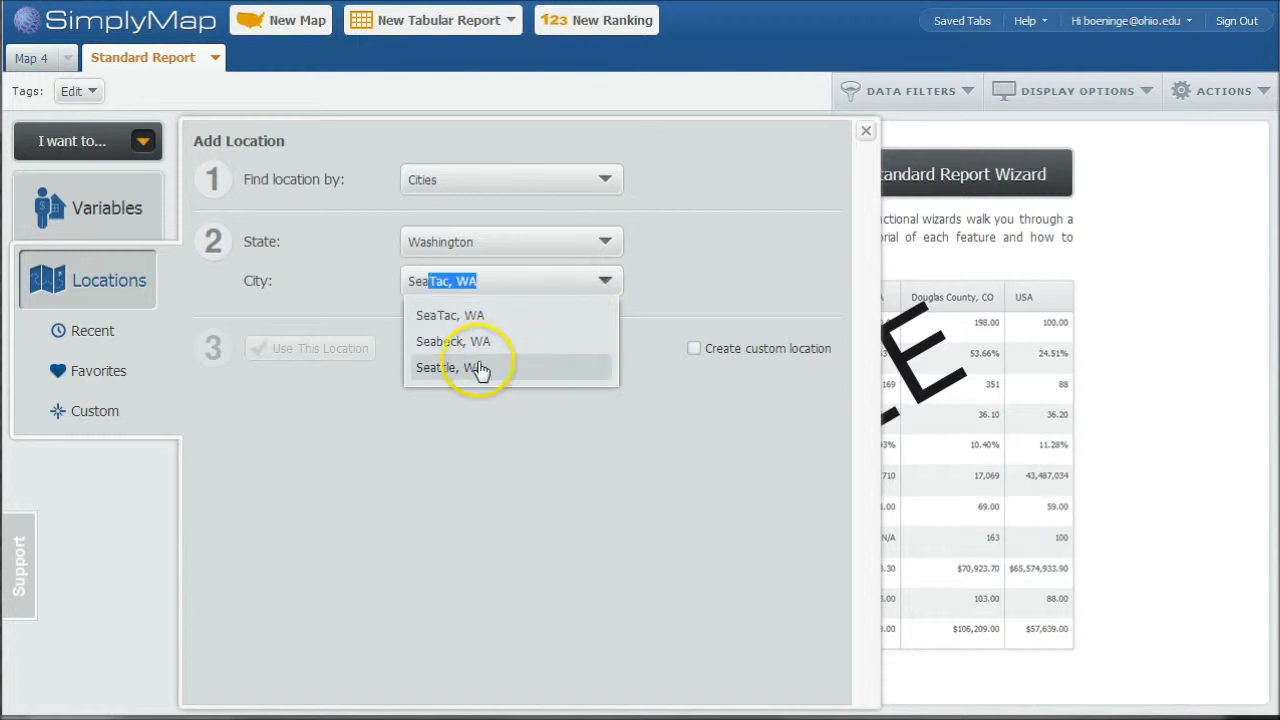
pyautogui.click(478, 368)
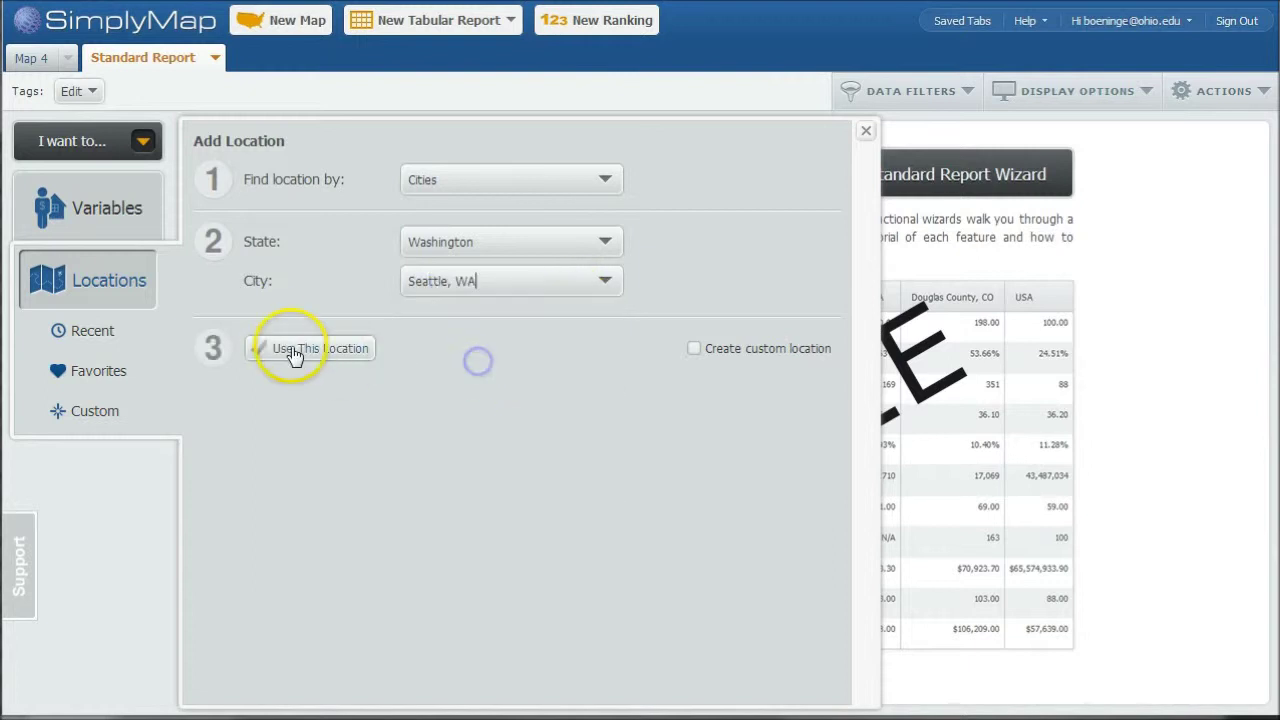
pyautogui.click(291, 347)
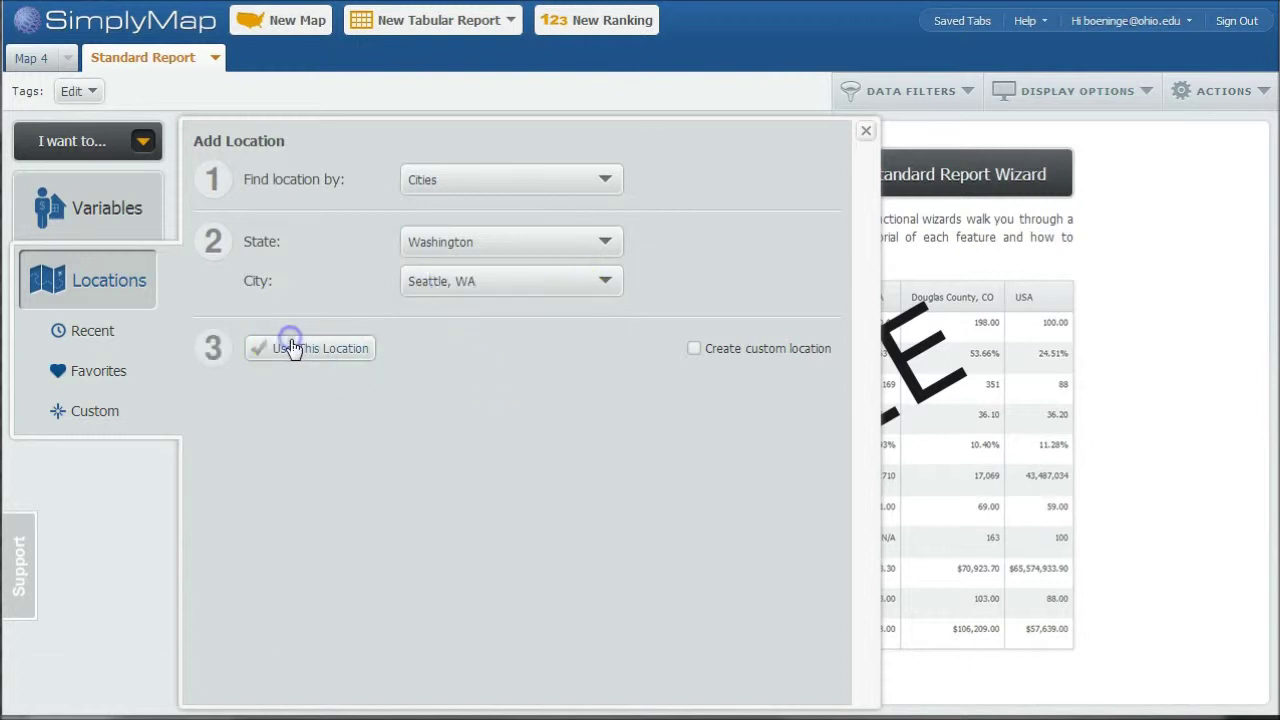
pyautogui.click(862, 131)
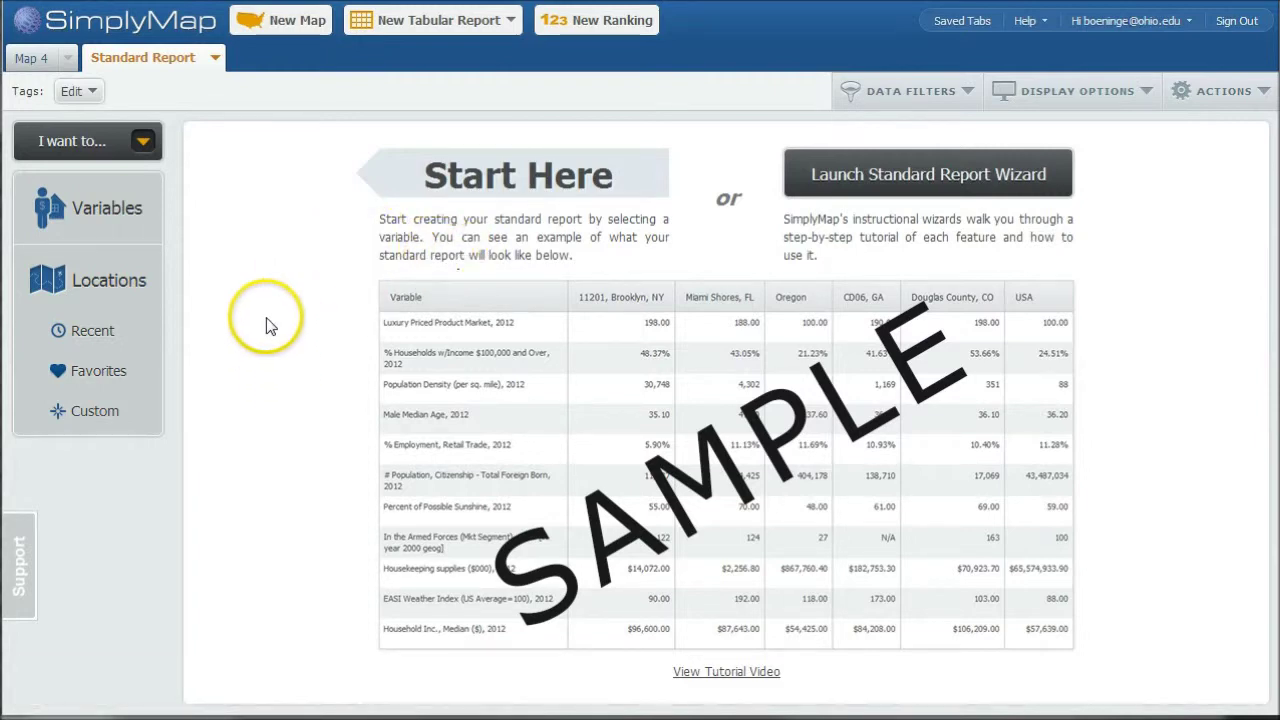
# Run a variable keyword search for 'hiking' to list its 21 matching variables
pyautogui.click(95, 211)
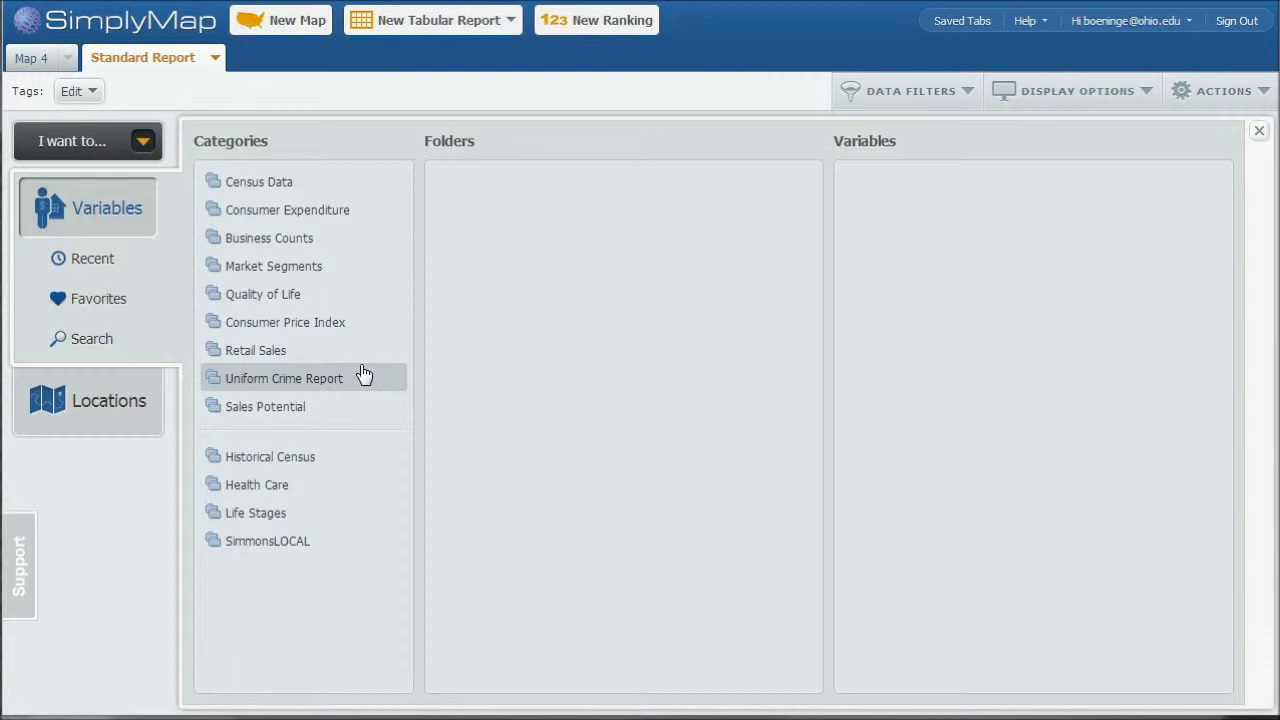
pyautogui.click(88, 340)
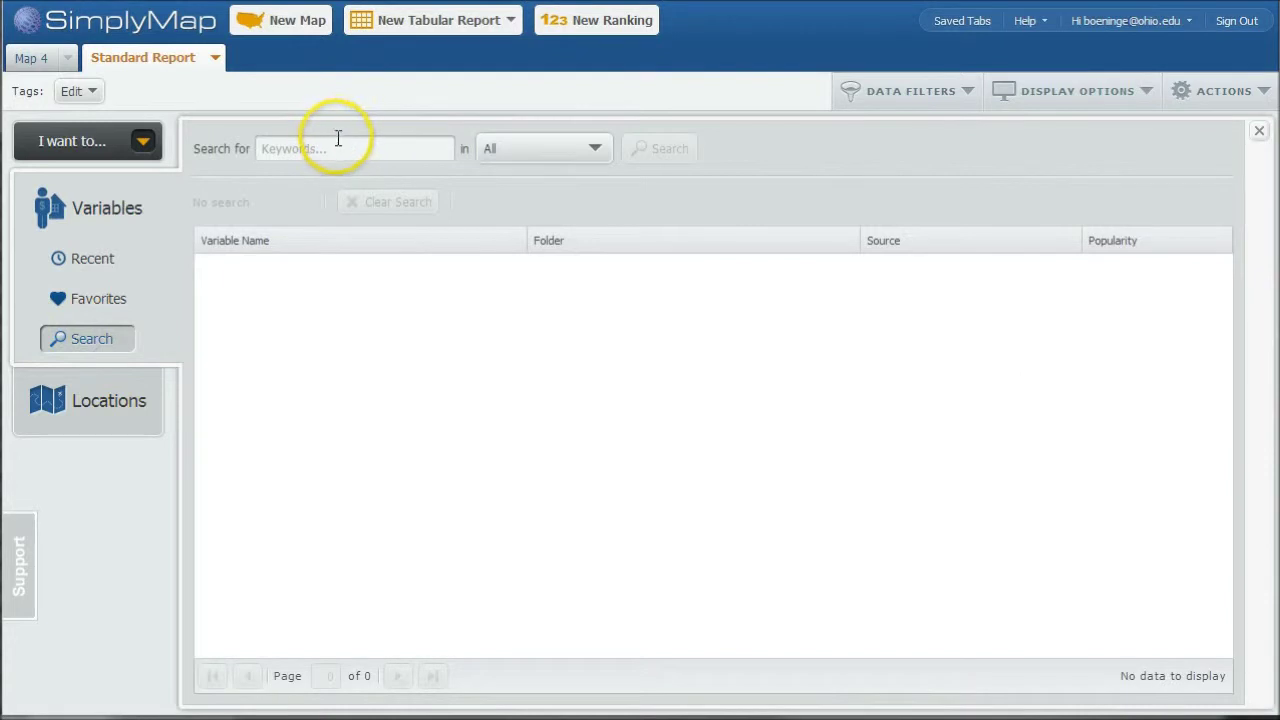
pyautogui.click(337, 147)
pyautogui.write('hiking')
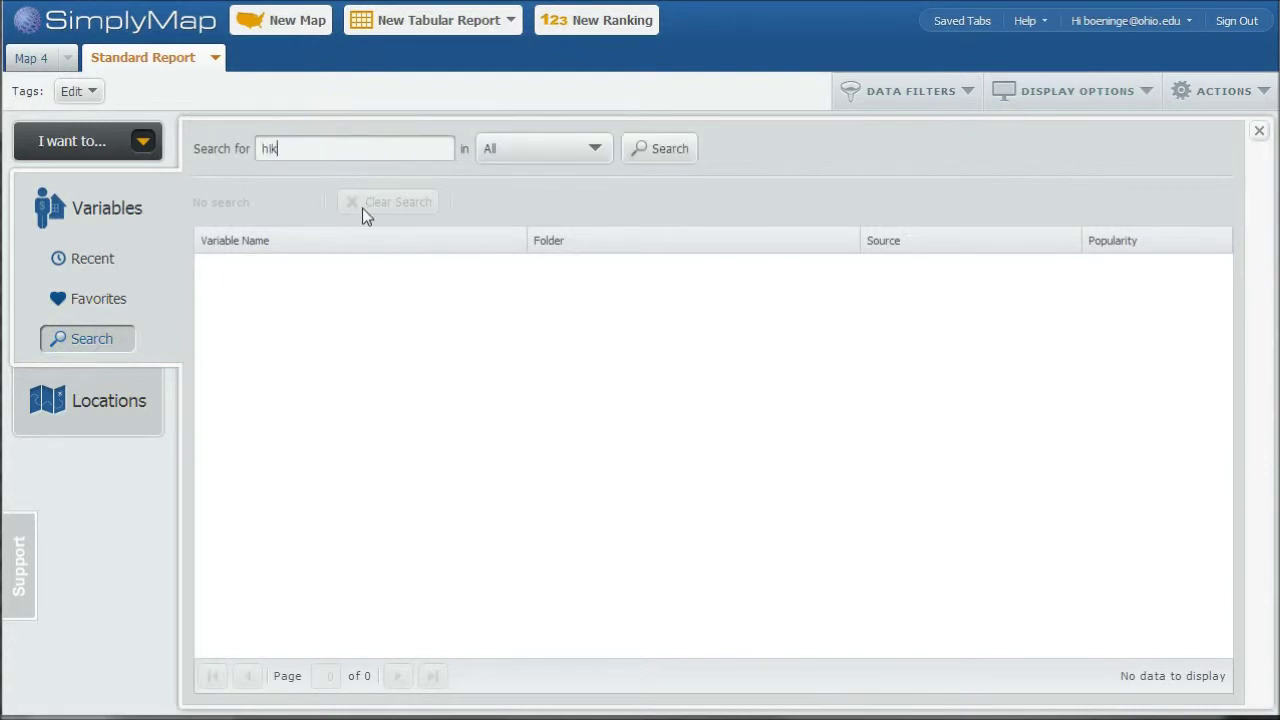
pyautogui.click(655, 160)
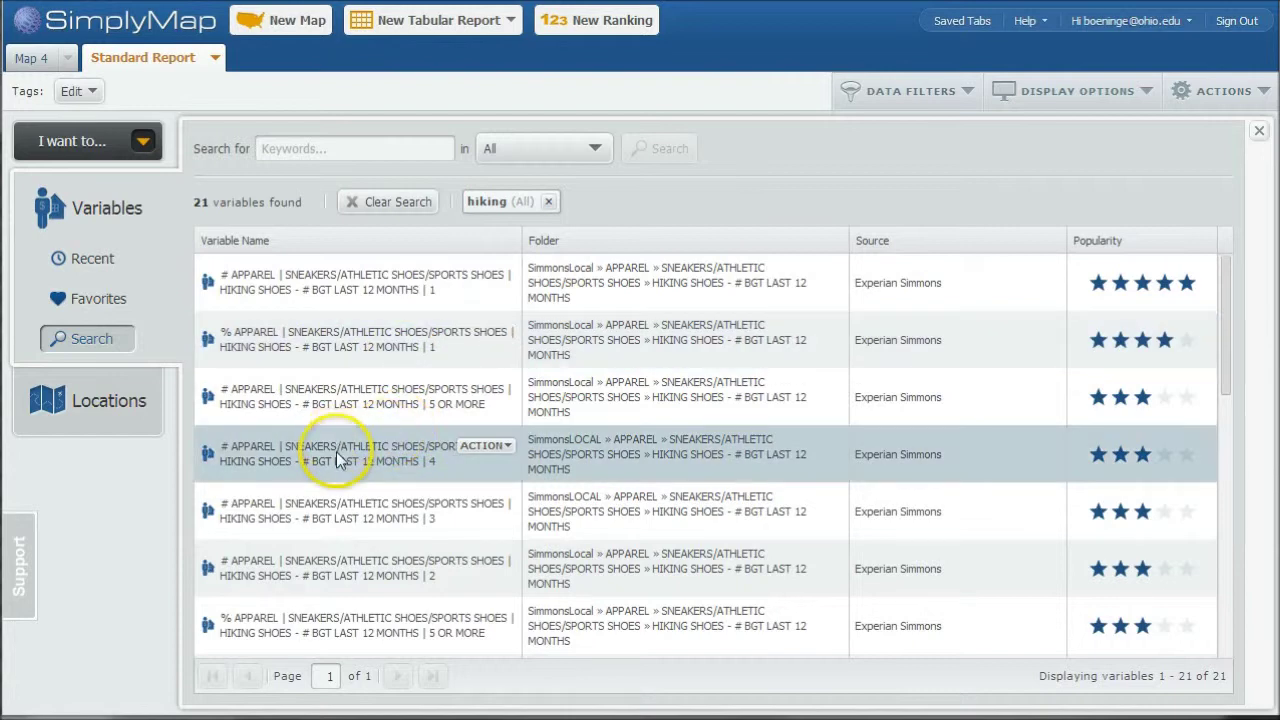
# Add the backpacking/hiking variable and the hiking participation count variable from the search results
pyautogui.scroll(-2, 405, 470)
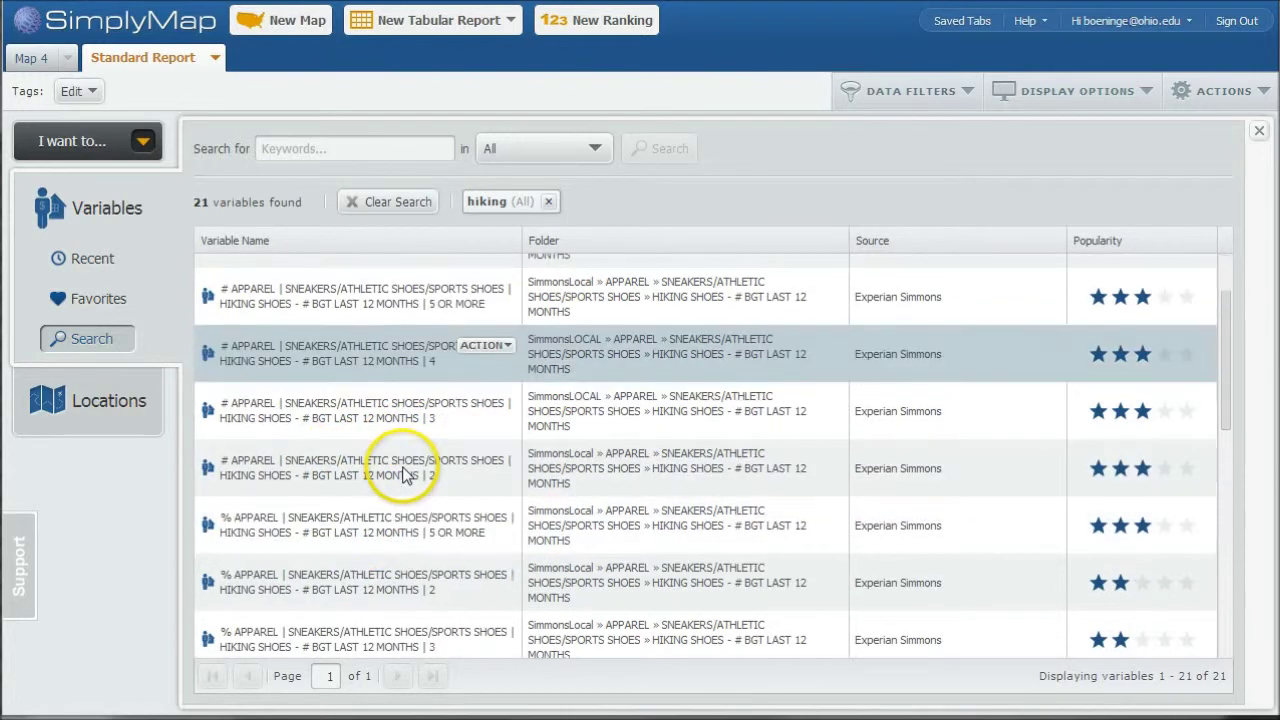
pyautogui.scroll(-2, 418, 449)
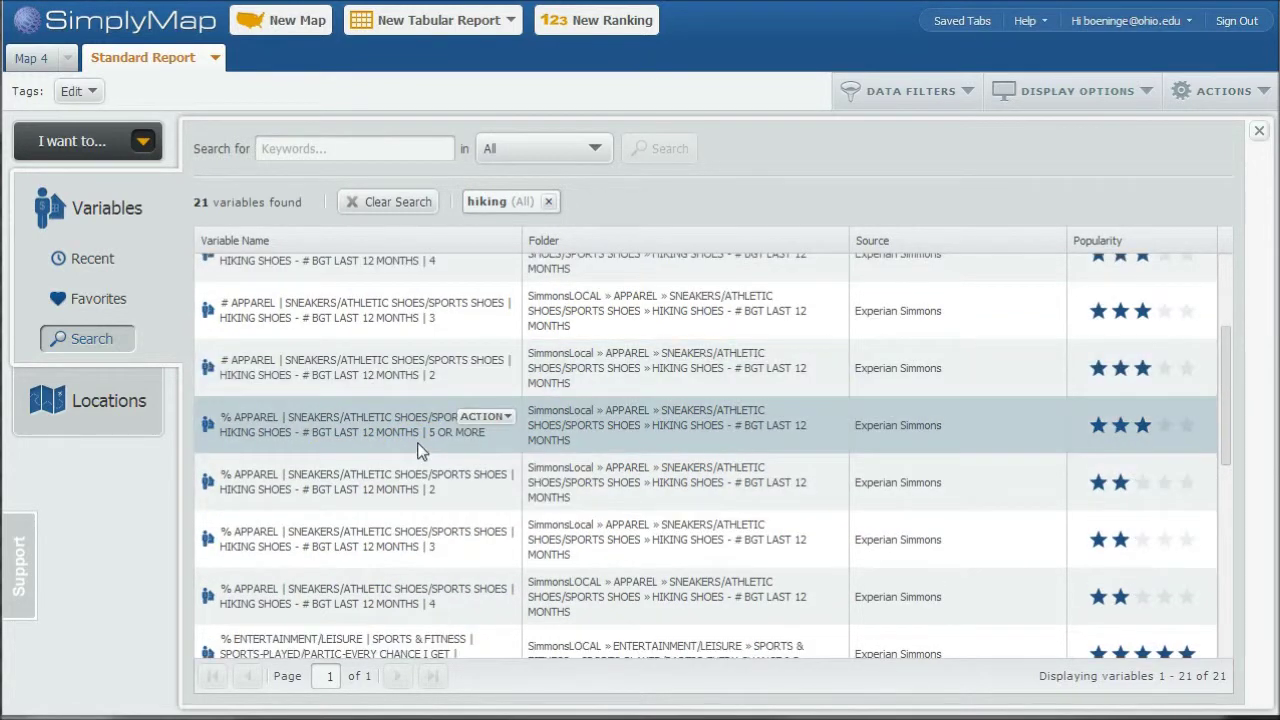
pyautogui.scroll(-2, 418, 449)
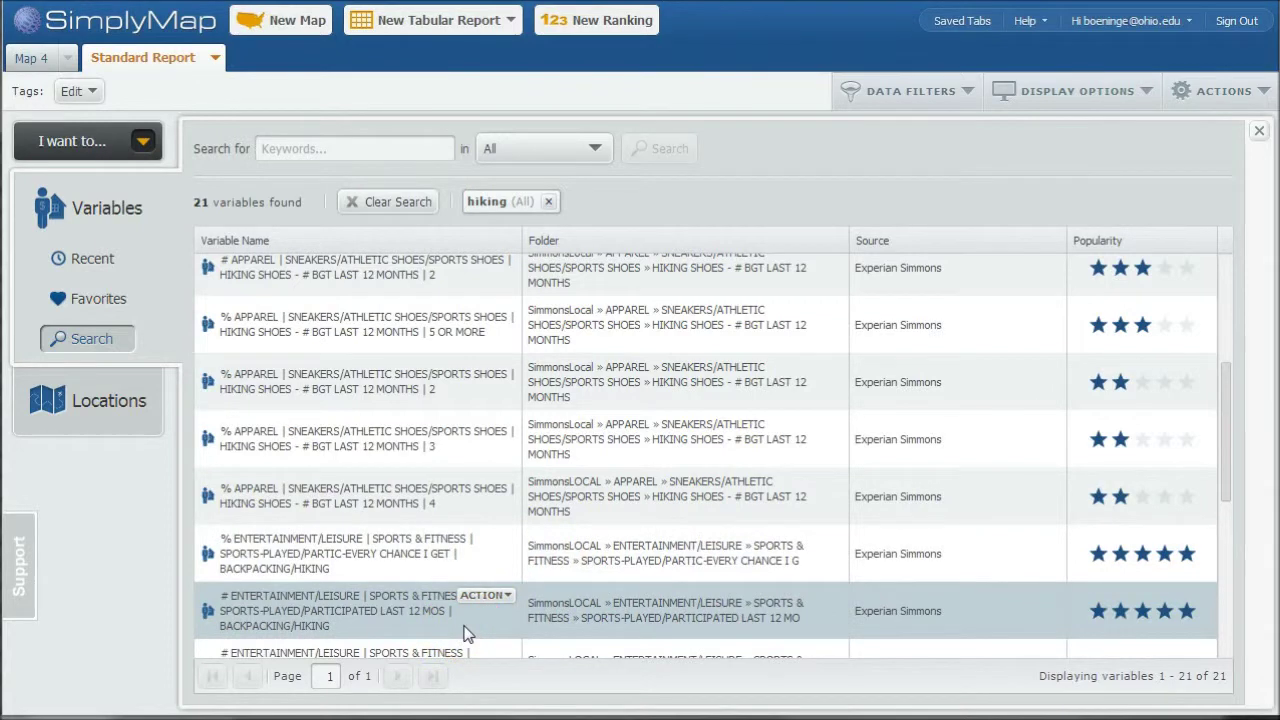
pyautogui.click(412, 557)
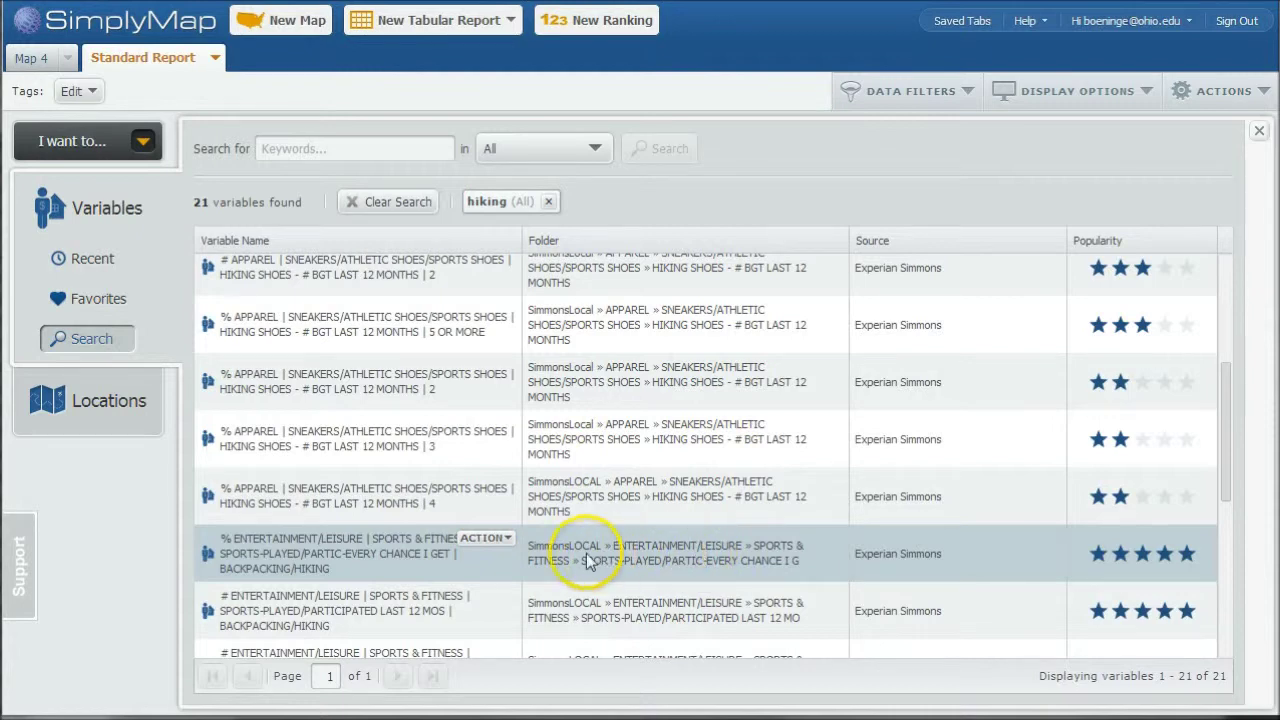
pyautogui.click(487, 539)
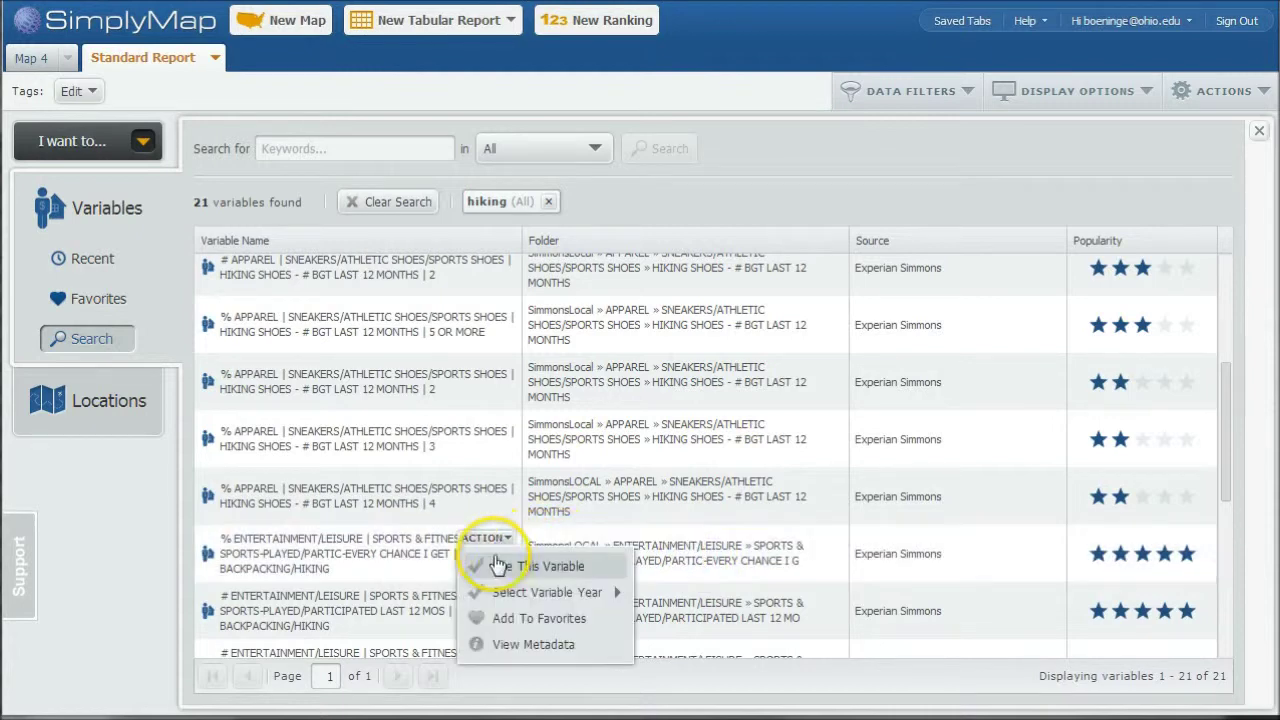
pyautogui.click(498, 571)
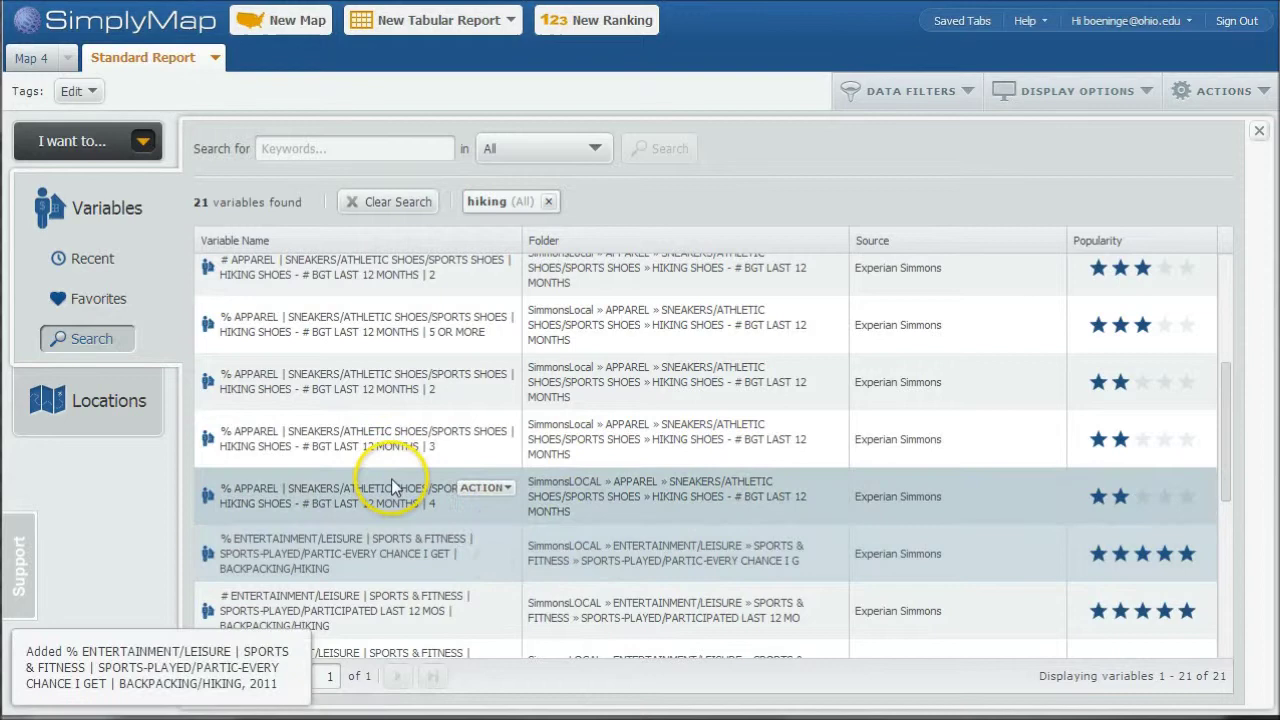
pyautogui.scroll(-1, 393, 474)
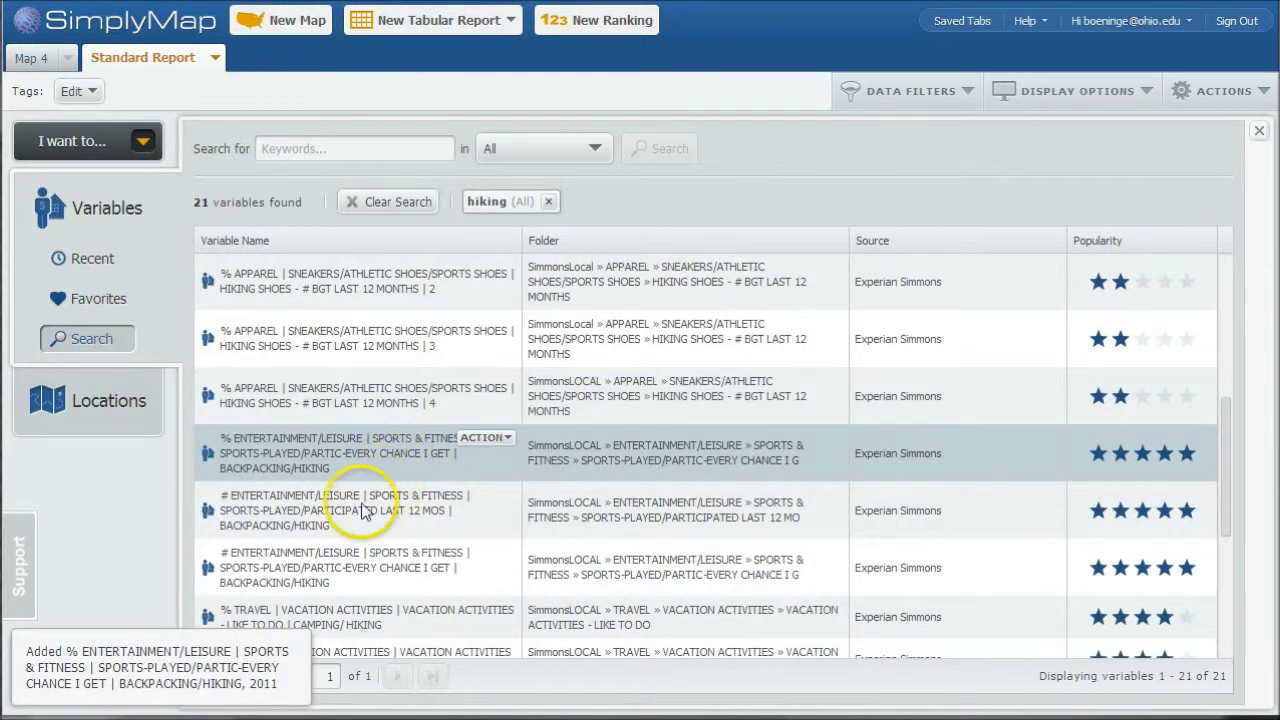
pyautogui.click(466, 500)
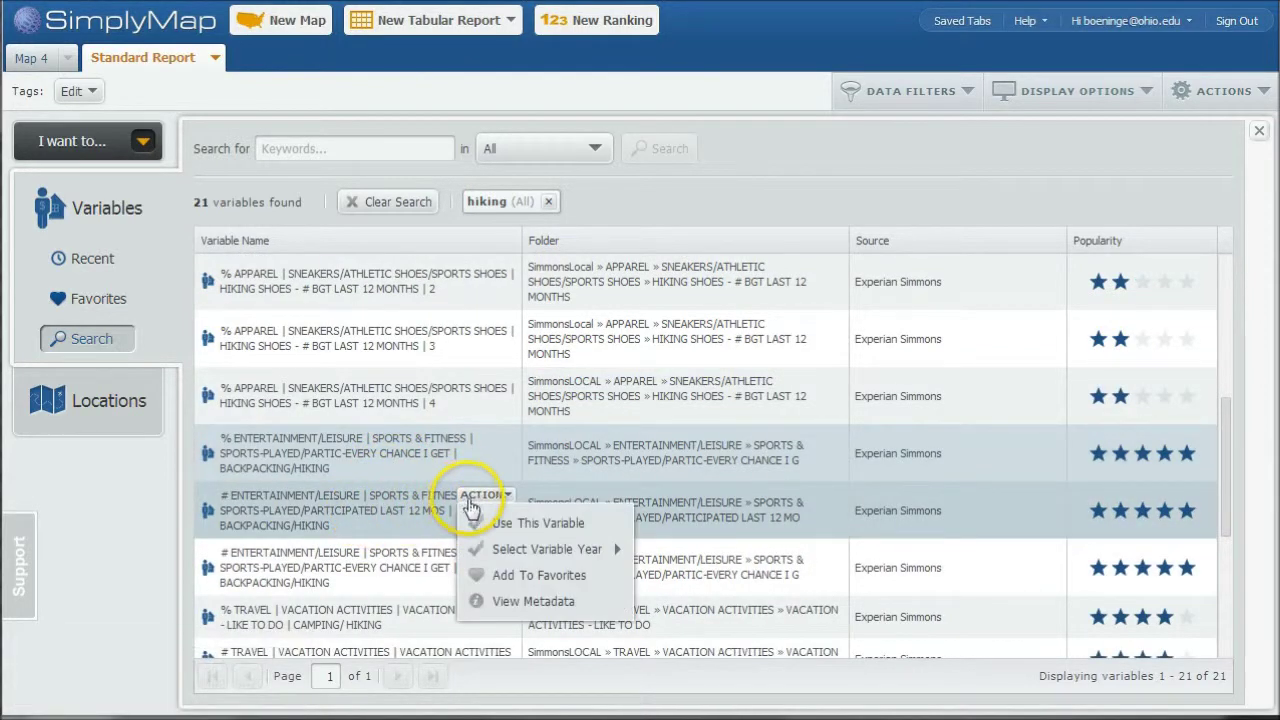
pyautogui.click(488, 522)
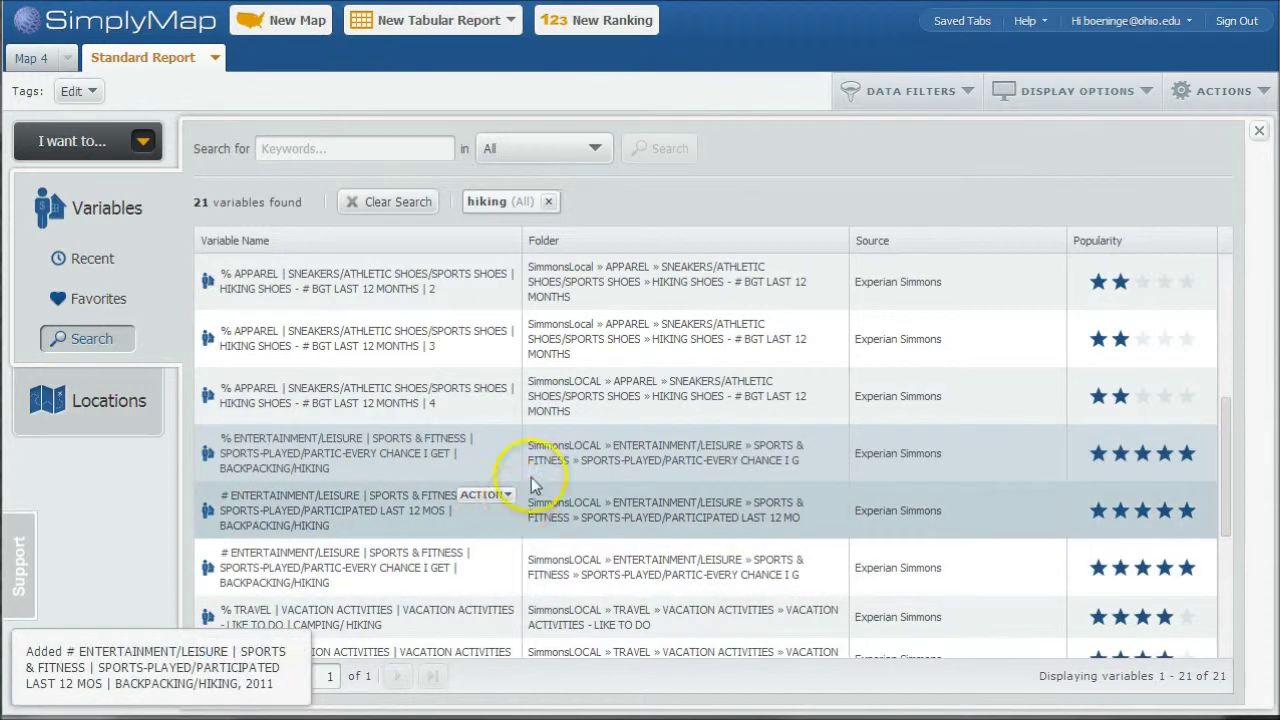
# Add the % travel camping/hiking and % occasional backpacking/hiking variables to the report
pyautogui.scroll(-1, 520, 462)
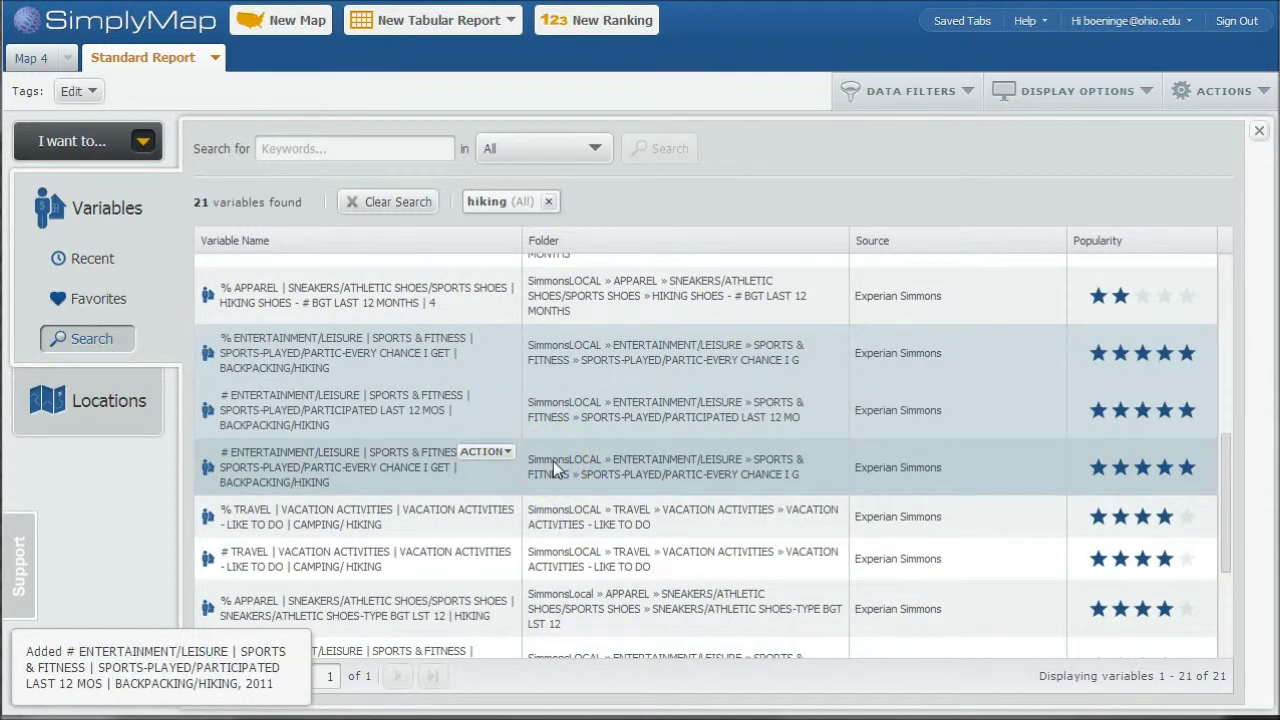
pyautogui.click(488, 451)
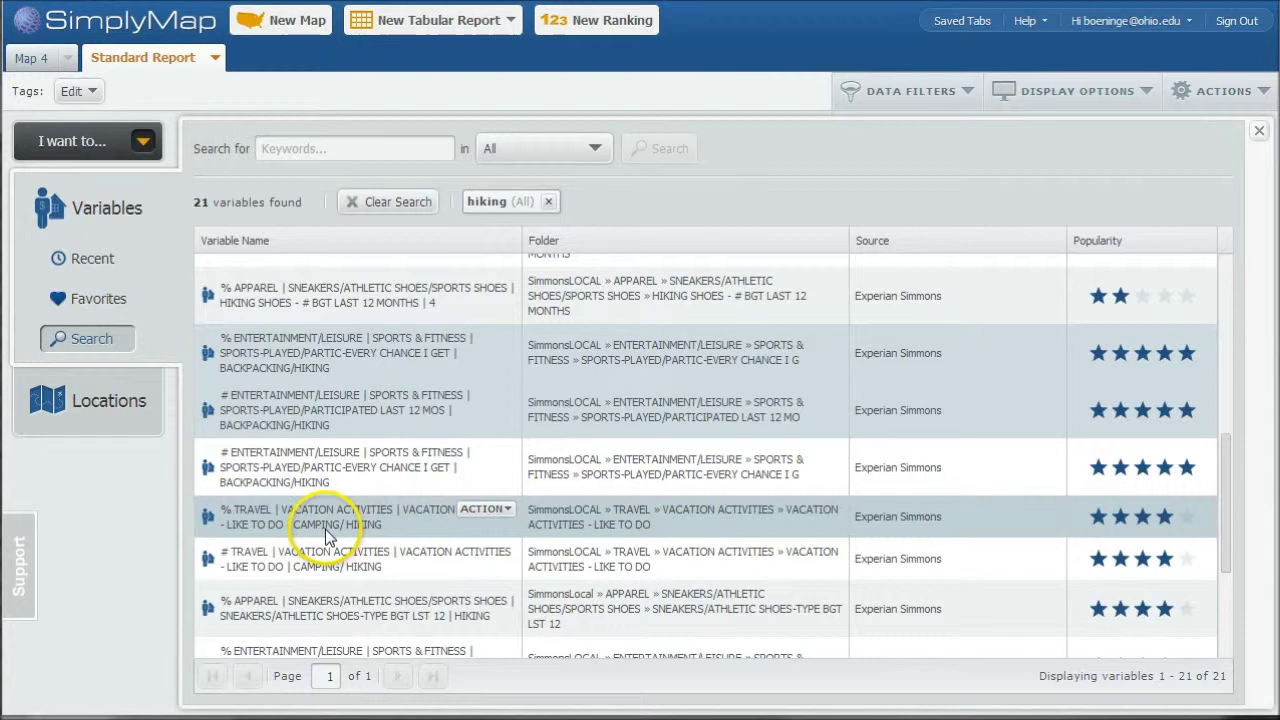
pyautogui.click(484, 509)
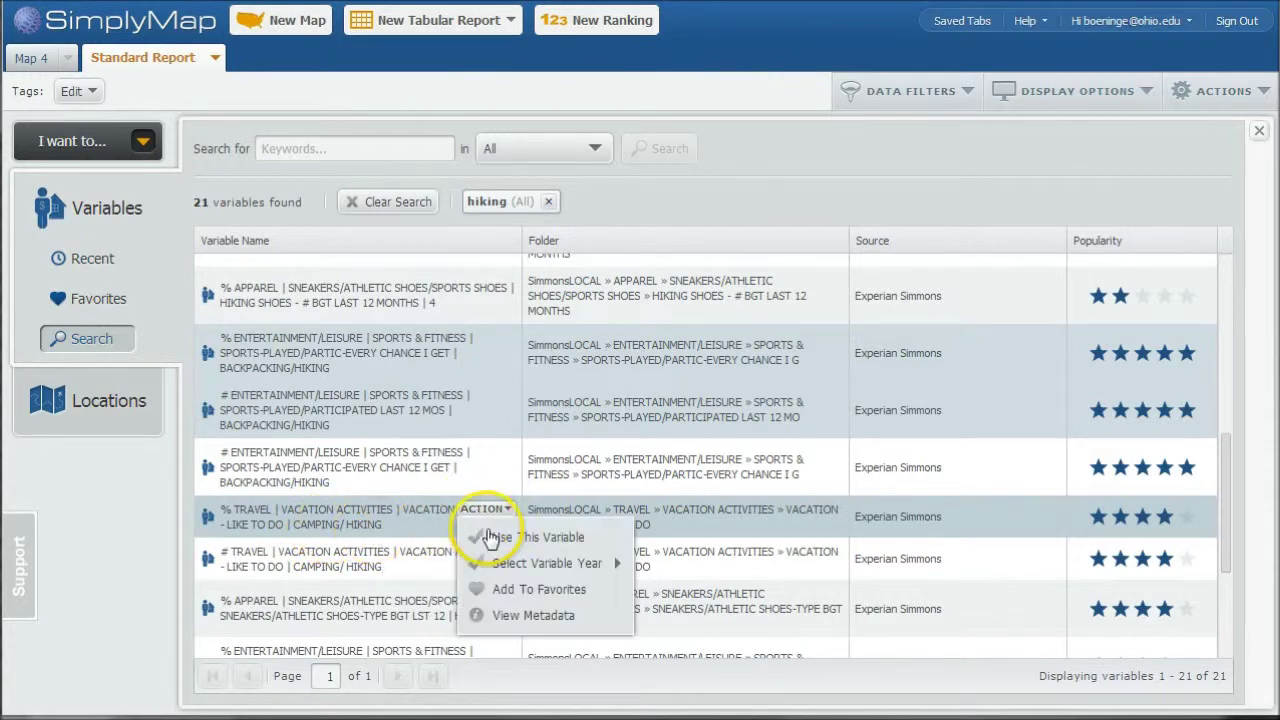
pyautogui.click(490, 539)
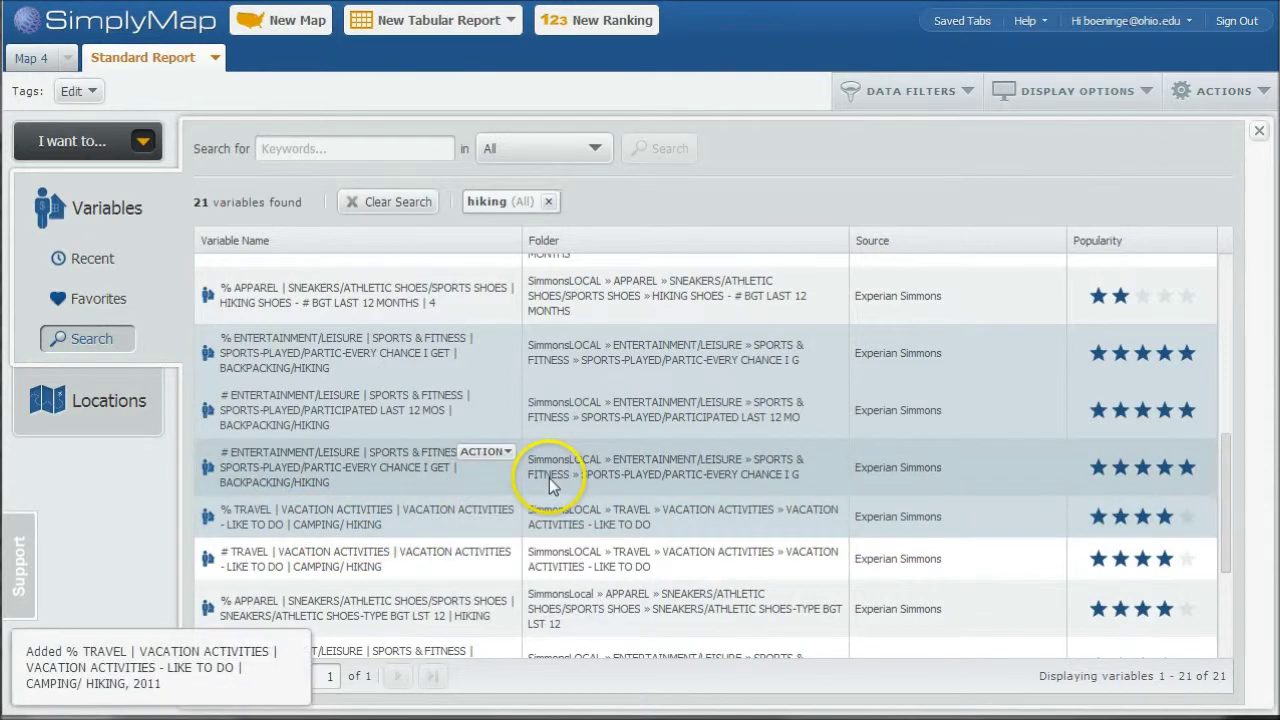
pyautogui.scroll(-3, 549, 478)
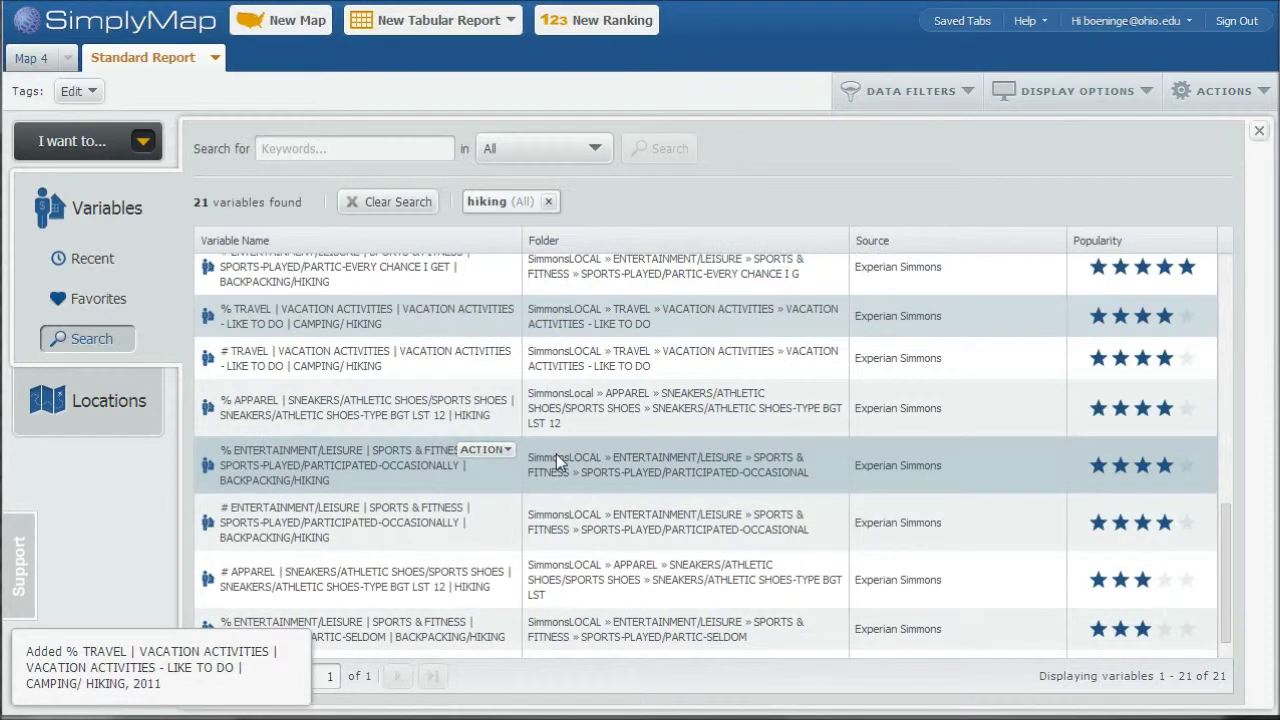
pyautogui.click(383, 527)
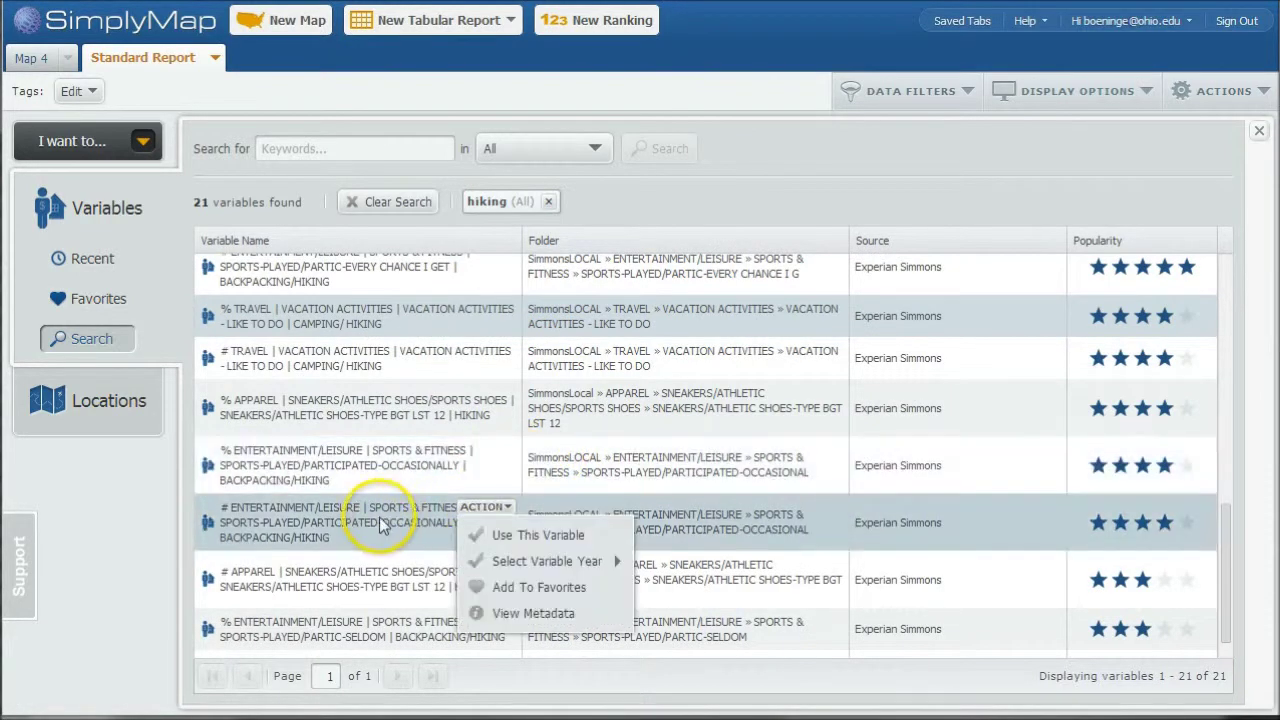
pyautogui.click(487, 451)
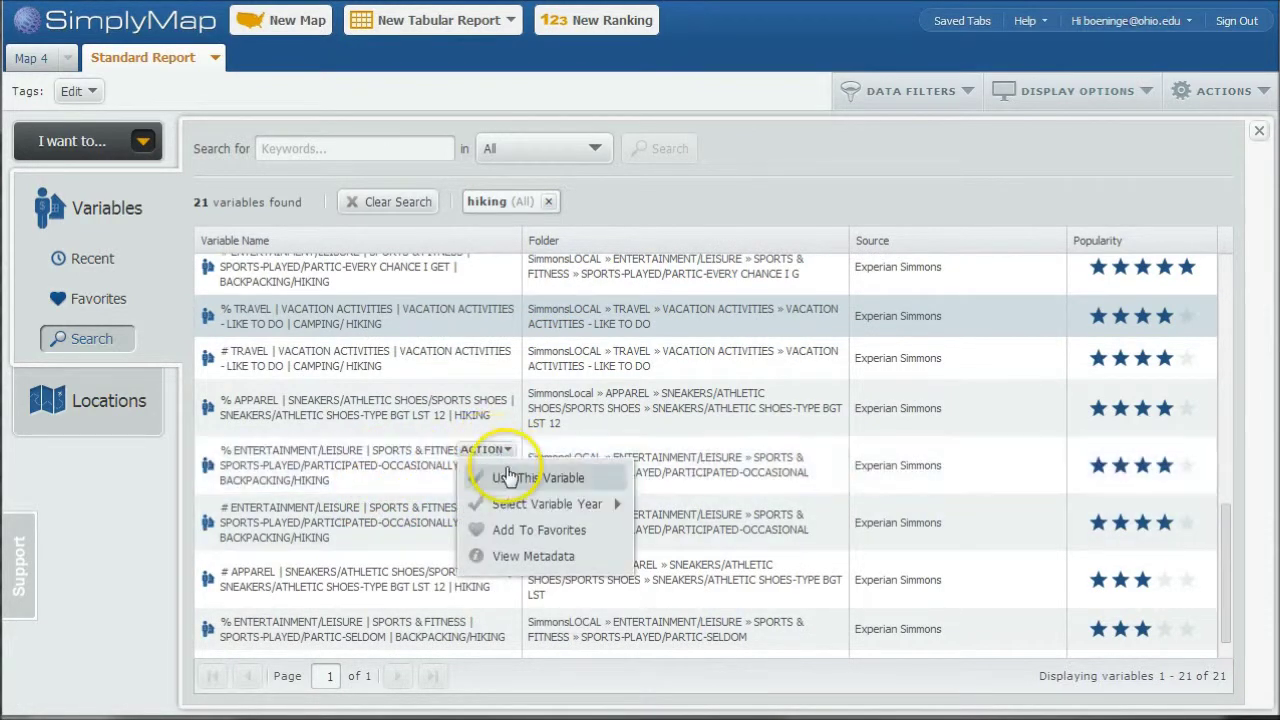
pyautogui.click(510, 482)
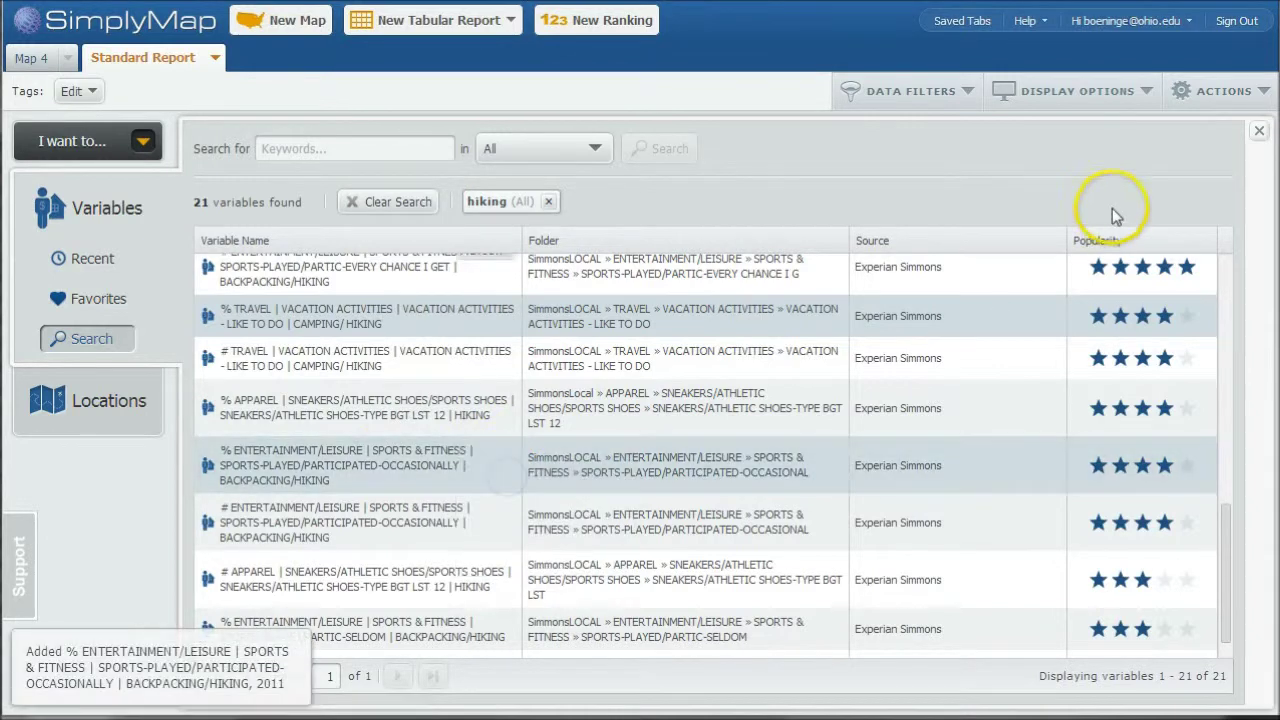
# Close the variable search to return to the report table and begin adding another location
pyautogui.click(1257, 134)
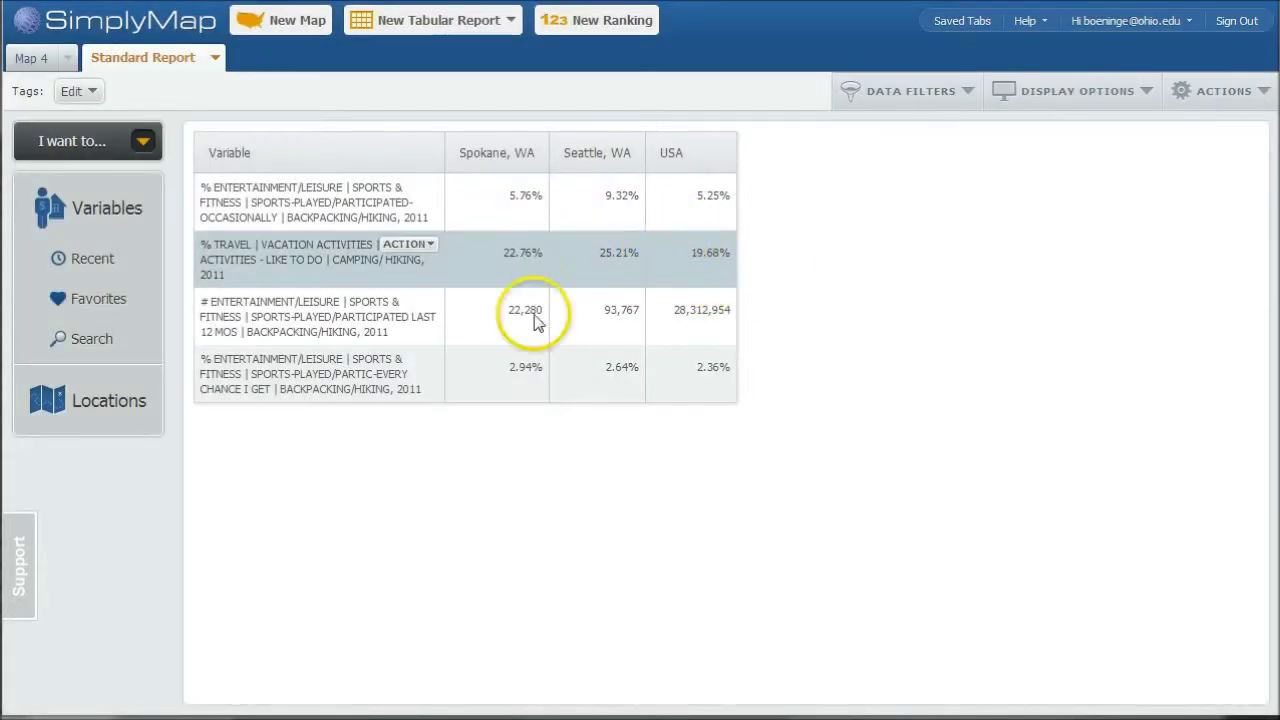
pyautogui.click(116, 404)
# Set the location search to find cities in the state of Indiana
pyautogui.click(605, 180)
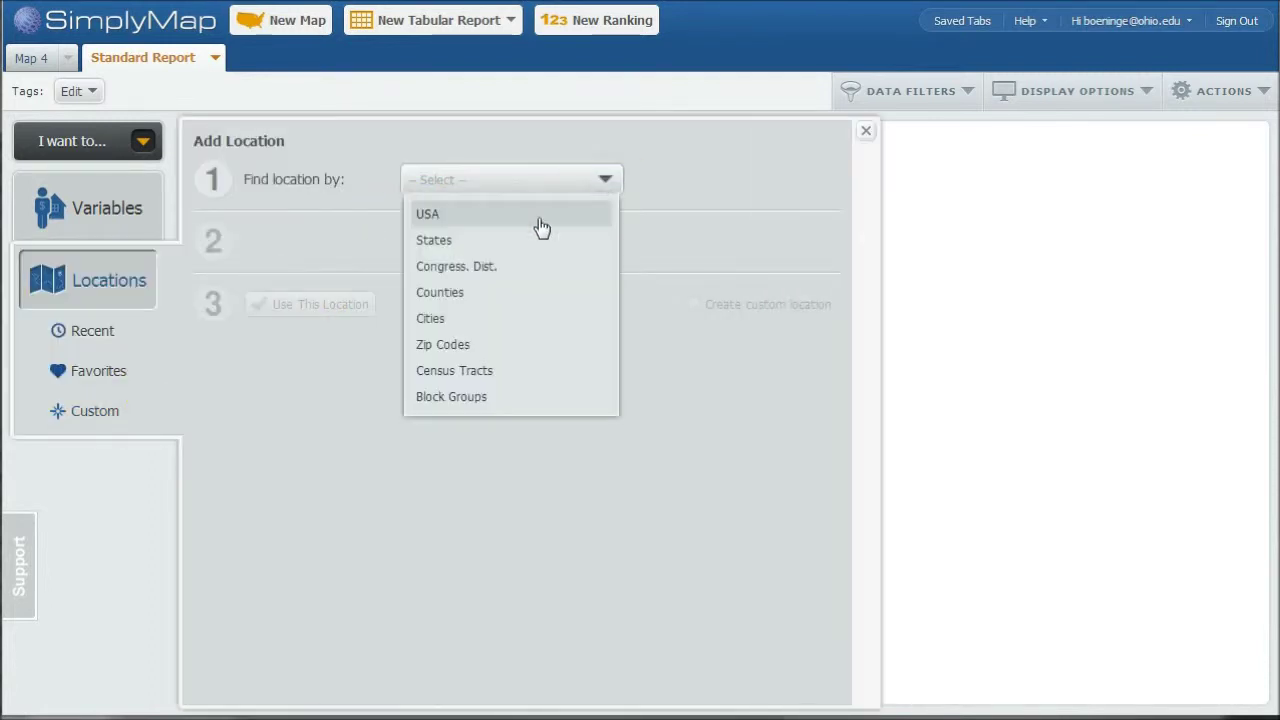
pyautogui.click(432, 320)
pyautogui.click(471, 245)
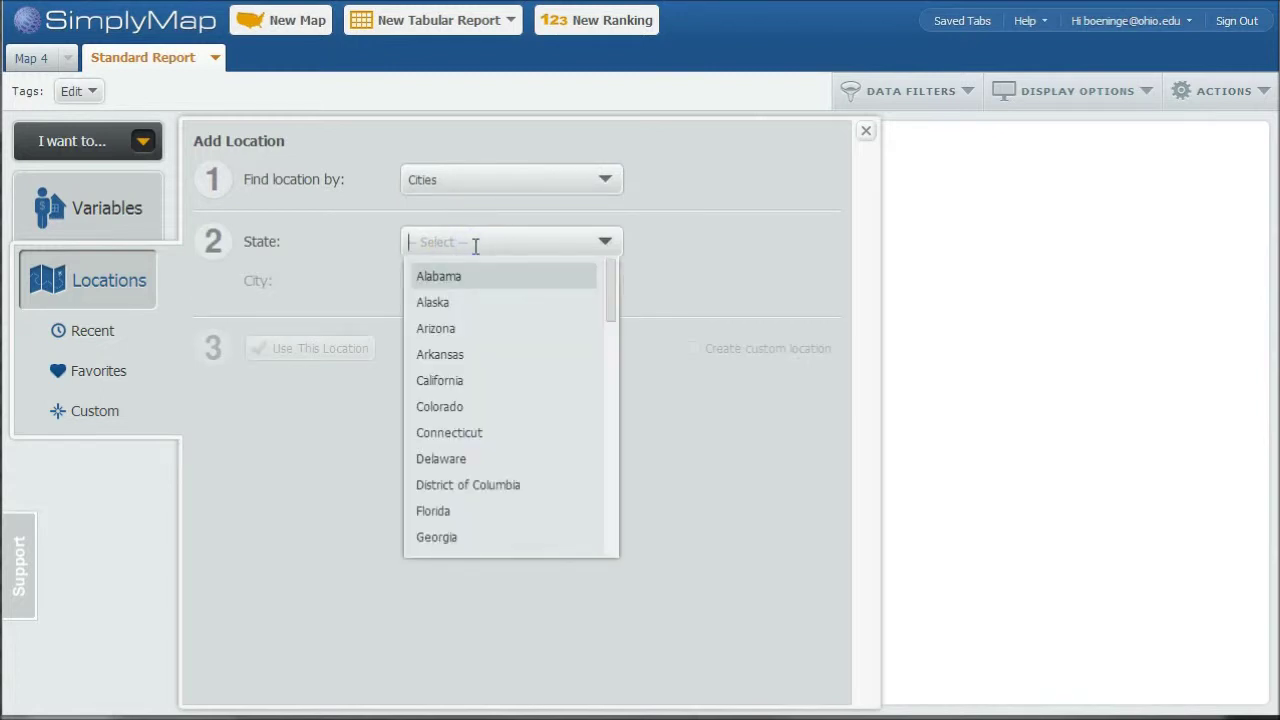
pyautogui.write('m')
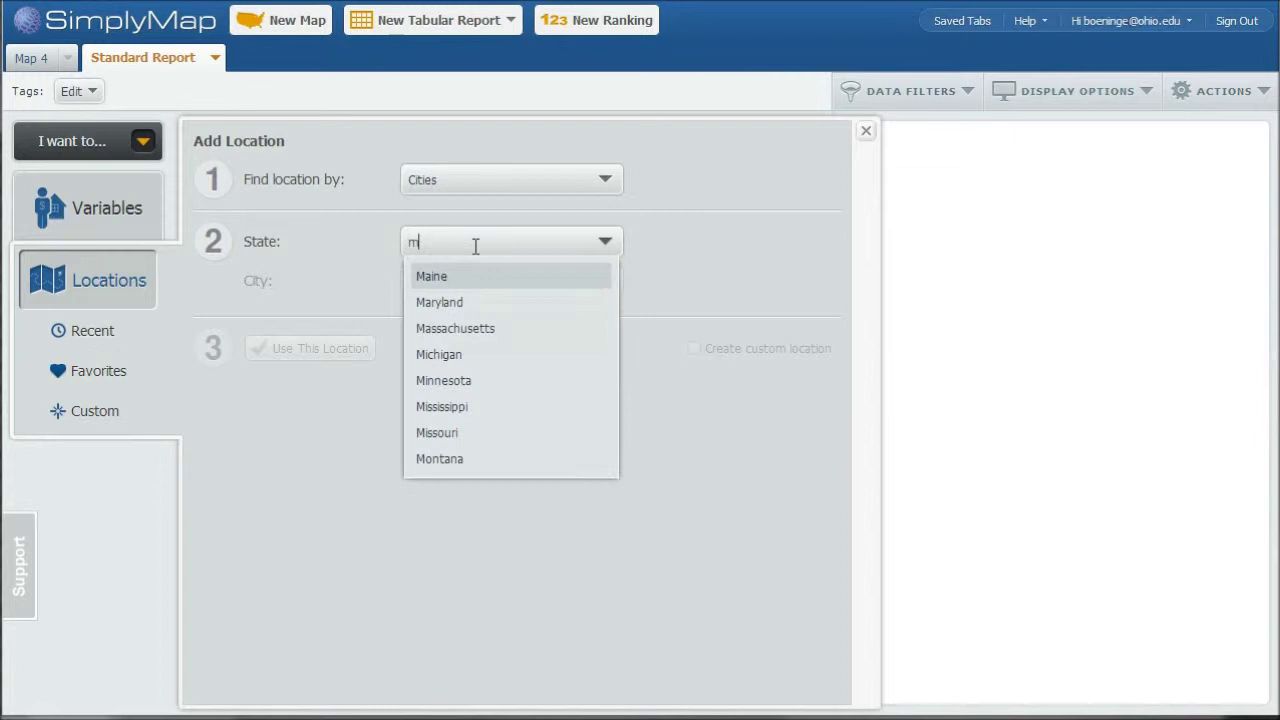
pyautogui.press('BackSpace')
pyautogui.write('id')
pyautogui.press('BackSpace')
pyautogui.press('BackSpace')
pyautogui.write('ind')
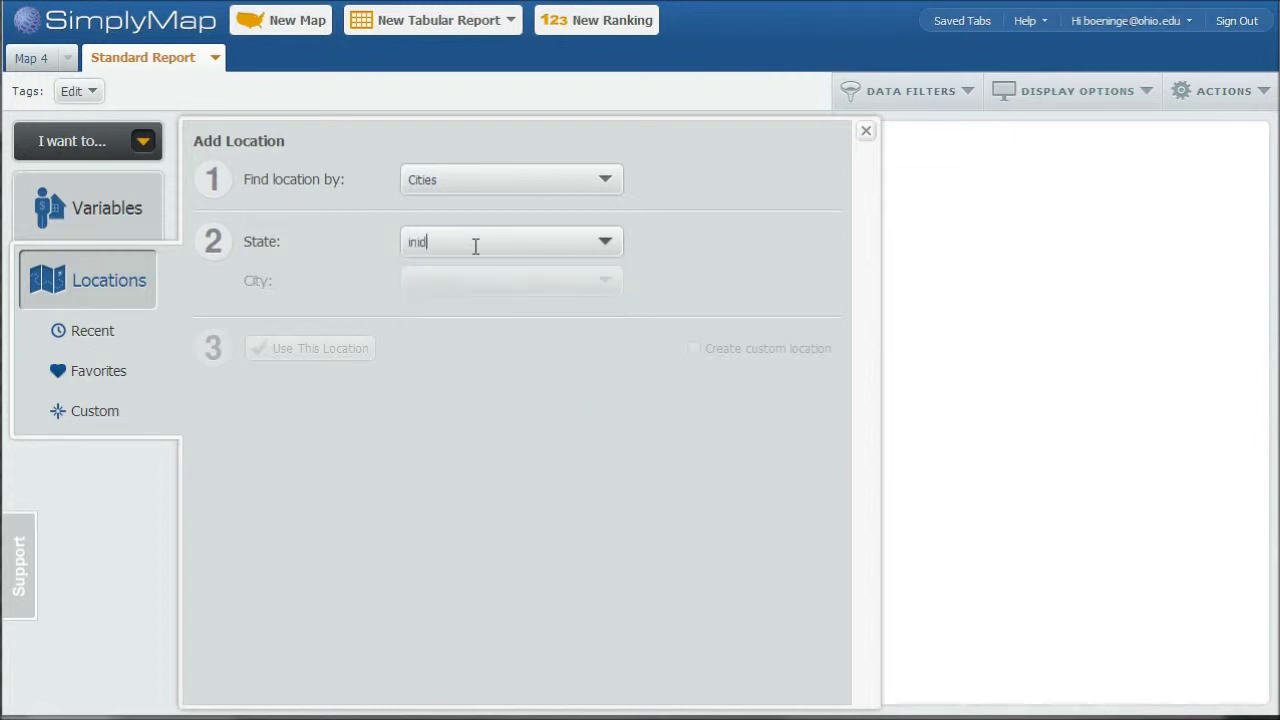
pyautogui.press('BackSpace')
pyautogui.press('BackSpace')
pyautogui.write('da')
pyautogui.press('BackSpace')
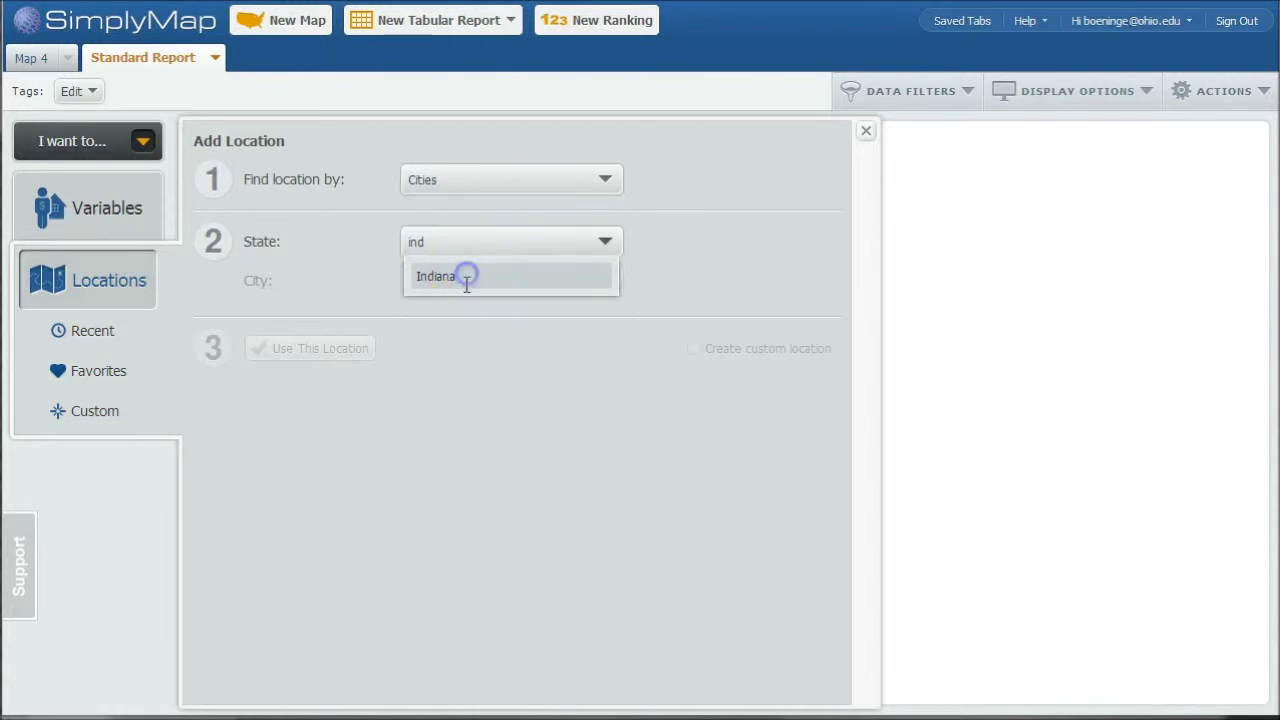
pyautogui.click(466, 276)
# Add Muncie, IN to the report and close the location panel
pyautogui.click(474, 281)
pyautogui.write('munc')
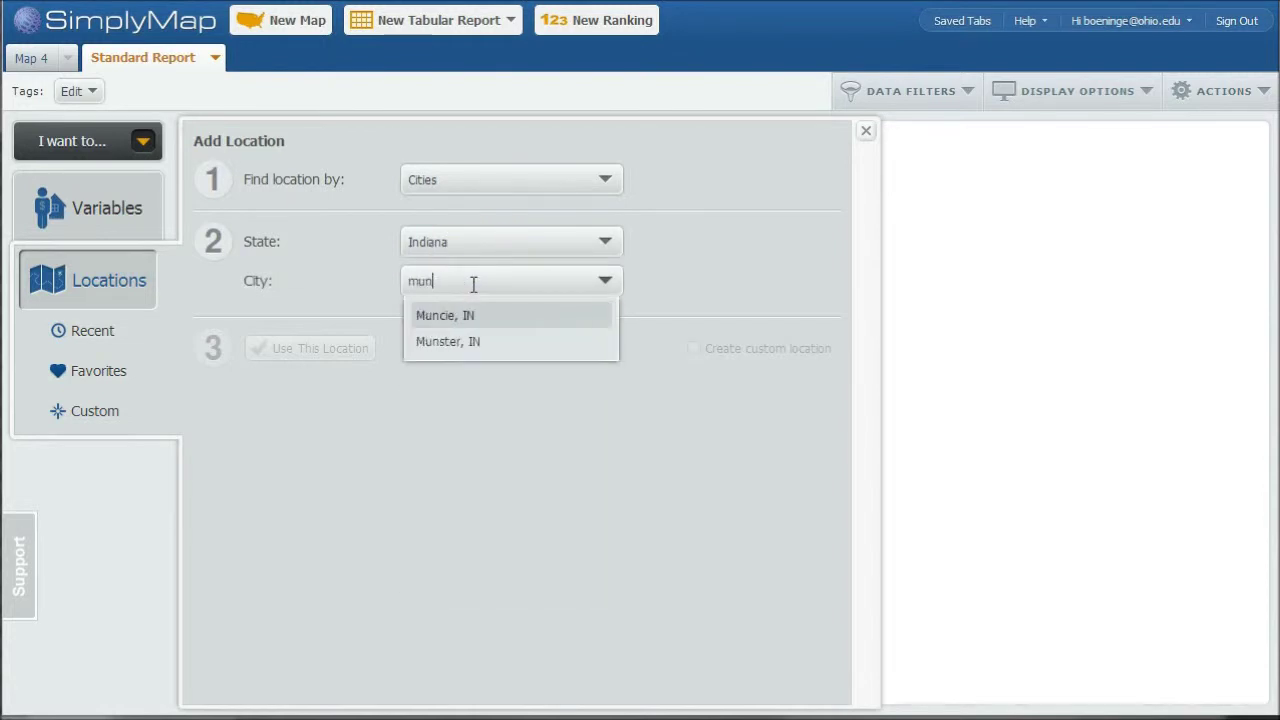
pyautogui.click(469, 318)
pyautogui.click(290, 348)
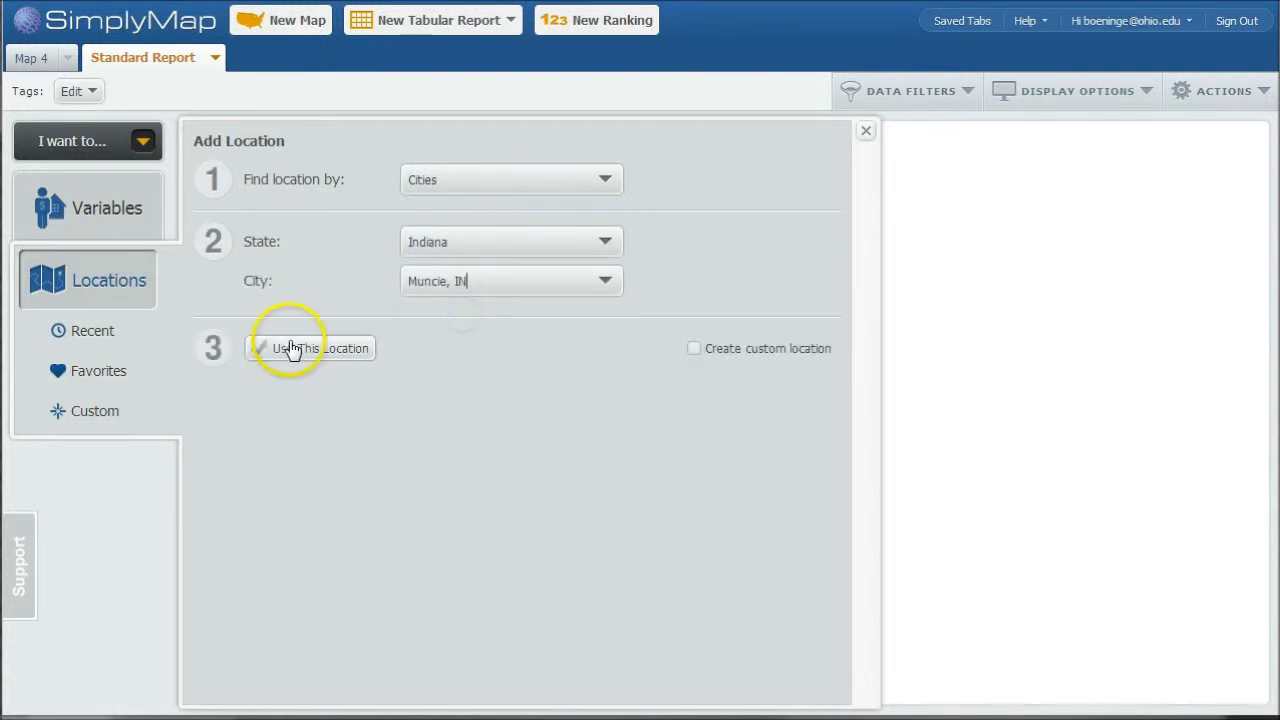
pyautogui.click(866, 134)
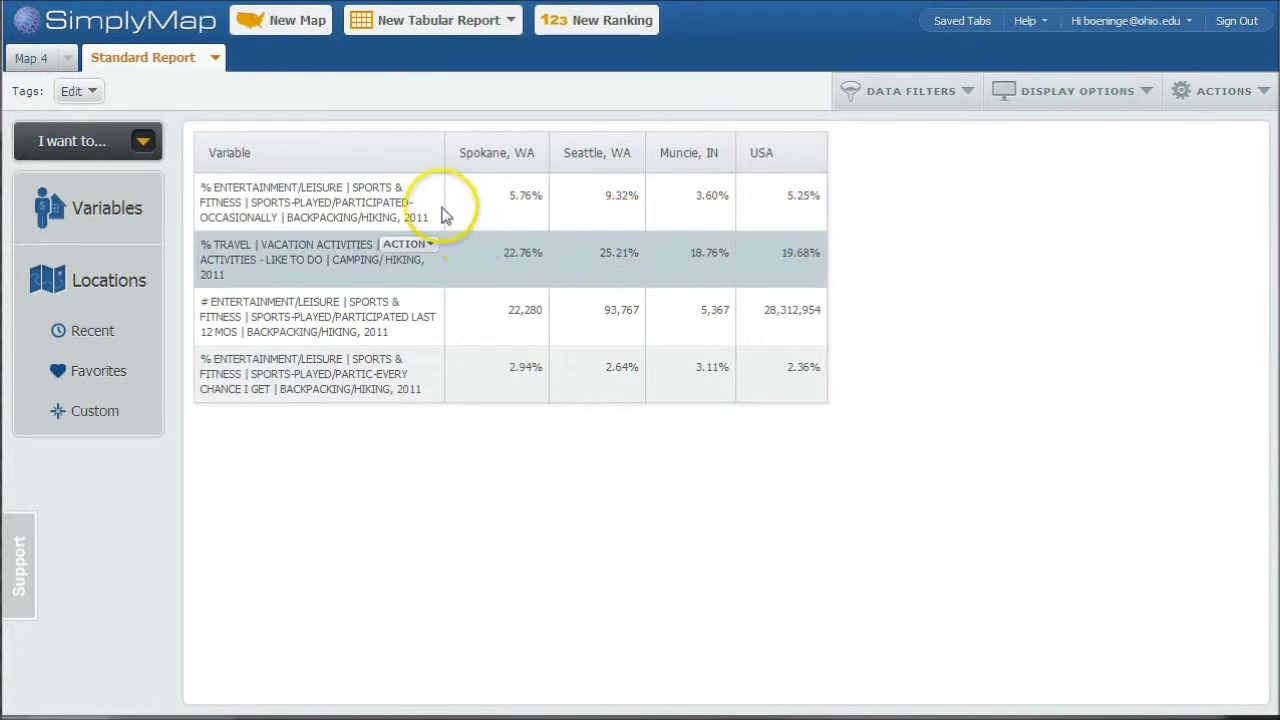
pyautogui.moveTo(323, 178)
pyautogui.click(406, 188)
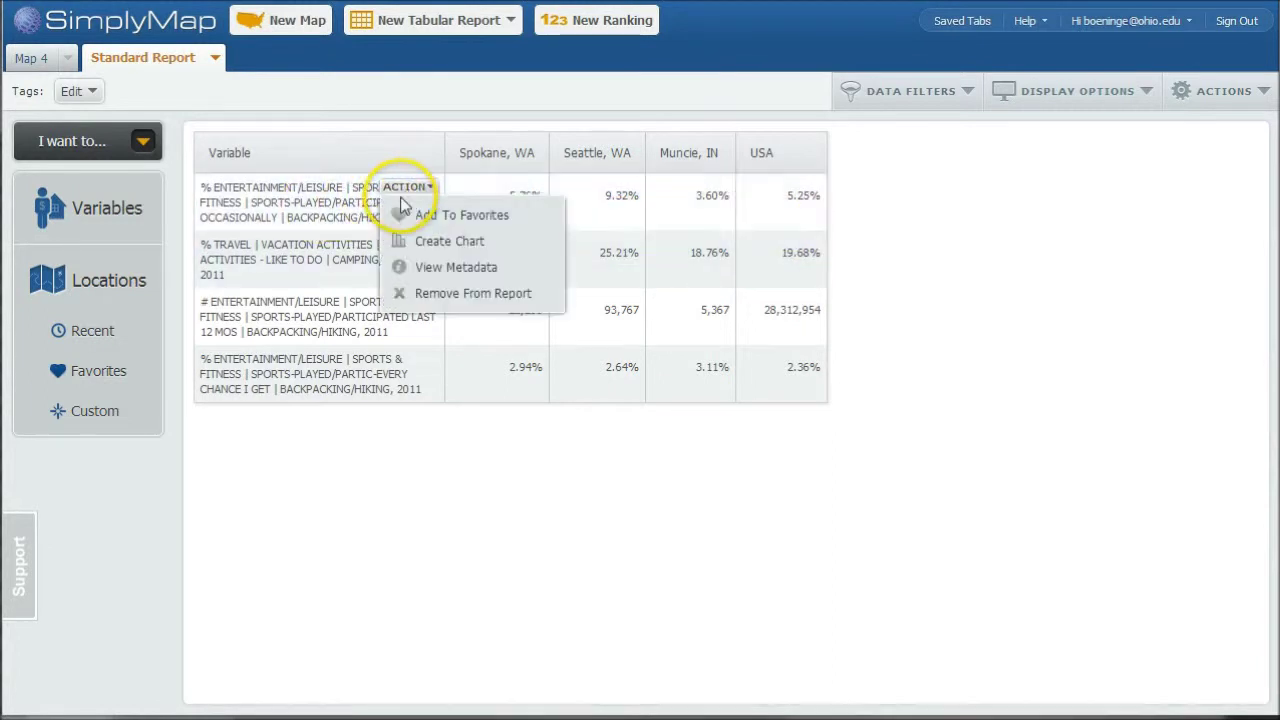
pyautogui.click(407, 268)
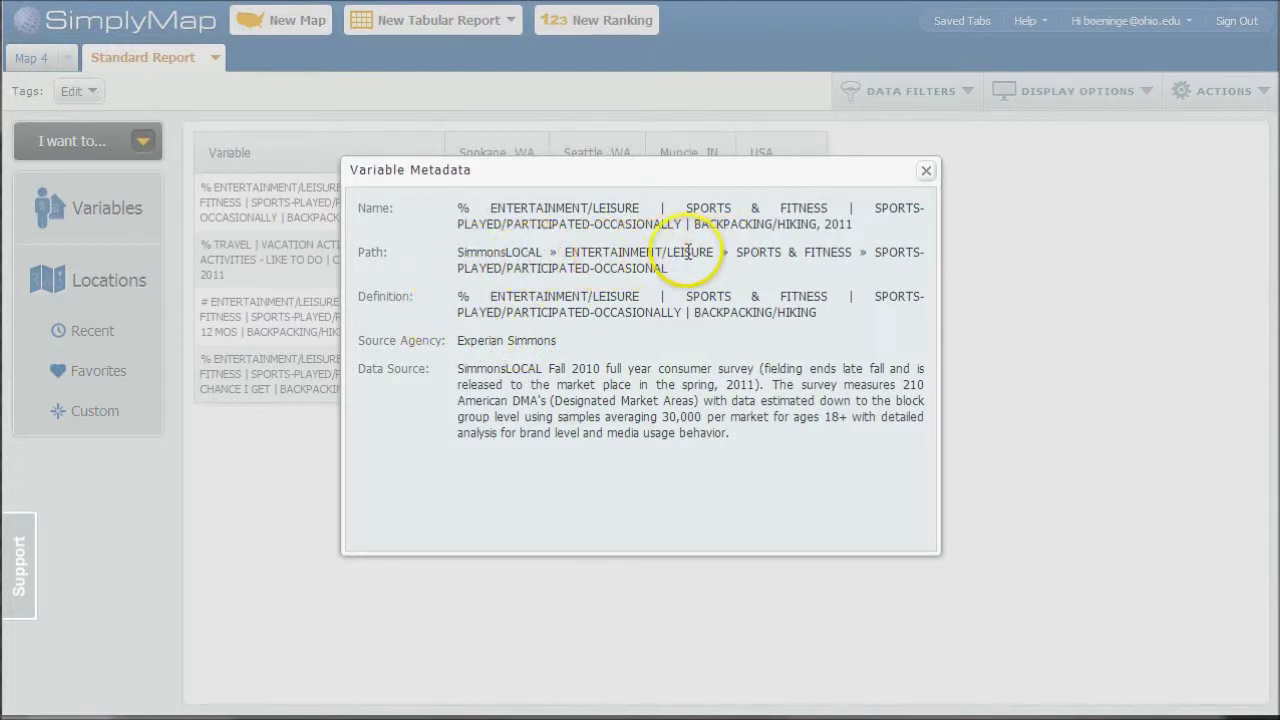
# Browse SimmonsLOCAL > Entertainment/Leisure > Sports & Fitness > Sports-Played/Participated Last 12 Mos variables
pyautogui.click(927, 176)
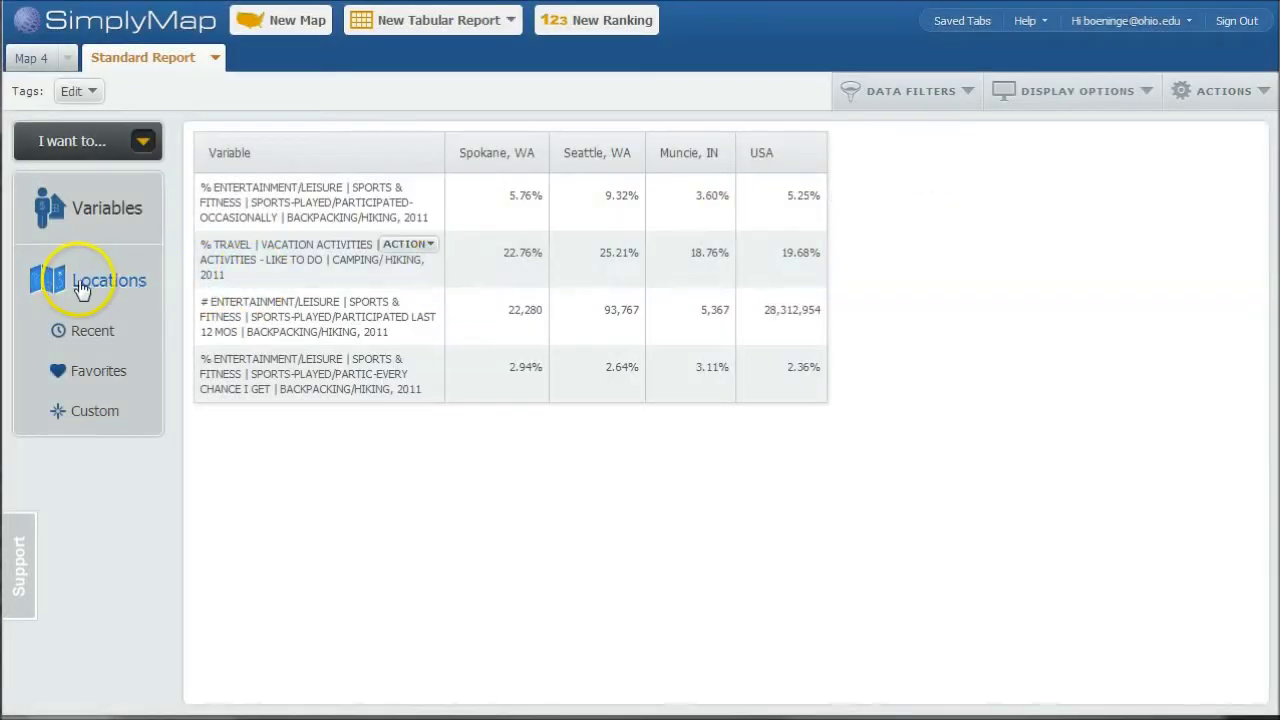
pyautogui.click(90, 212)
pyautogui.click(248, 545)
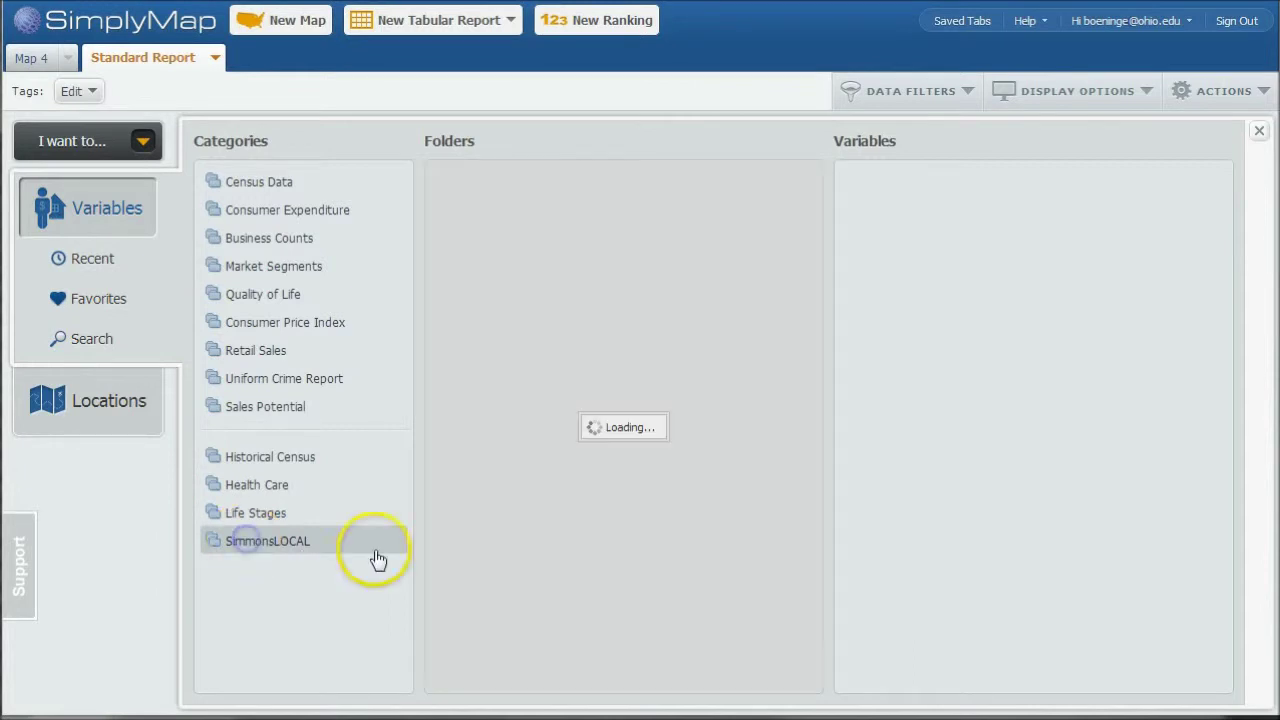
pyautogui.scroll(-3, 490, 392)
pyautogui.scroll(-5, 490, 392)
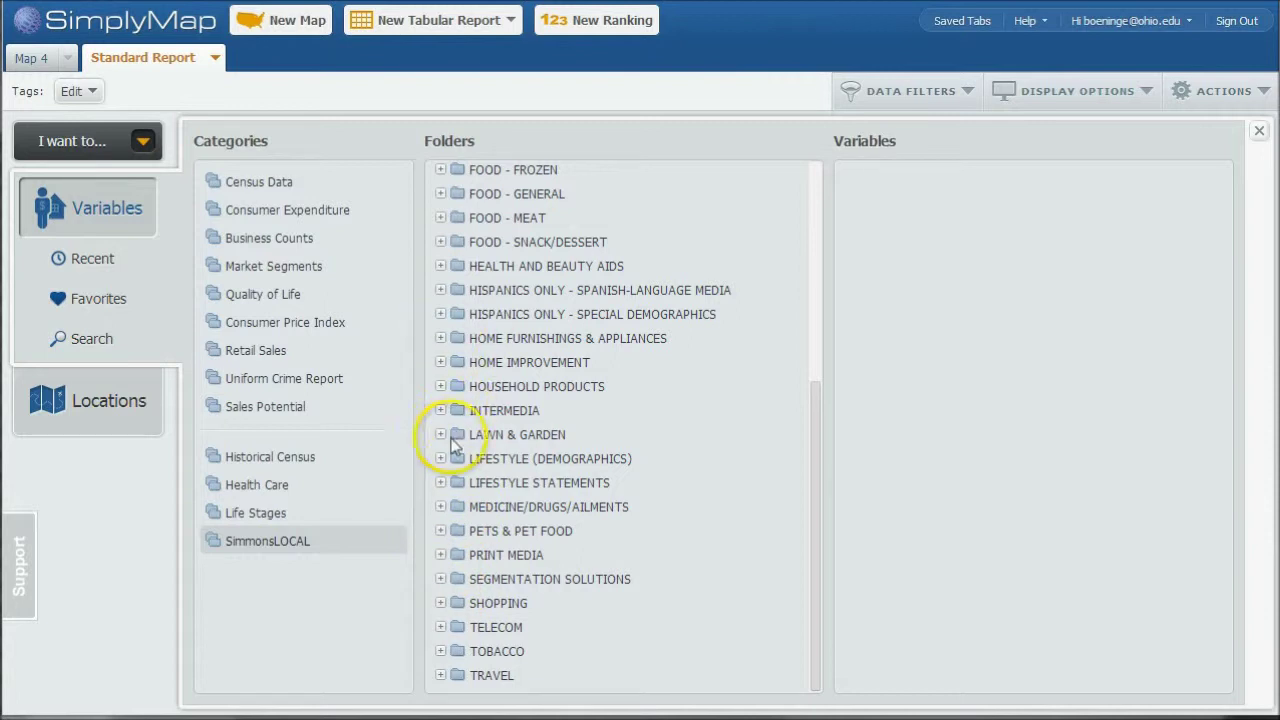
pyautogui.scroll(4, 437, 362)
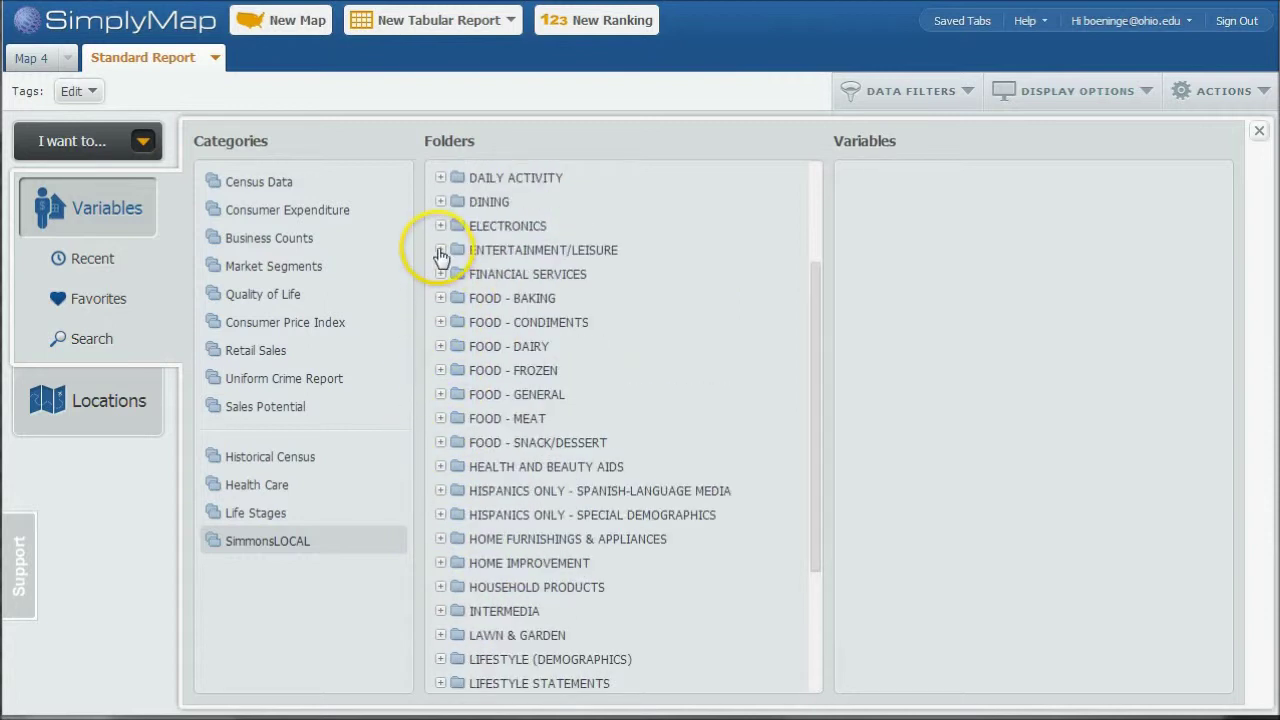
pyautogui.click(440, 250)
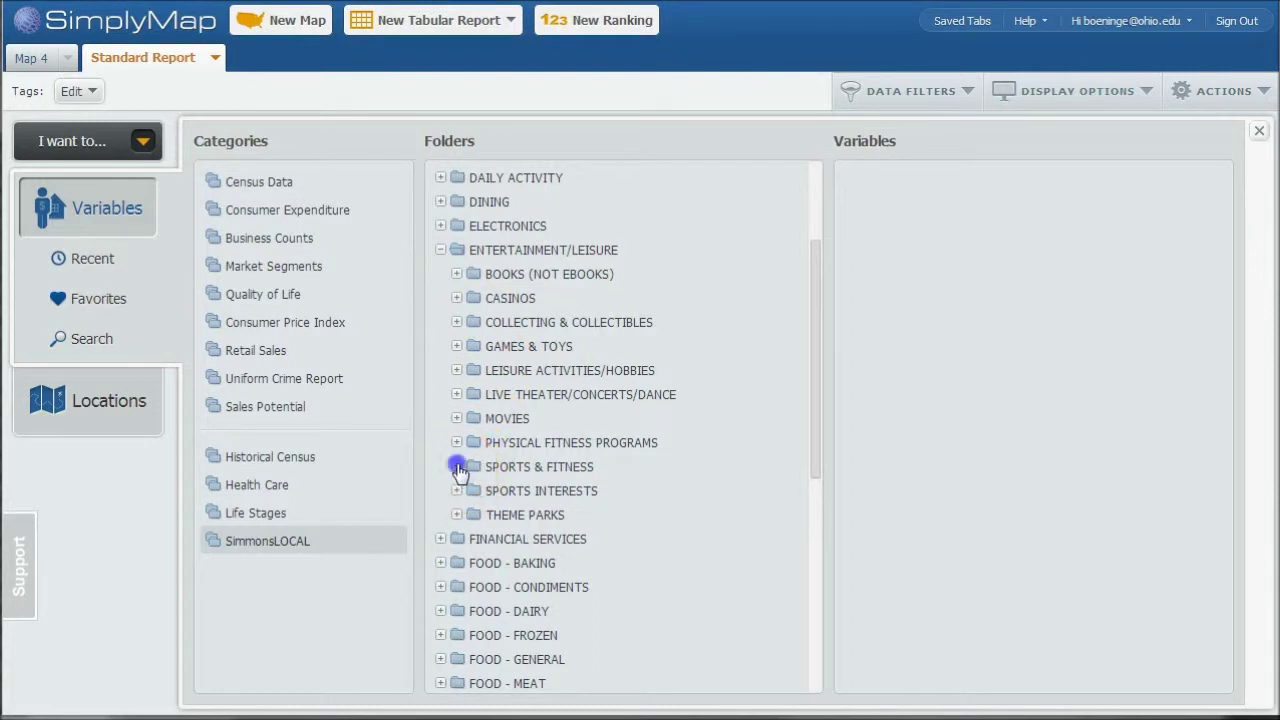
pyautogui.click(457, 467)
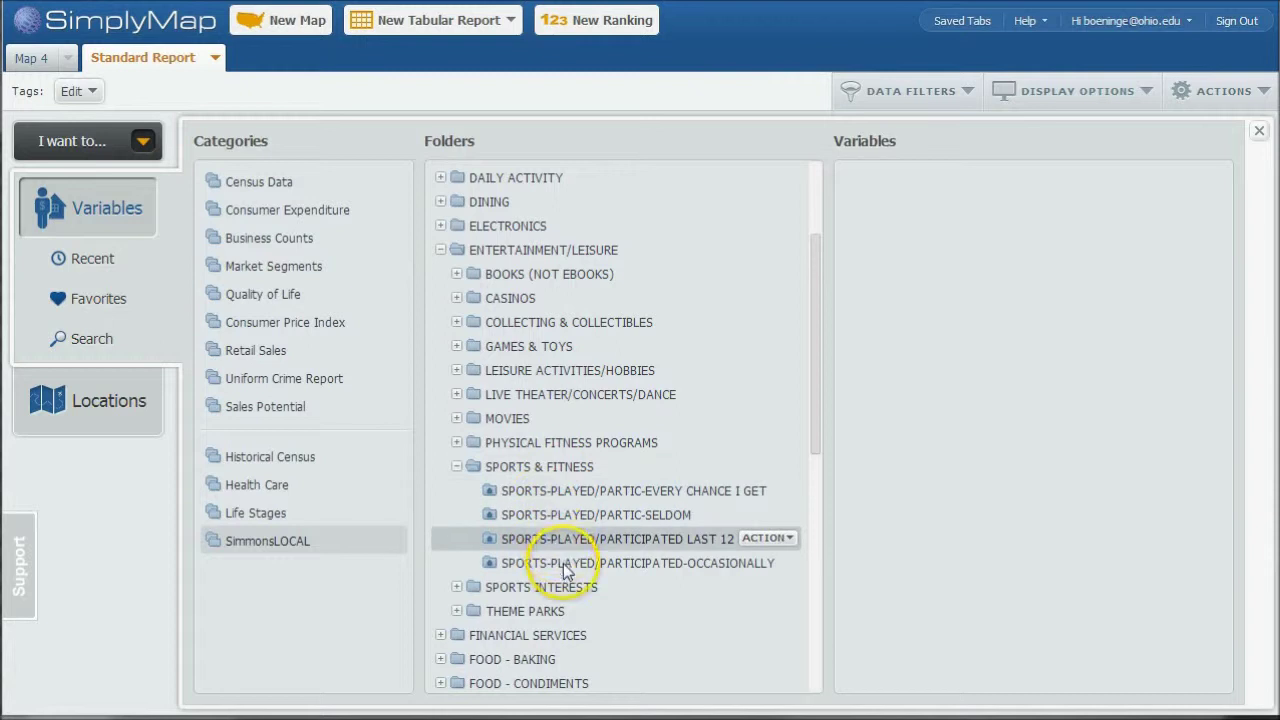
pyautogui.click(503, 541)
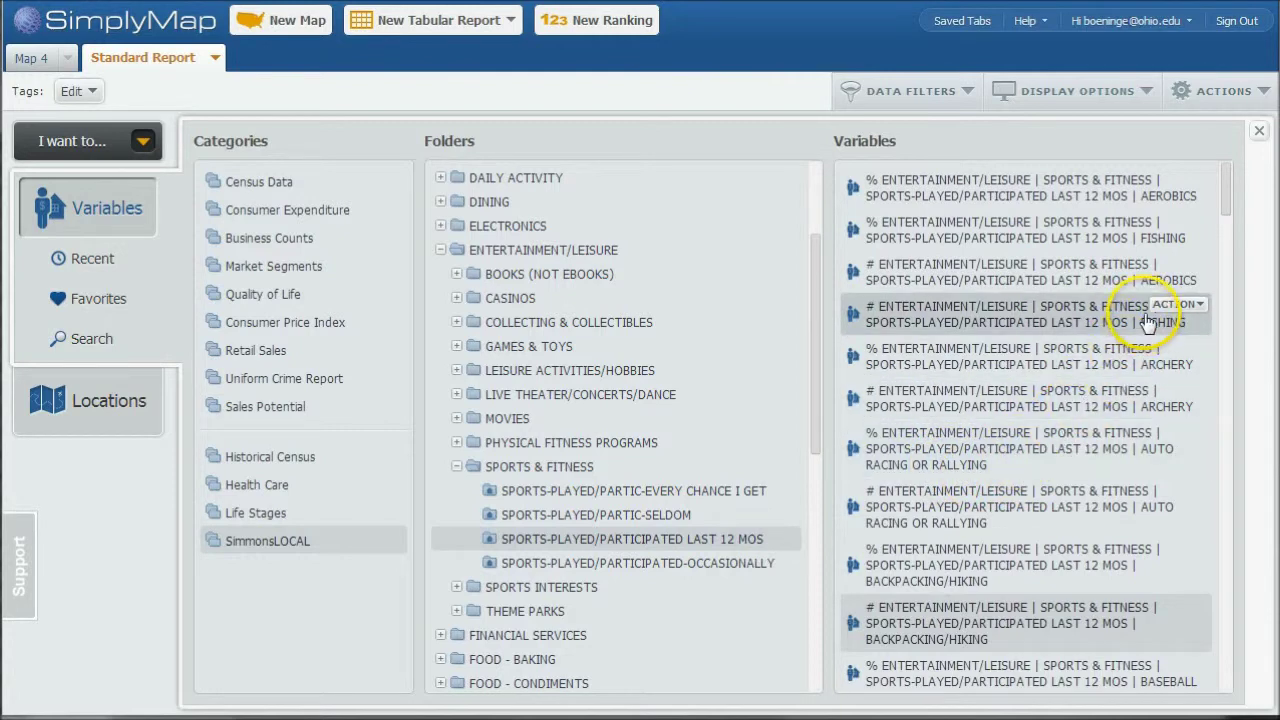
# Add the # and % fishing and backpacking/hiking participation variables to the report
pyautogui.click(1172, 305)
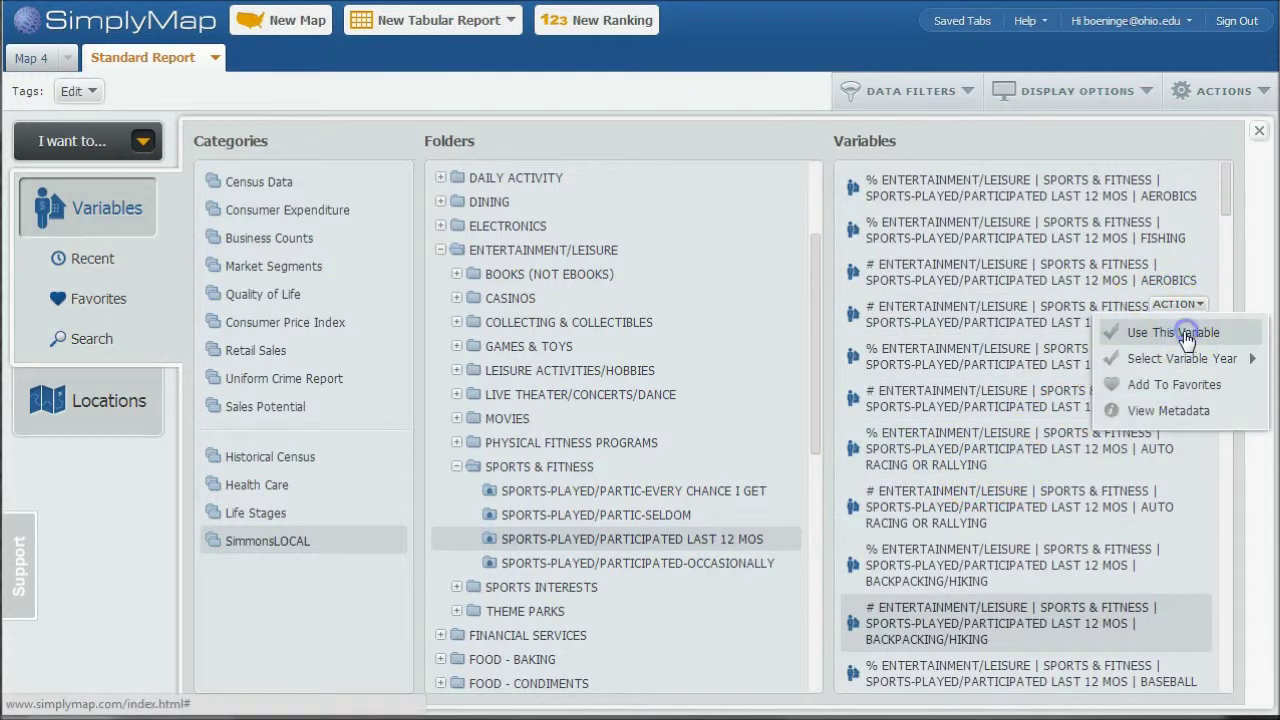
pyautogui.click(1187, 340)
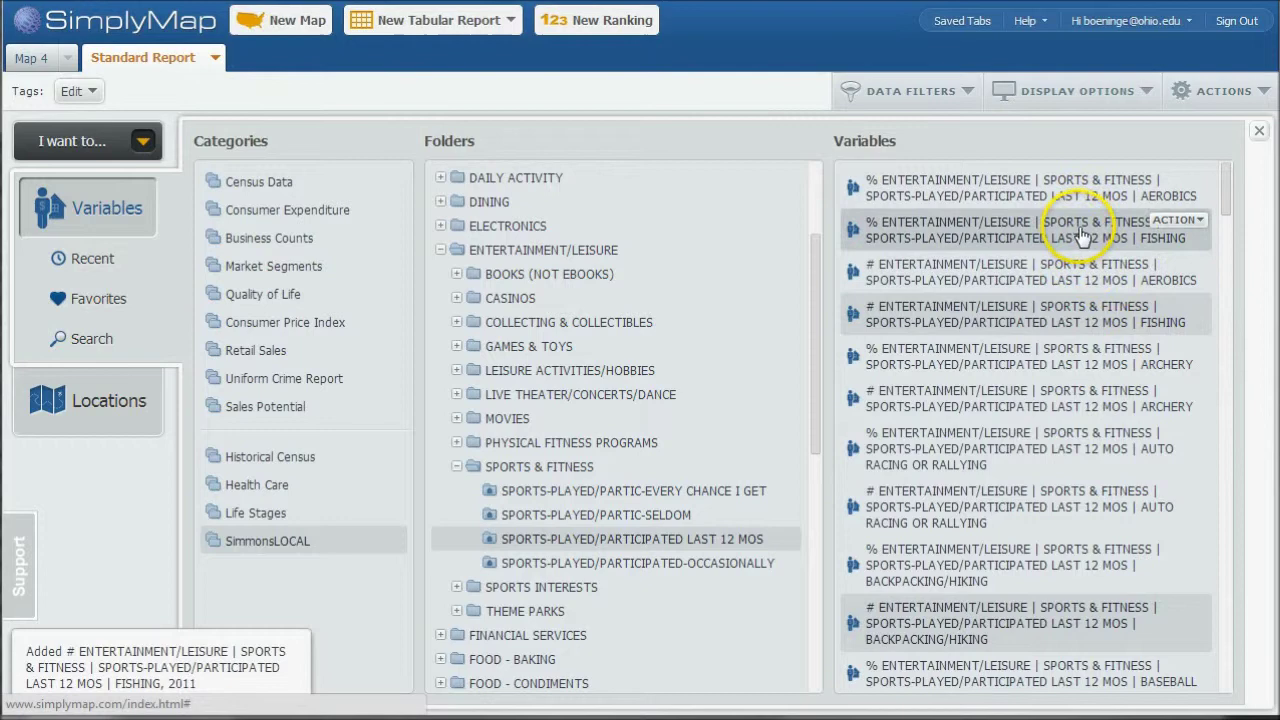
pyautogui.click(1176, 220)
pyautogui.click(1150, 248)
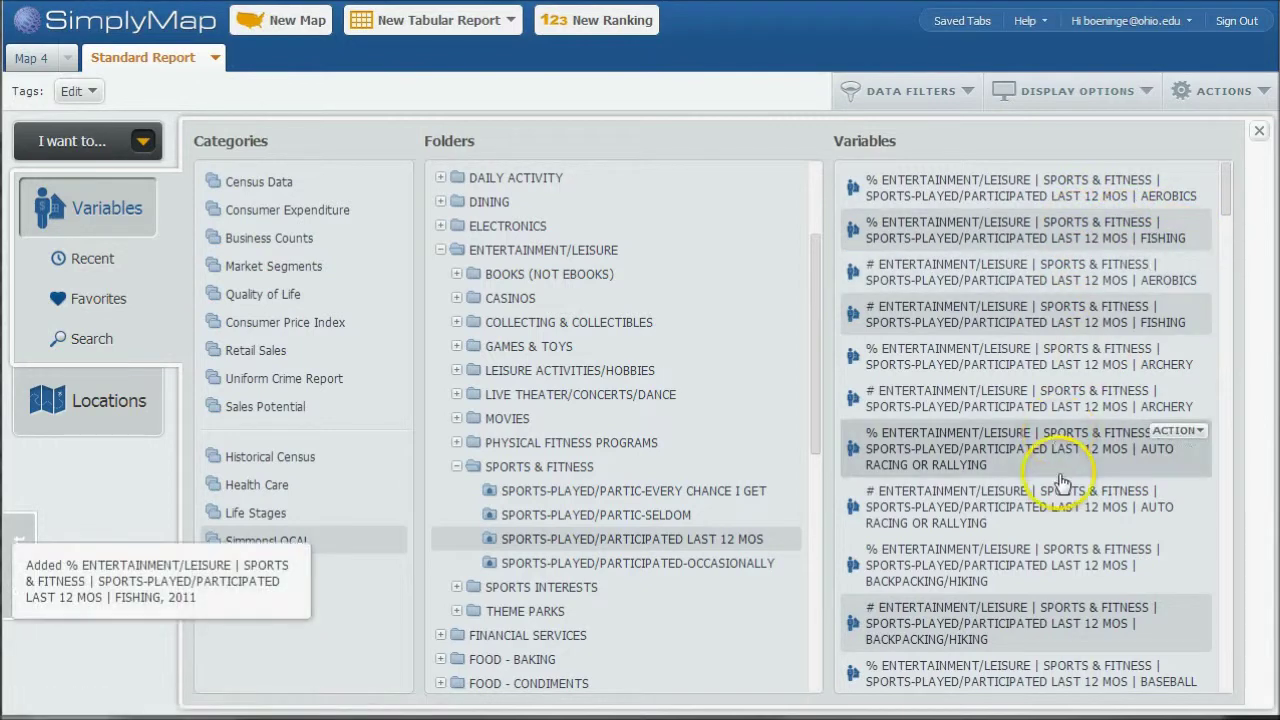
pyautogui.click(1174, 549)
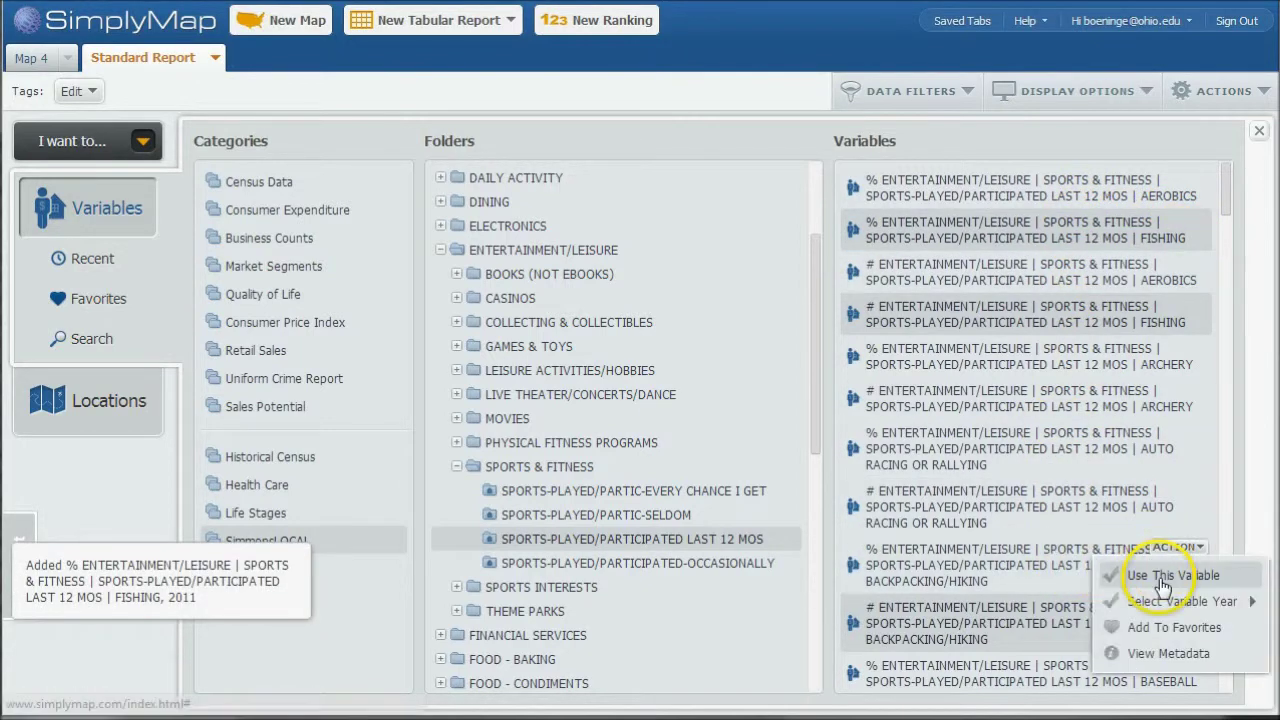
pyautogui.click(1162, 588)
pyautogui.click(1180, 606)
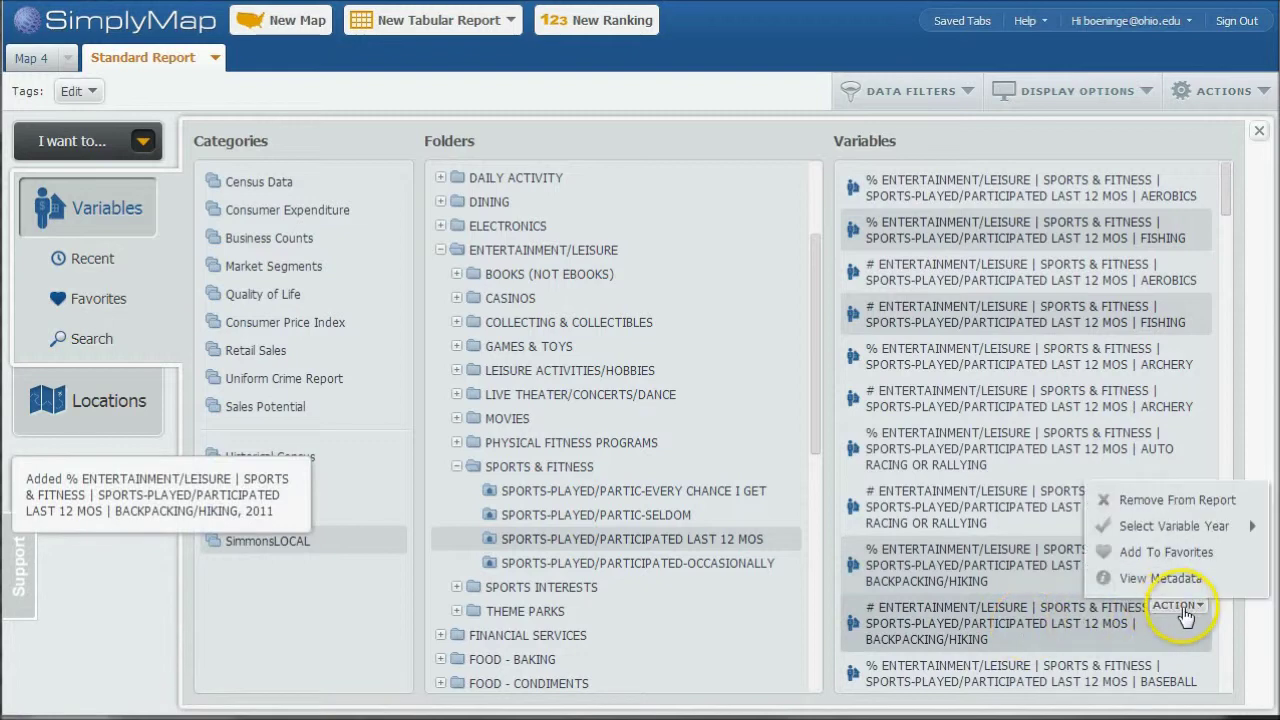
pyautogui.click(1171, 606)
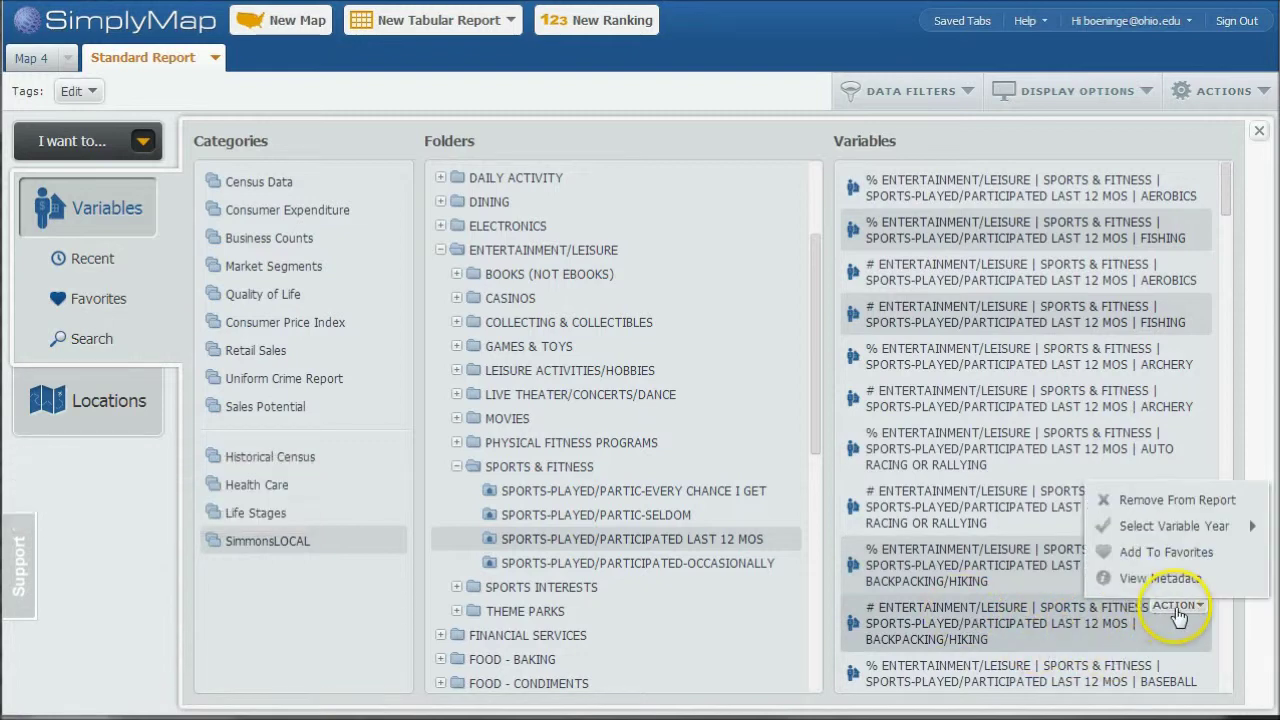
# Add 2011 # auto racing or rallying and # and % mountain/road bicycling variables
pyautogui.click(1070, 617)
pyautogui.click(980, 620)
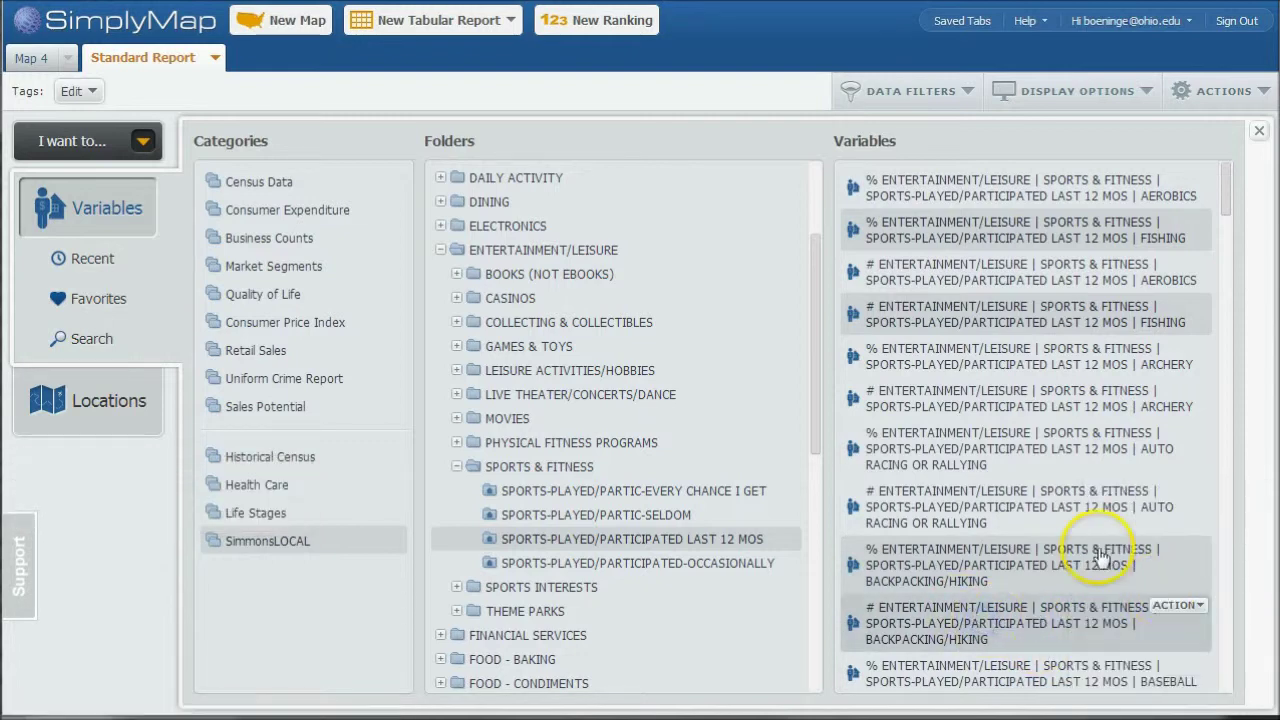
pyautogui.scroll(-2, 1000, 500)
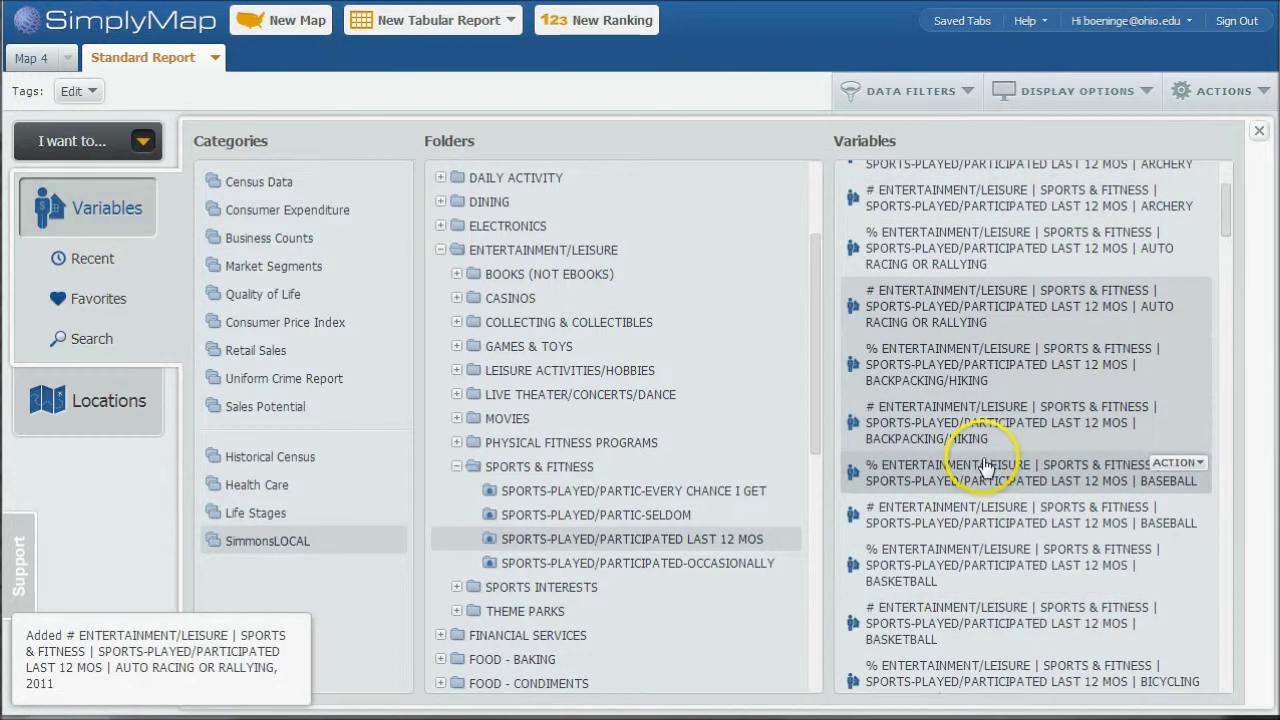
pyautogui.scroll(-1, 985, 465)
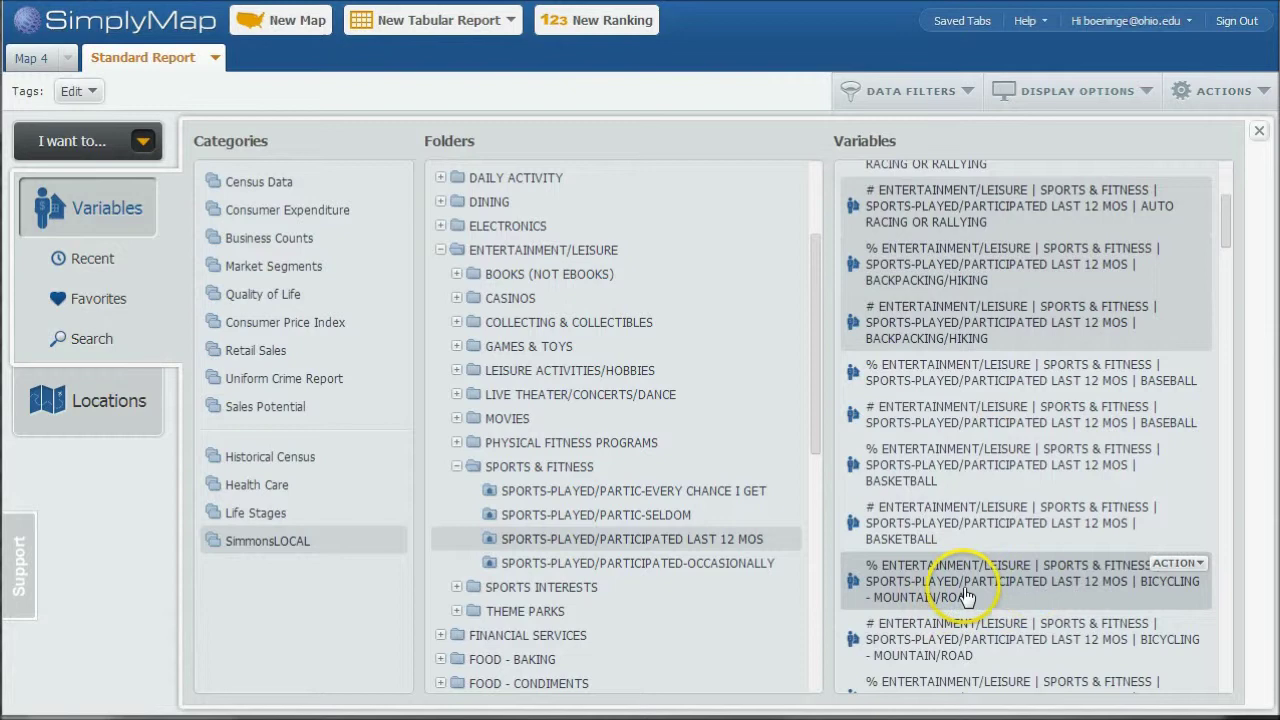
pyautogui.click(1178, 564)
pyautogui.click(1173, 592)
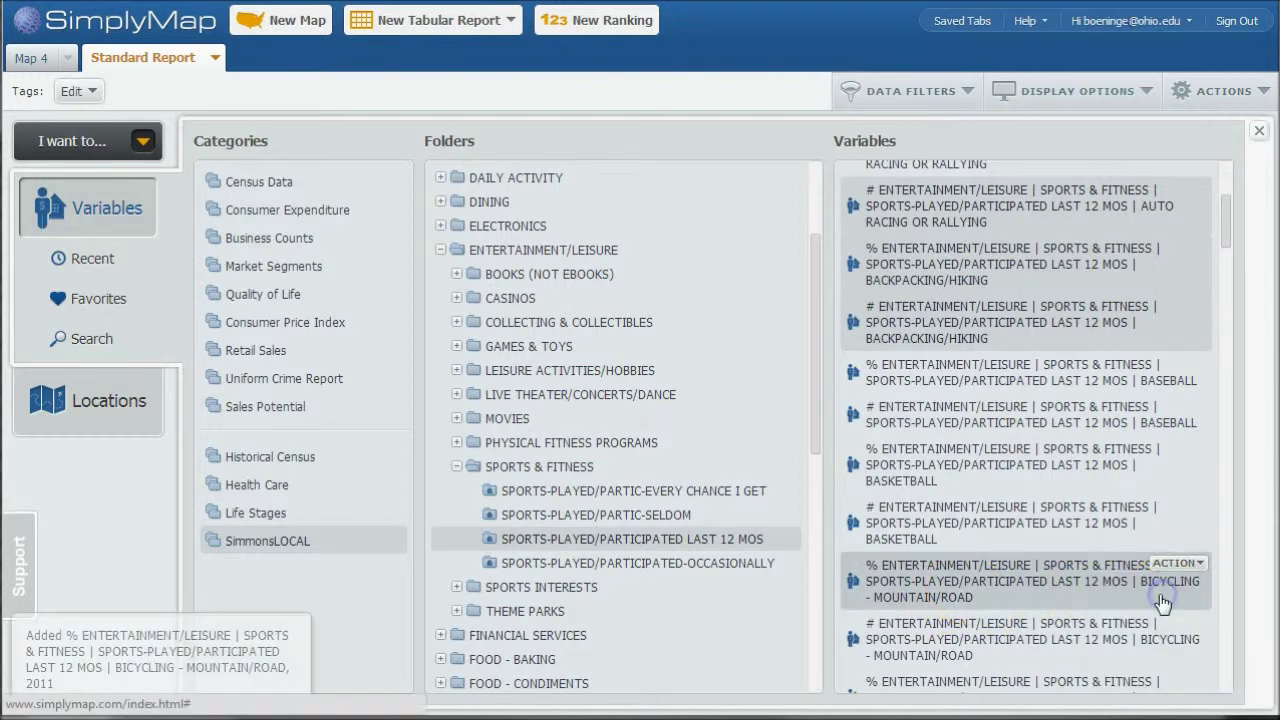
pyautogui.click(1177, 637)
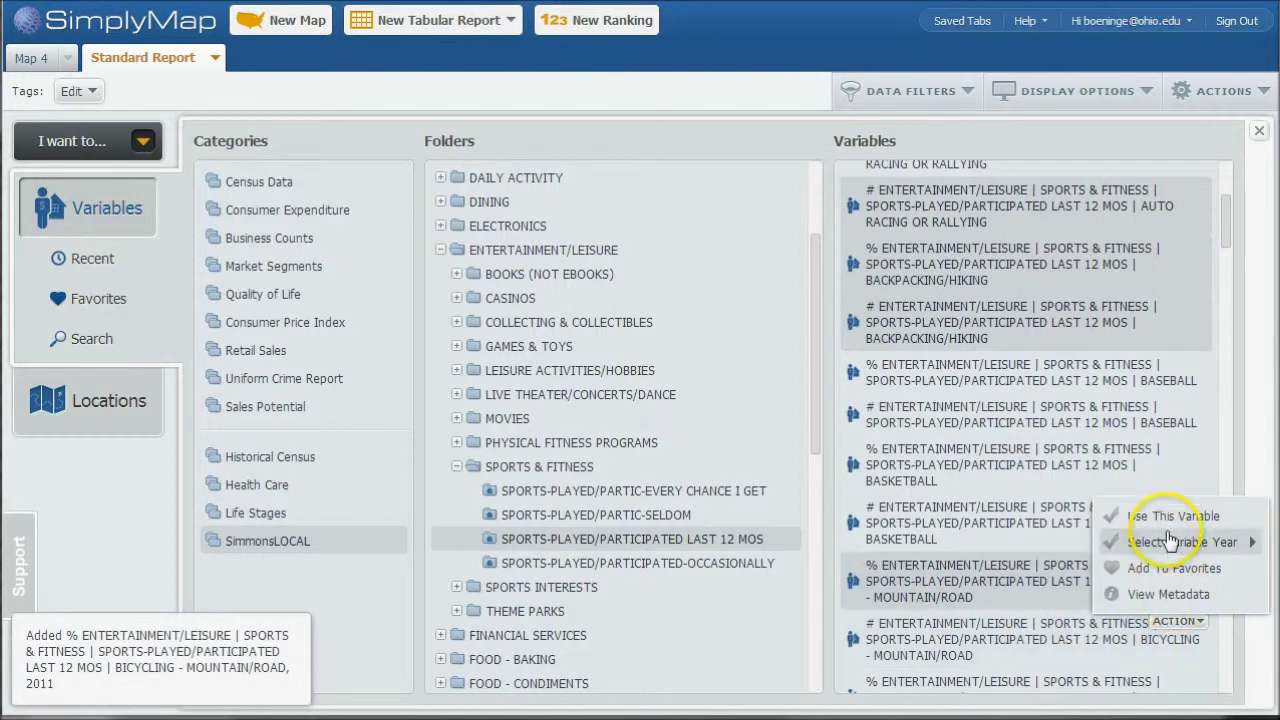
pyautogui.click(1120, 514)
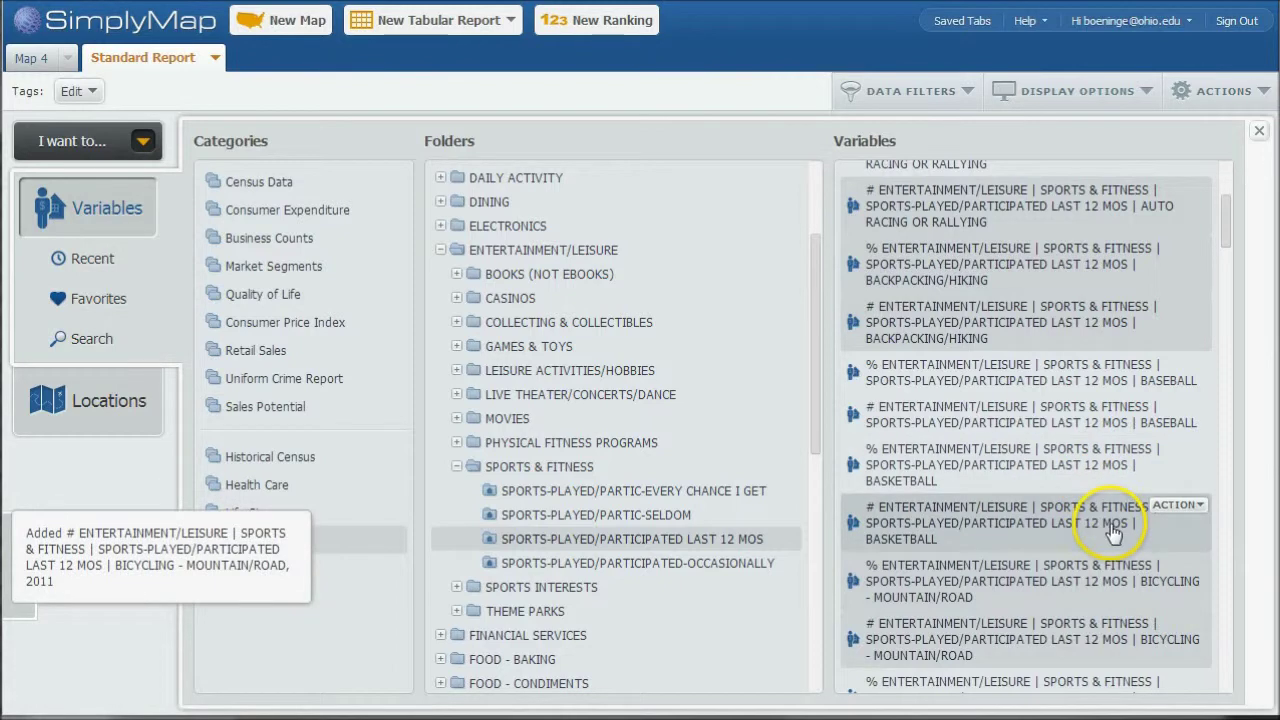
# Add the # and % canoeing/kayaking variables and close the variable picker
pyautogui.scroll(-2, 1110, 525)
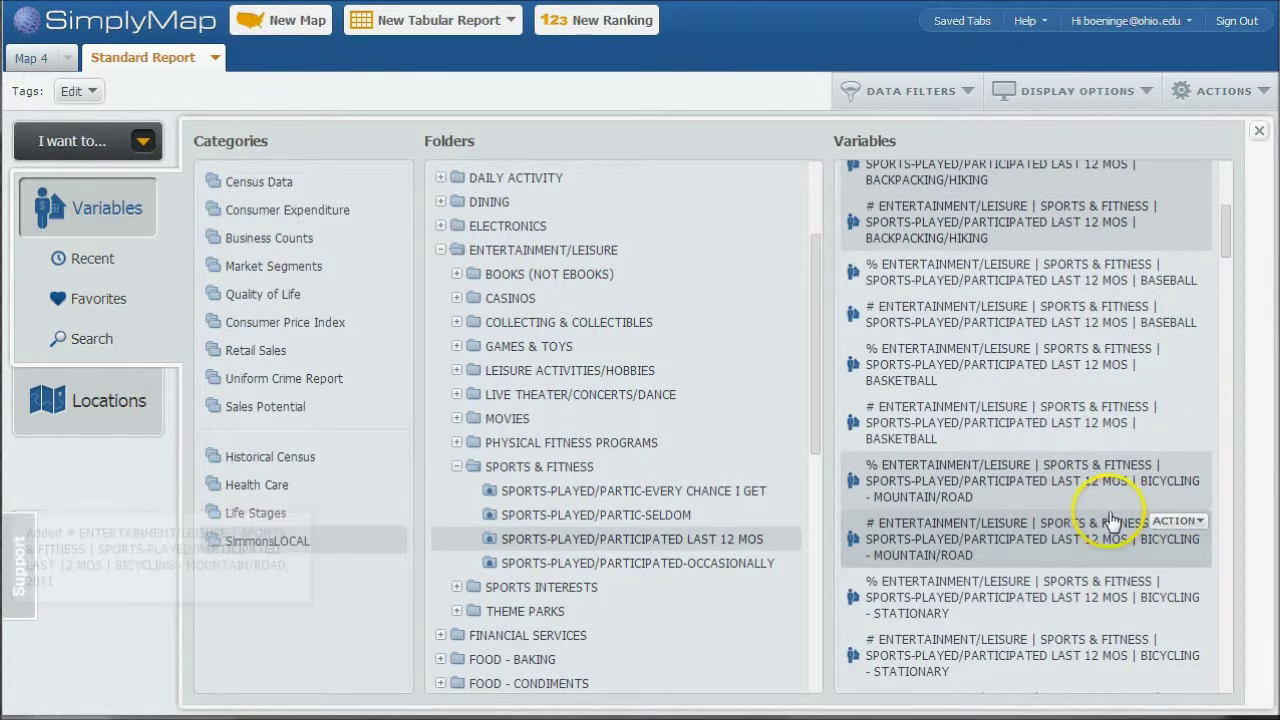
pyautogui.scroll(-4, 1113, 520)
pyautogui.scroll(-4, 1113, 515)
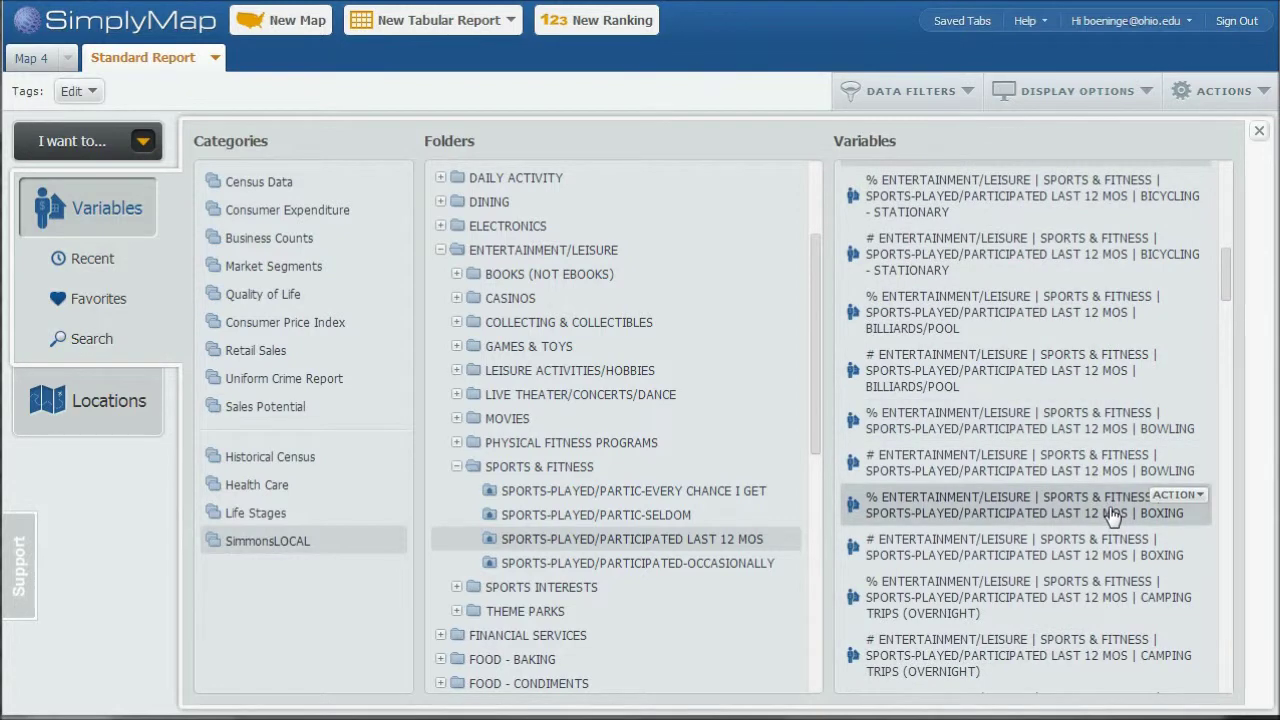
pyautogui.scroll(-2, 1113, 515)
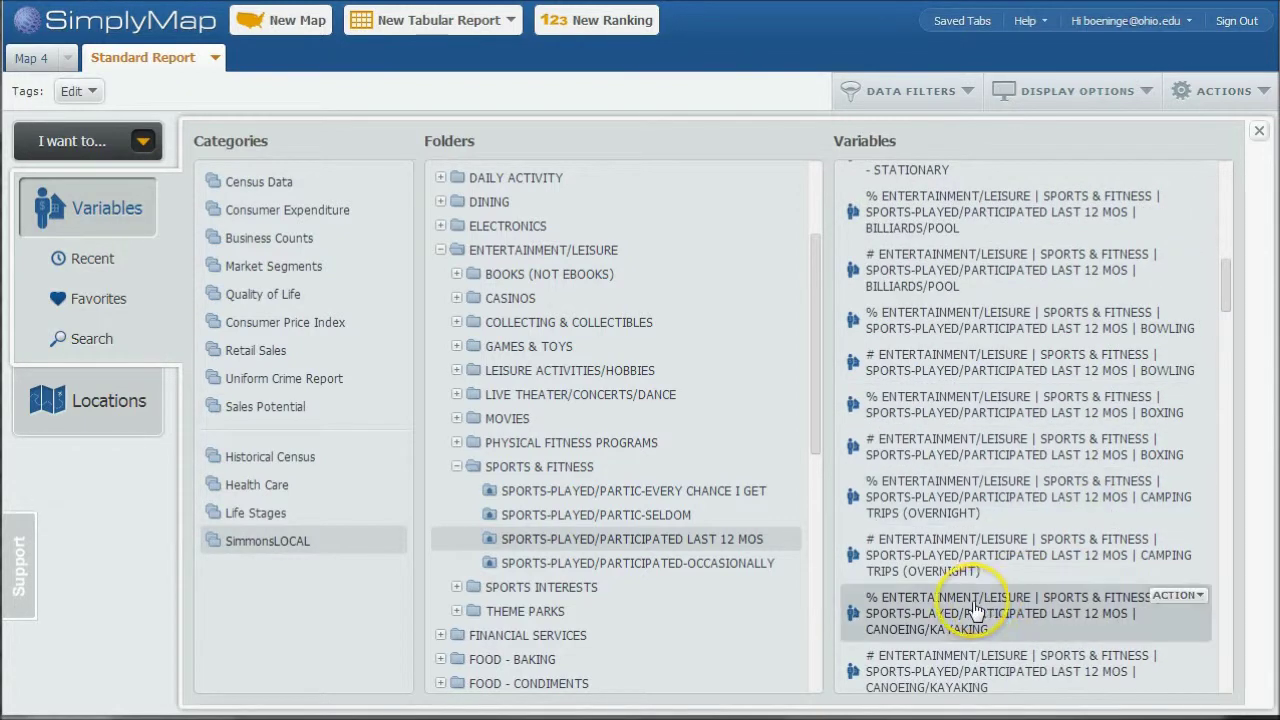
pyautogui.click(1180, 595)
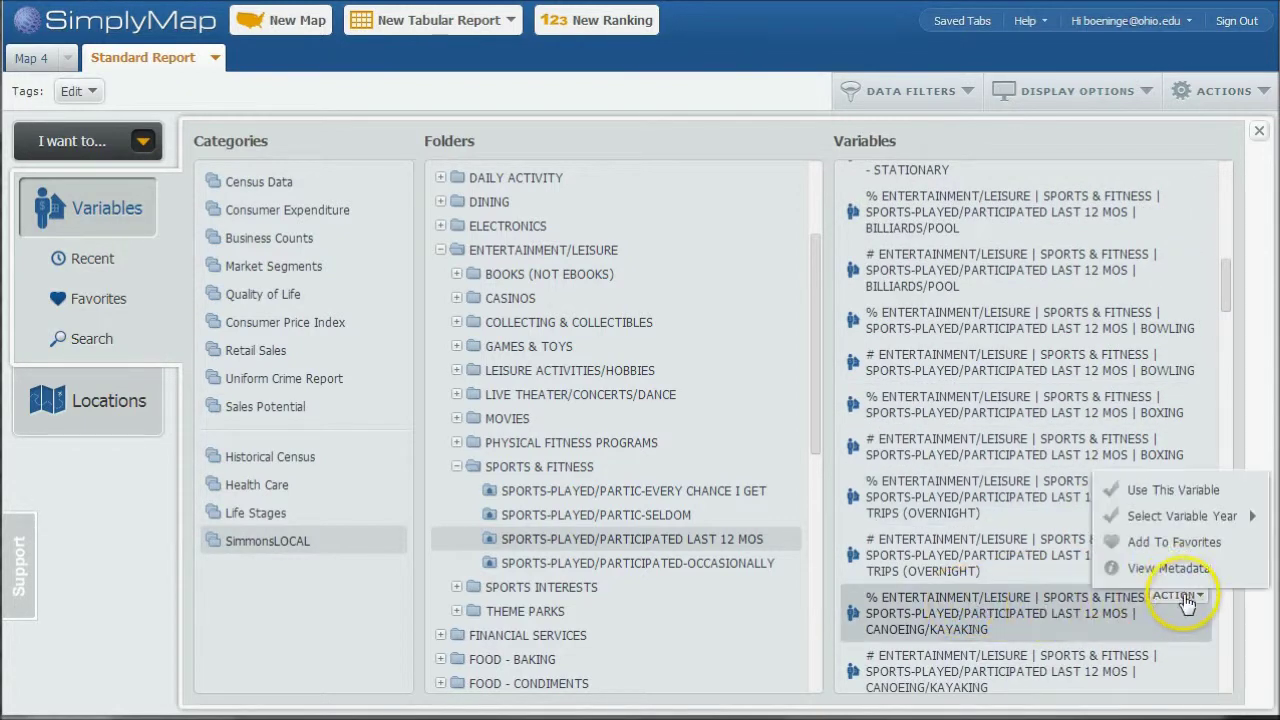
pyautogui.click(1178, 490)
pyautogui.click(1176, 653)
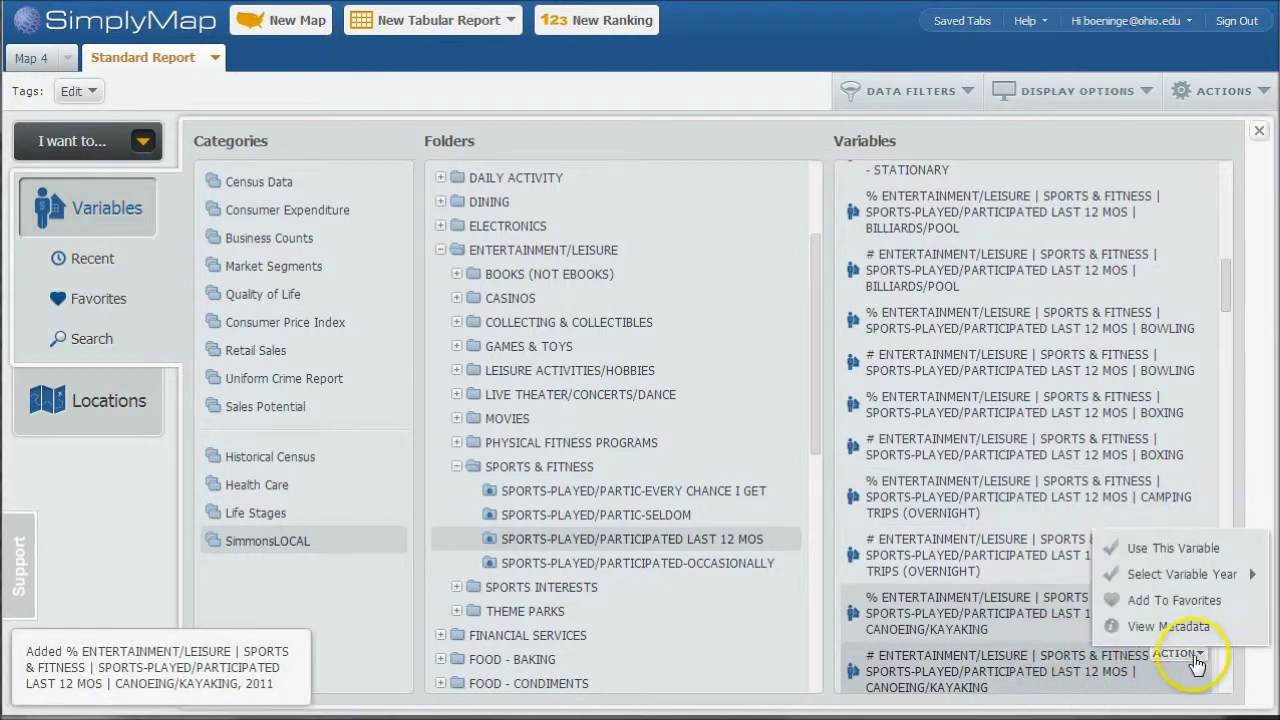
pyautogui.click(1174, 548)
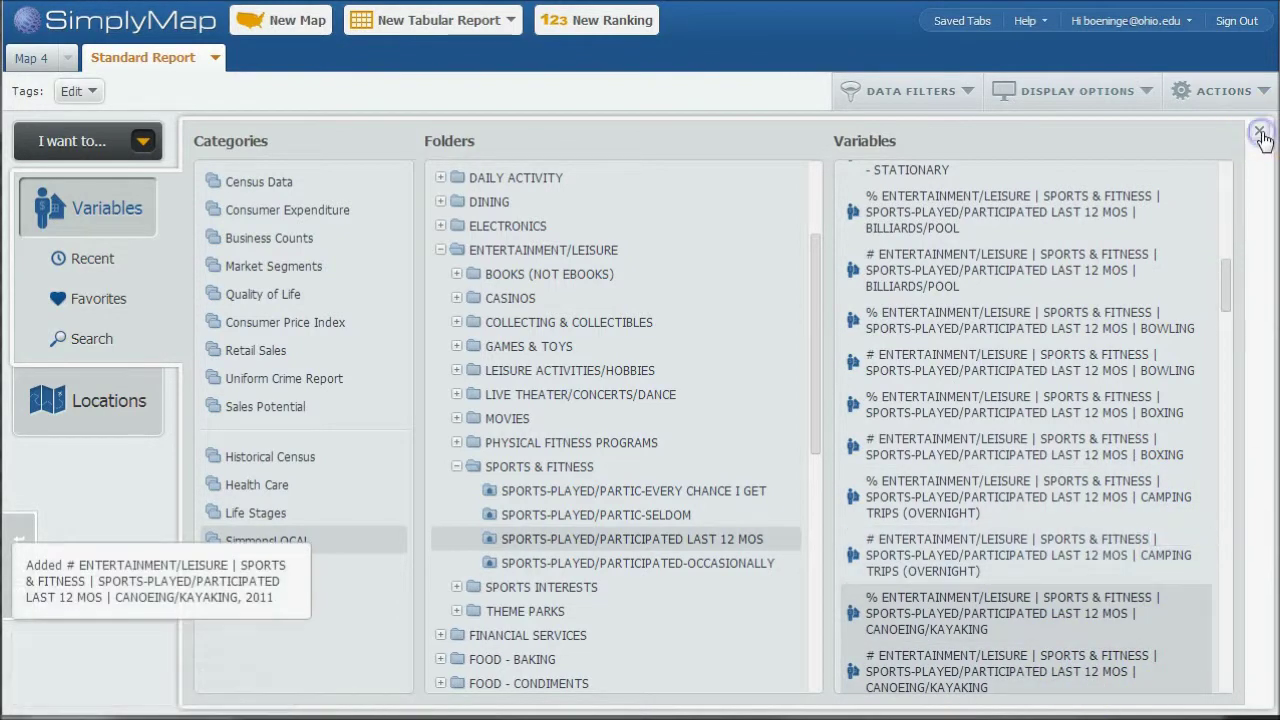
pyautogui.click(1259, 130)
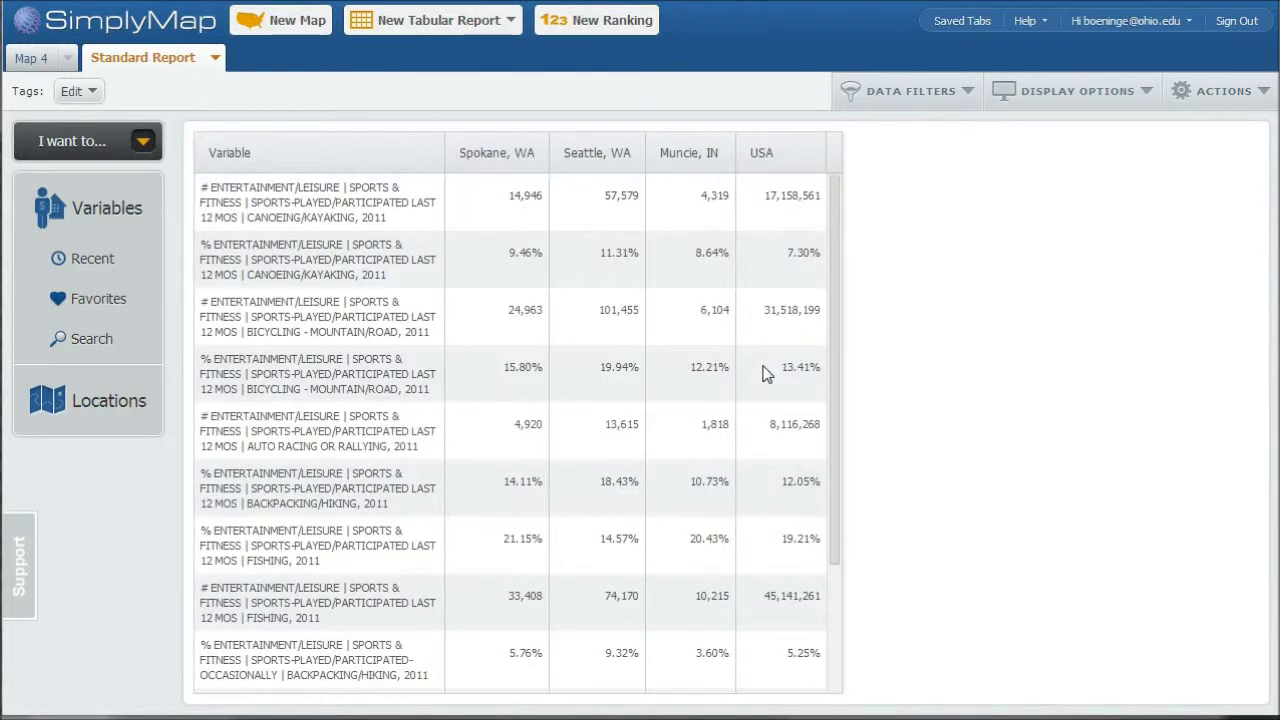
pyautogui.scroll(-3, 658, 366)
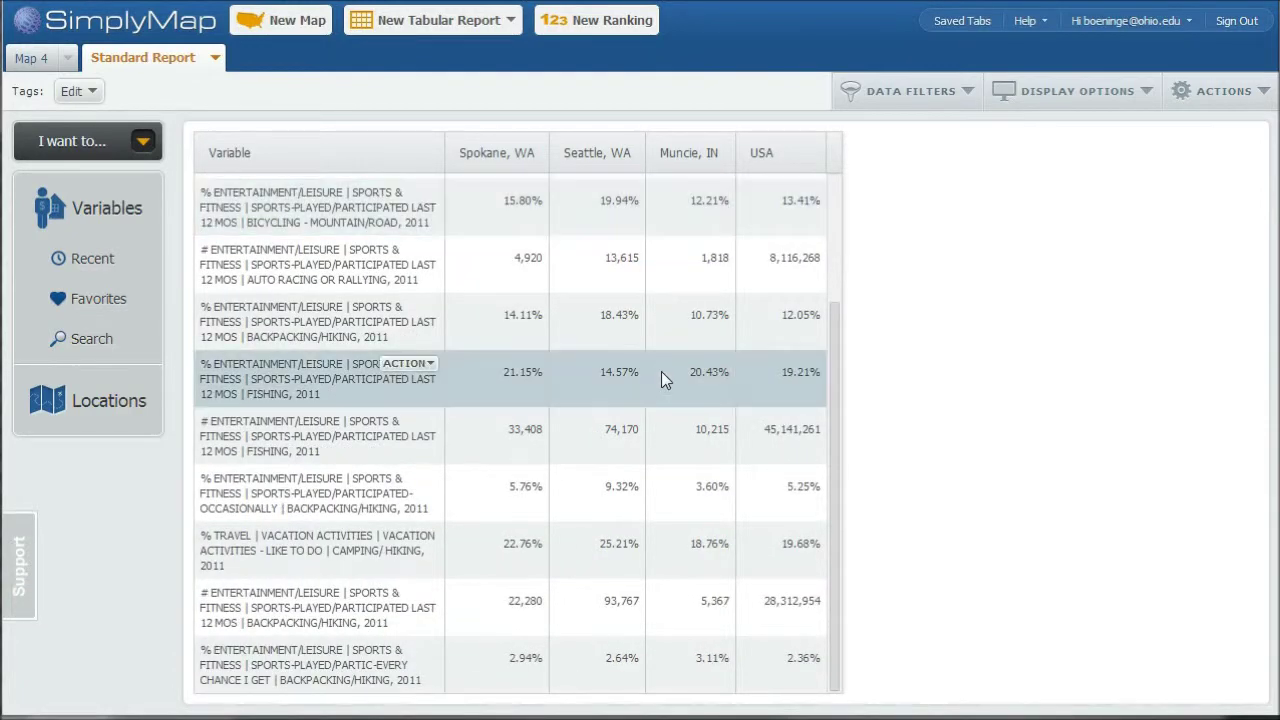
pyautogui.scroll(3, 661, 371)
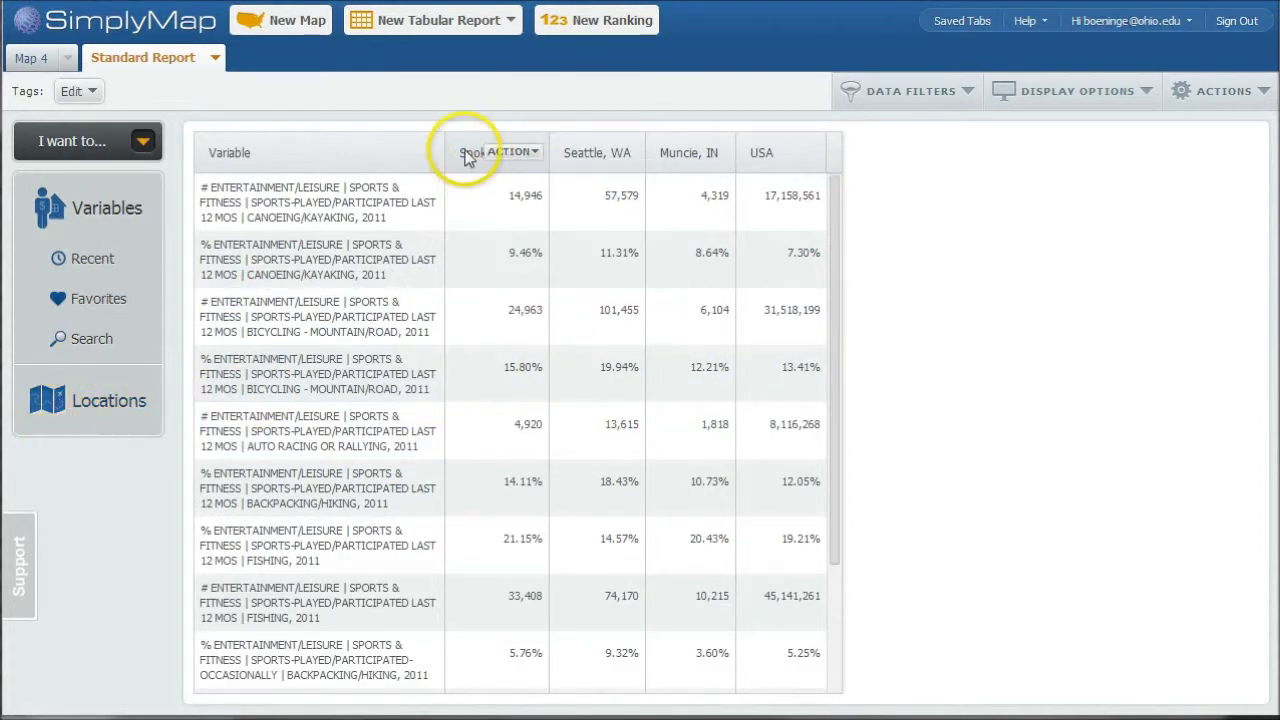
pyautogui.click(90, 408)
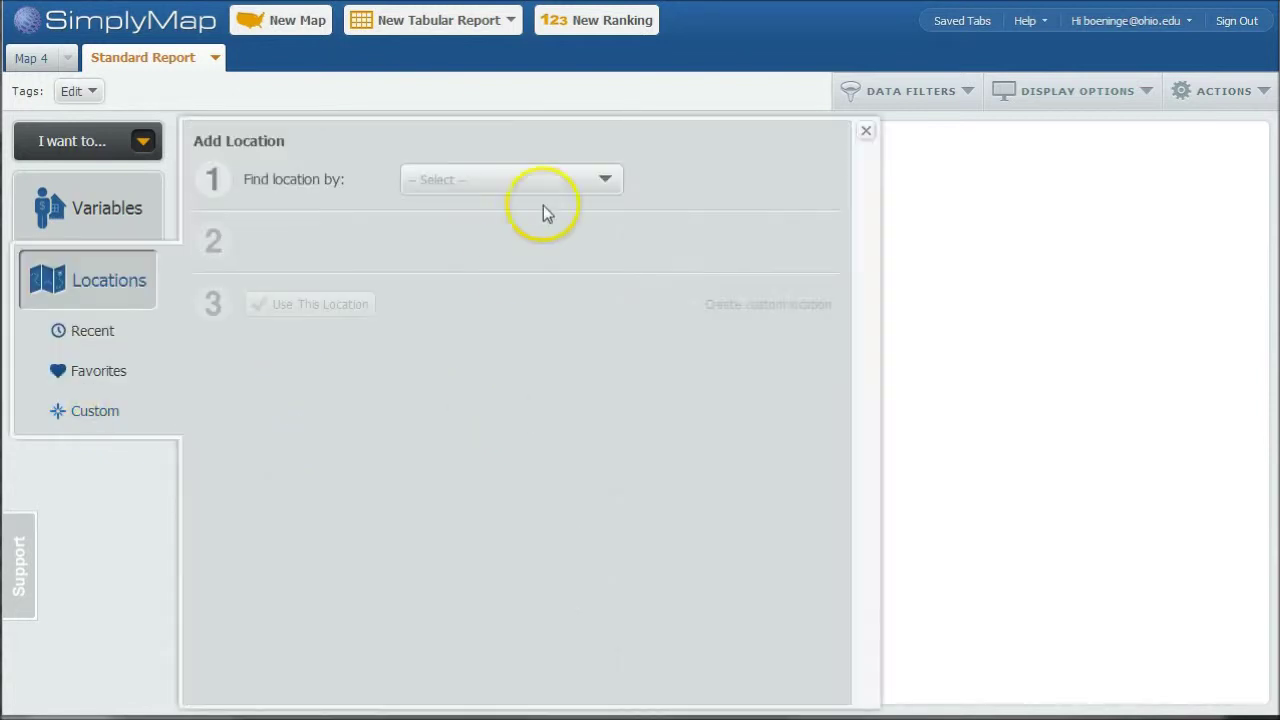
pyautogui.click(601, 179)
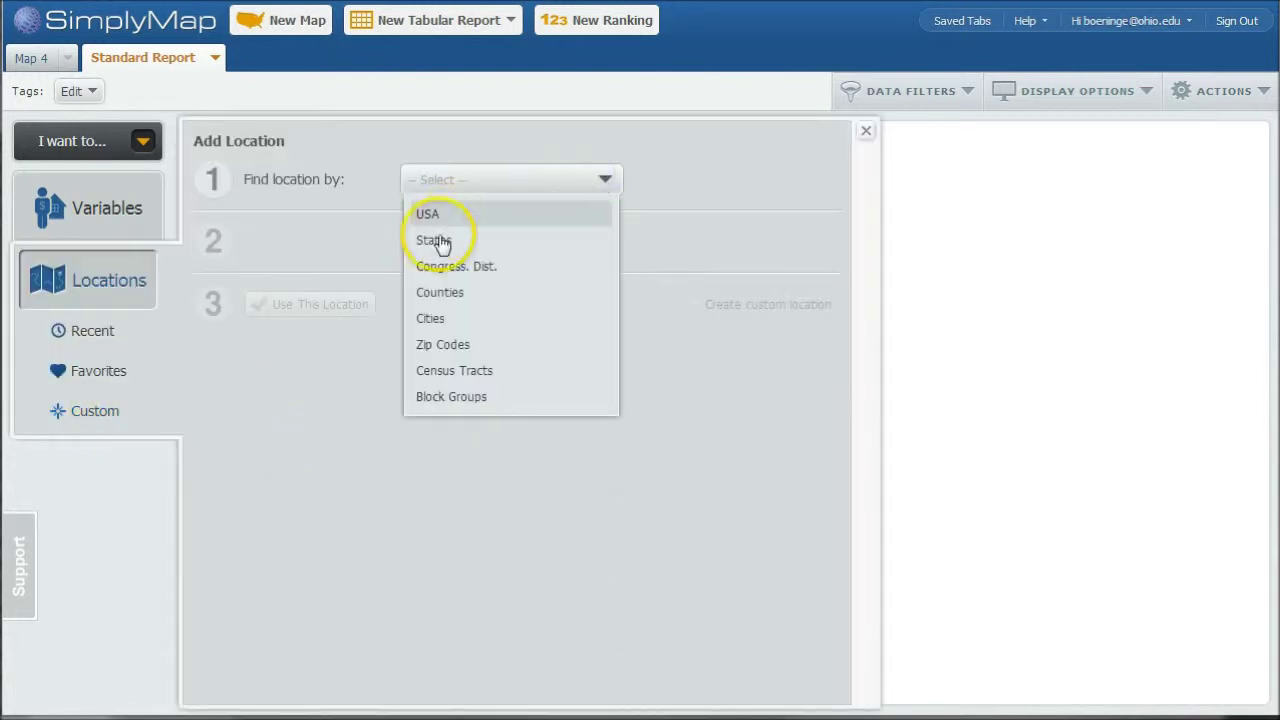
pyautogui.click(443, 346)
pyautogui.click(585, 179)
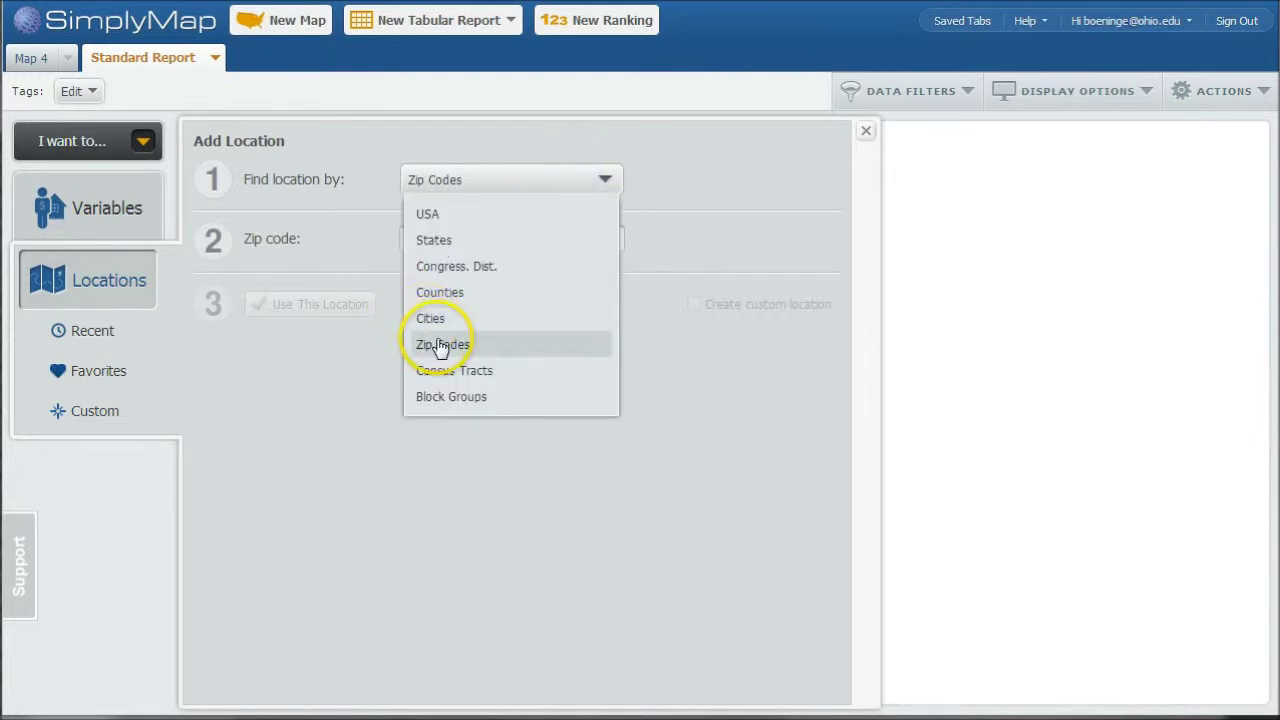
pyautogui.click(698, 220)
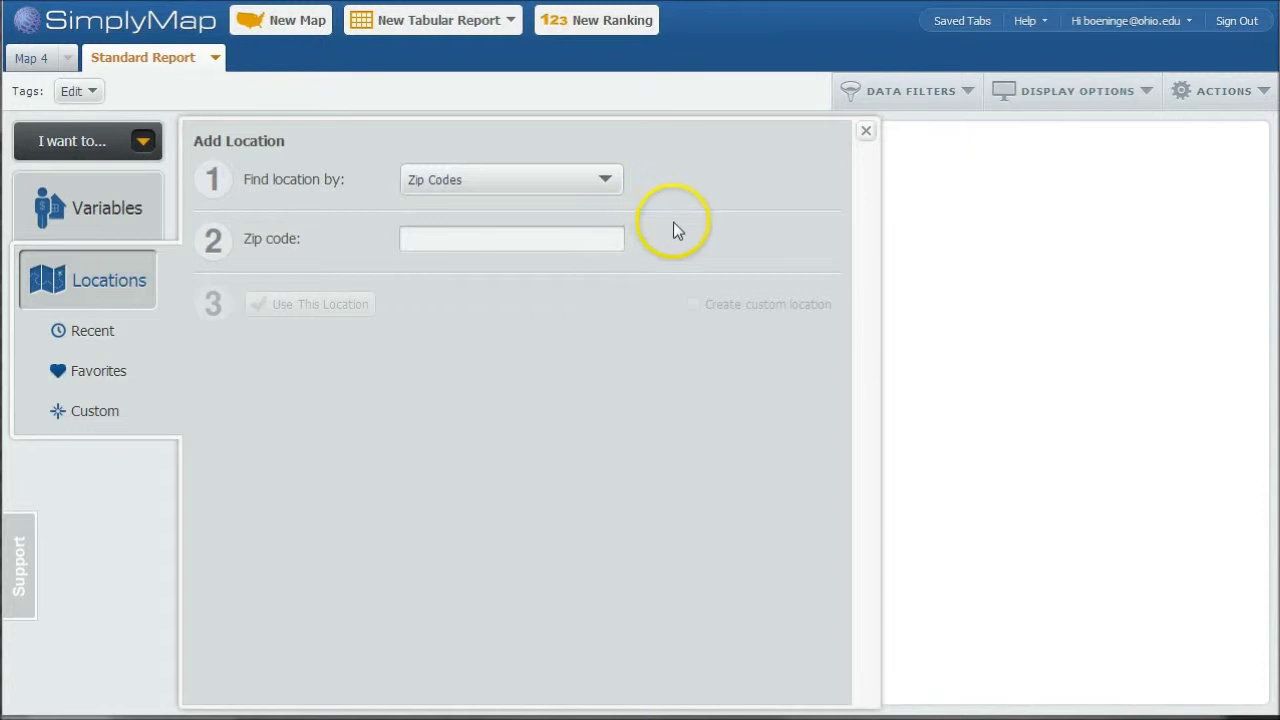
pyautogui.click(864, 134)
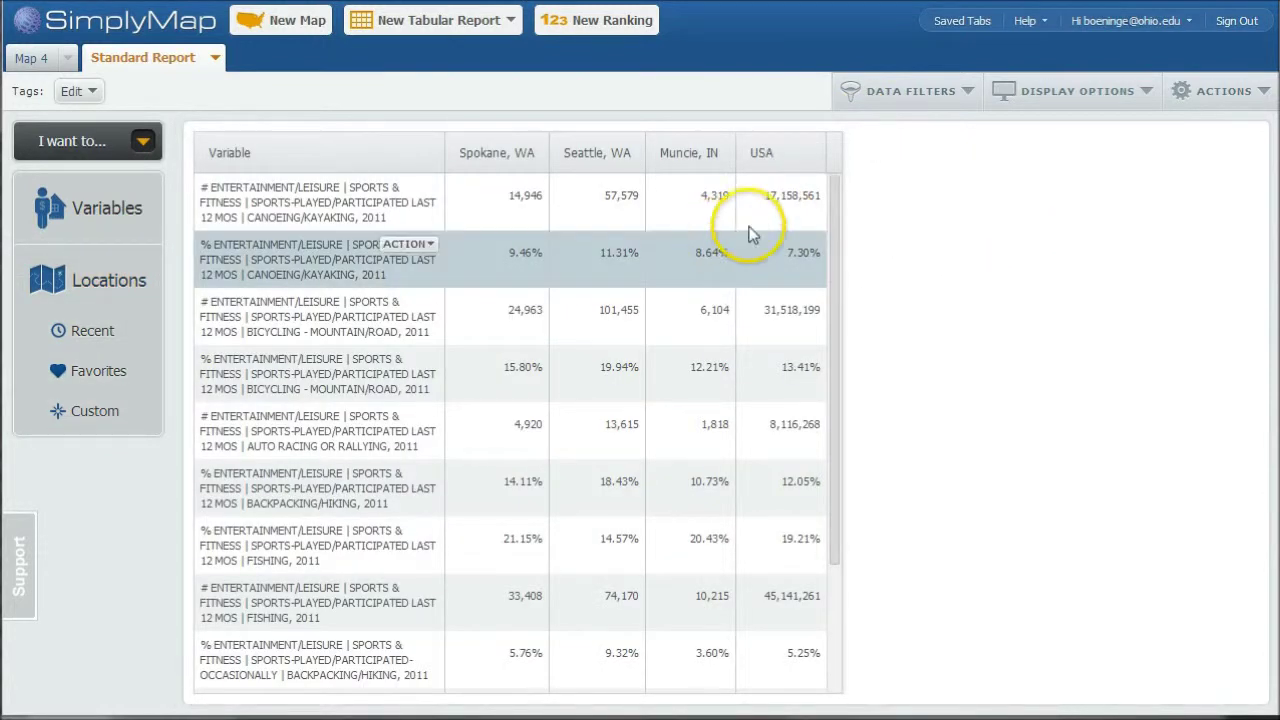
pyautogui.click(1244, 96)
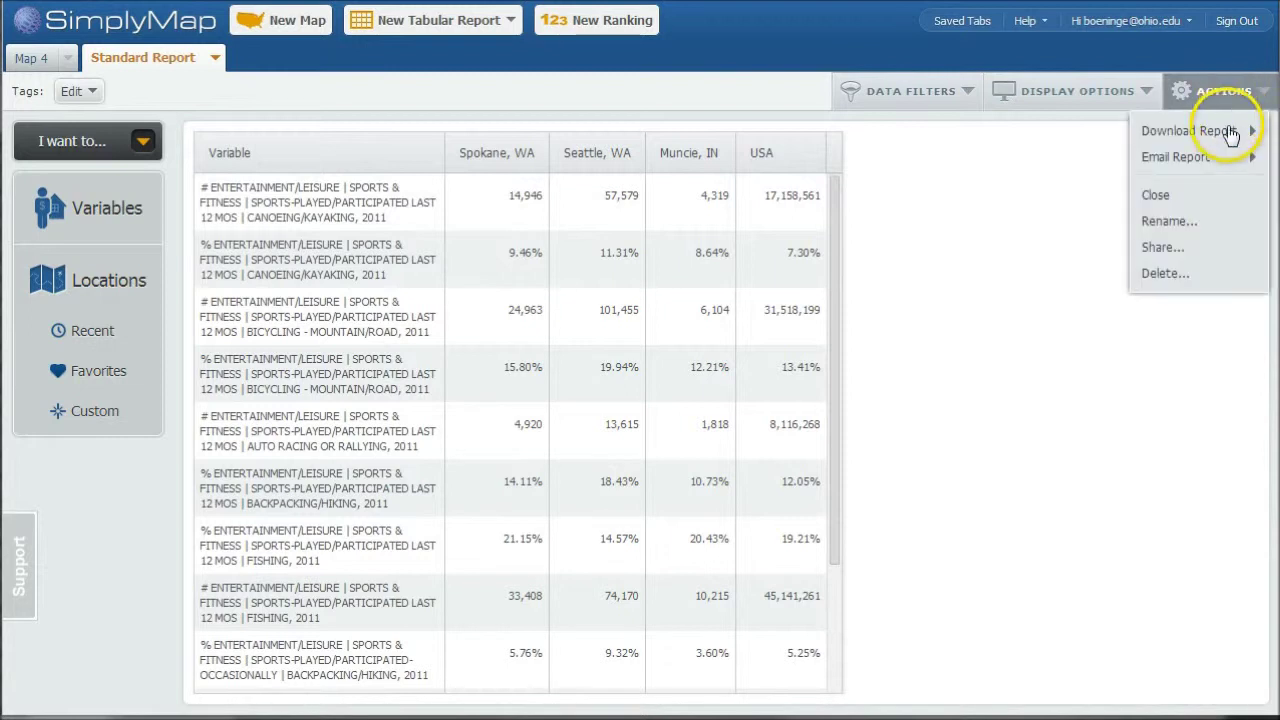
pyautogui.click(1250, 133)
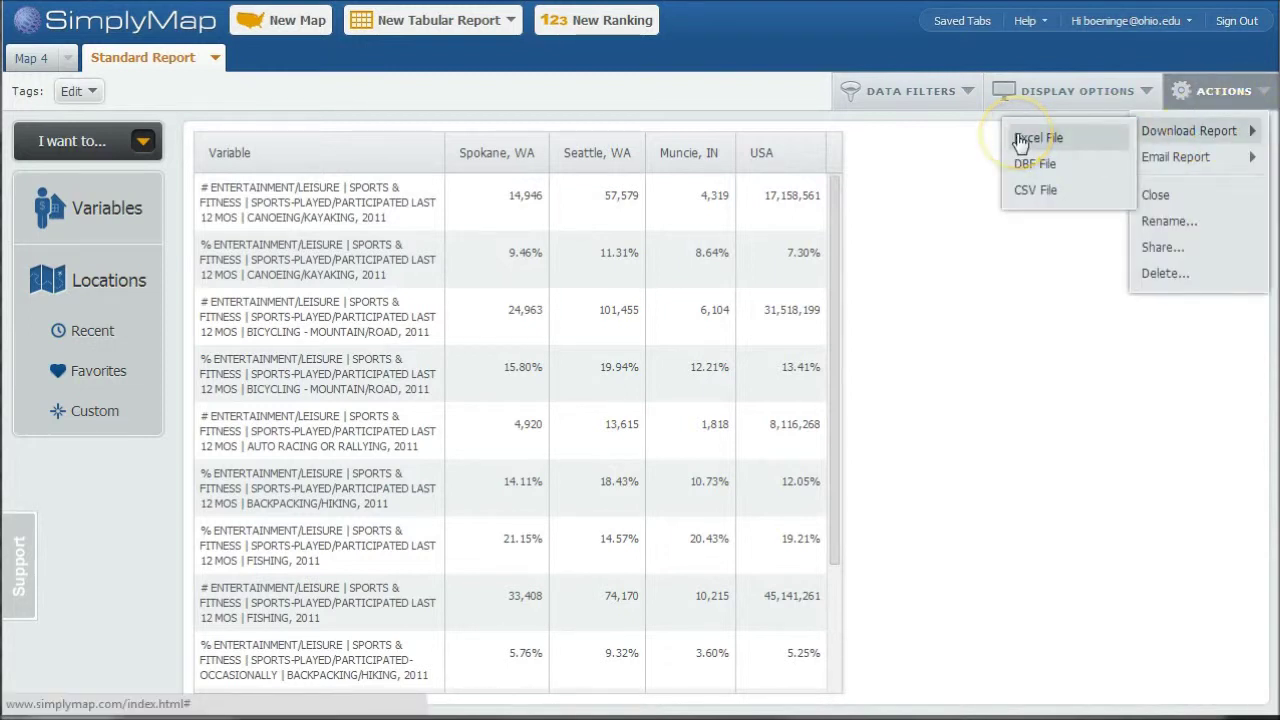
pyautogui.click(915, 228)
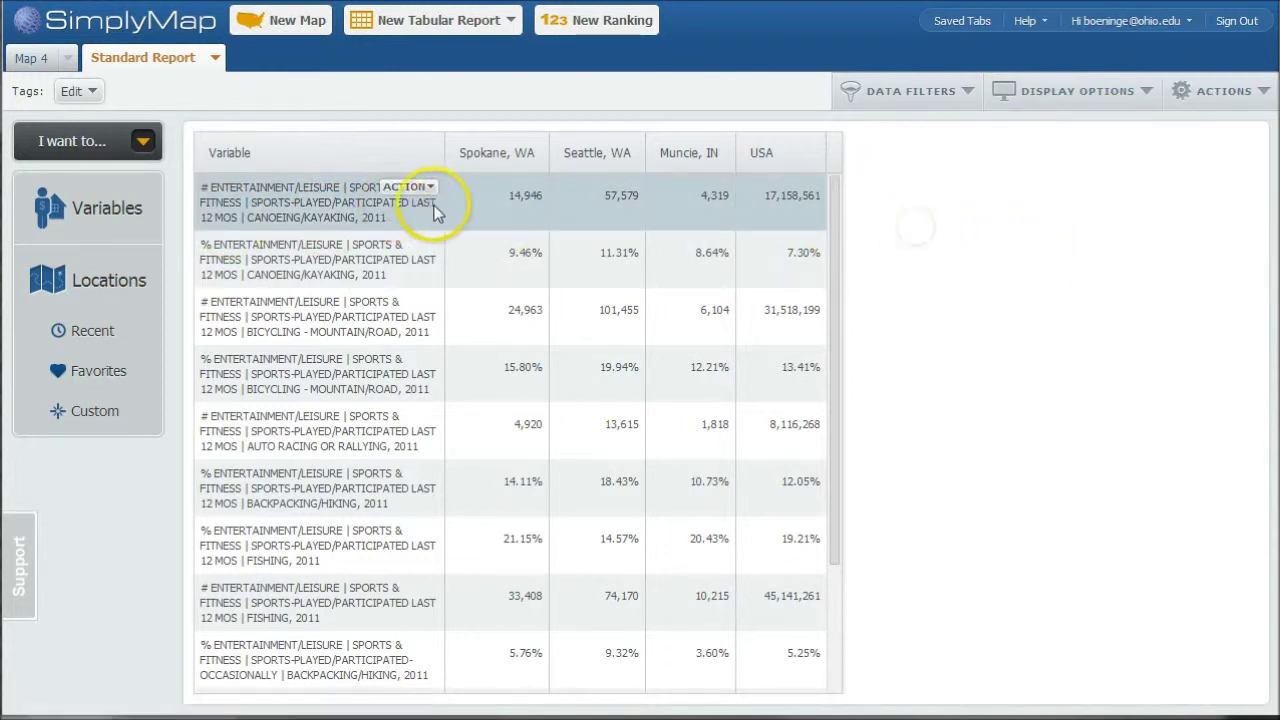
pyautogui.click(418, 190)
pyautogui.click(425, 248)
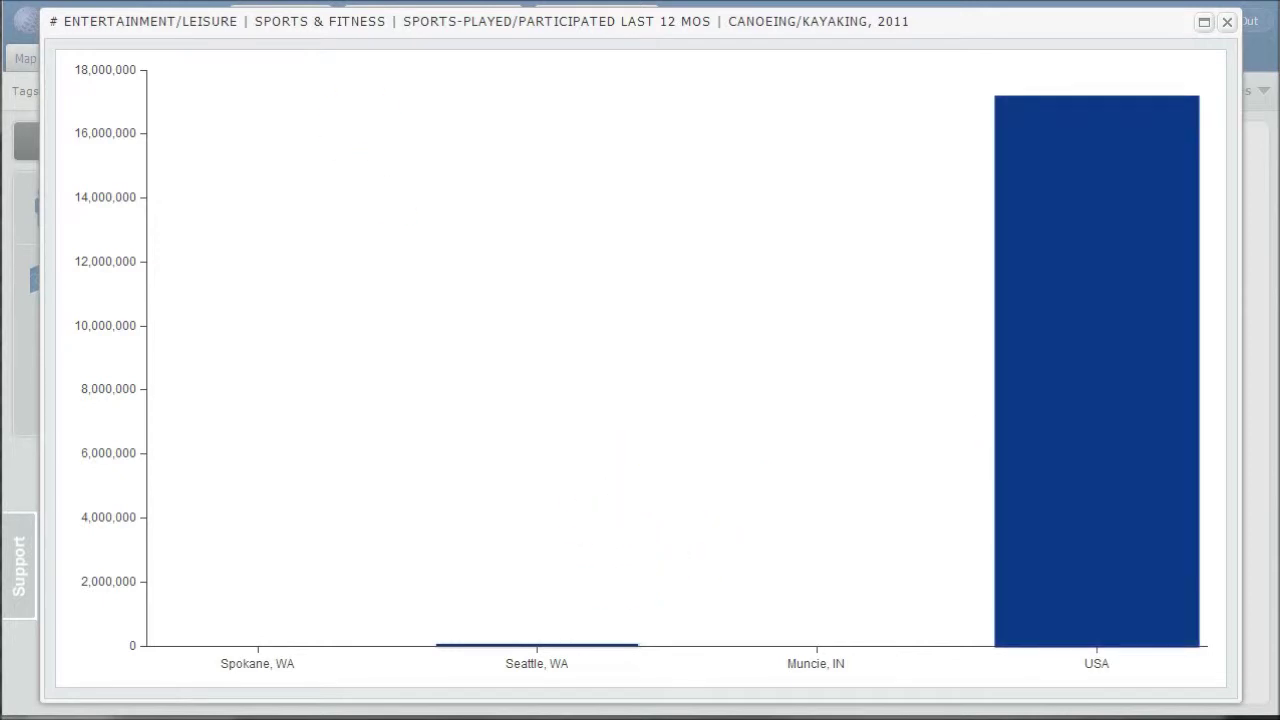
pyautogui.click(1227, 21)
pyautogui.moveTo(330, 255)
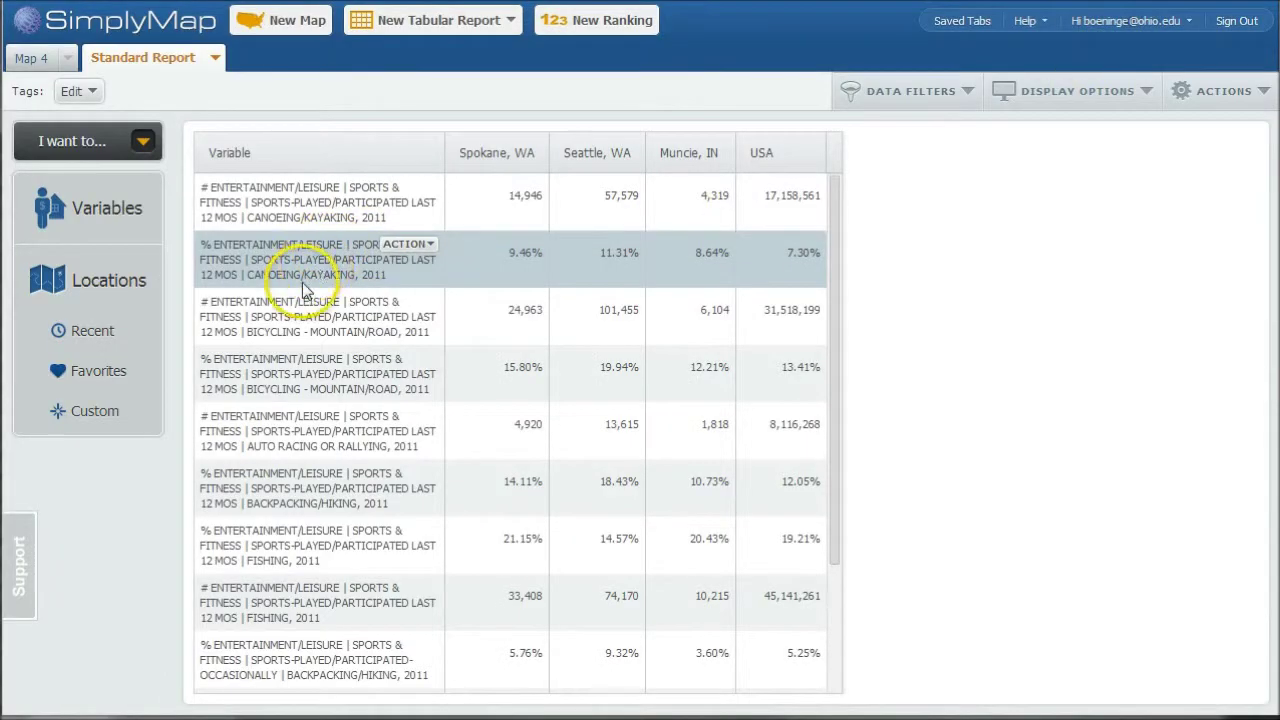
pyautogui.moveTo(404, 248)
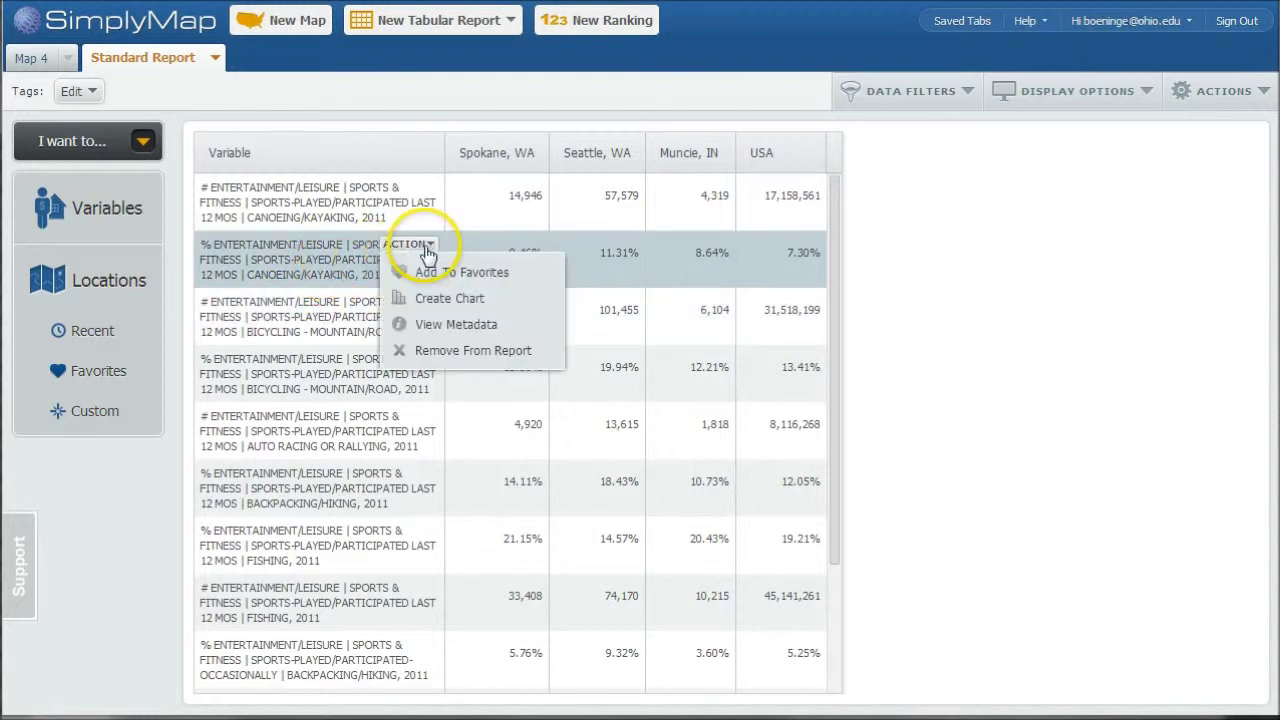
pyautogui.click(440, 298)
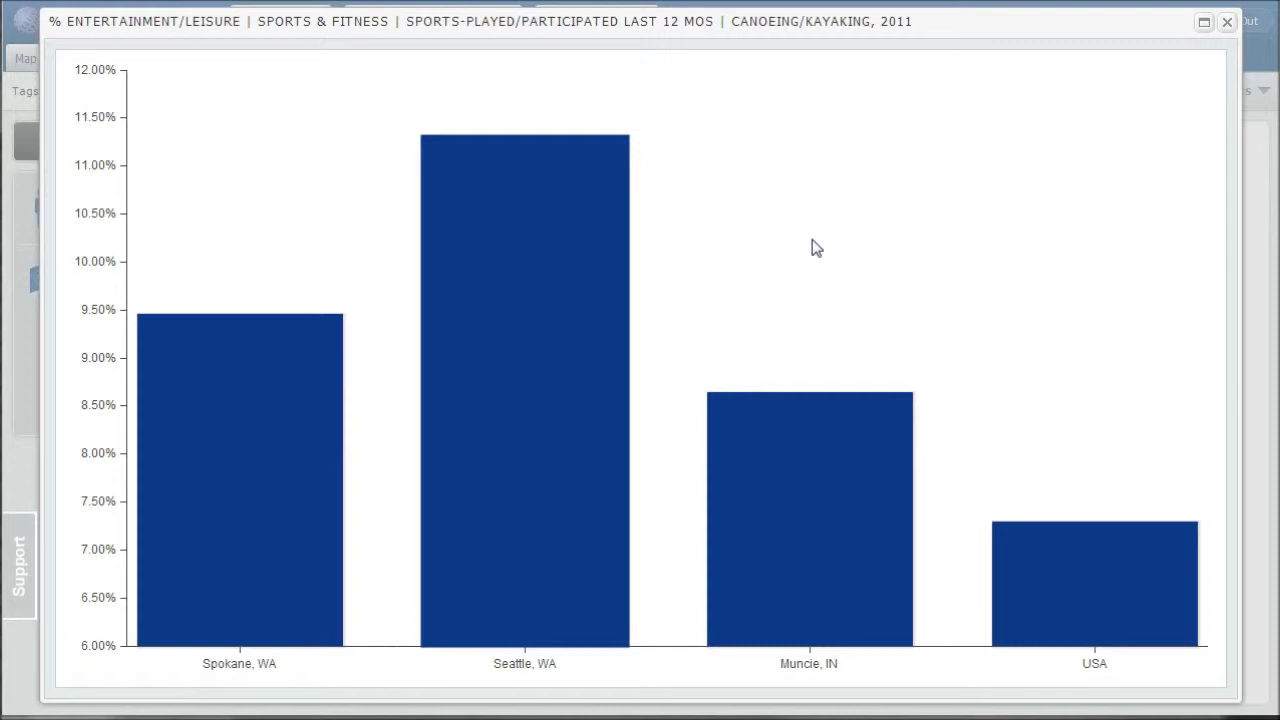
pyautogui.click(1224, 24)
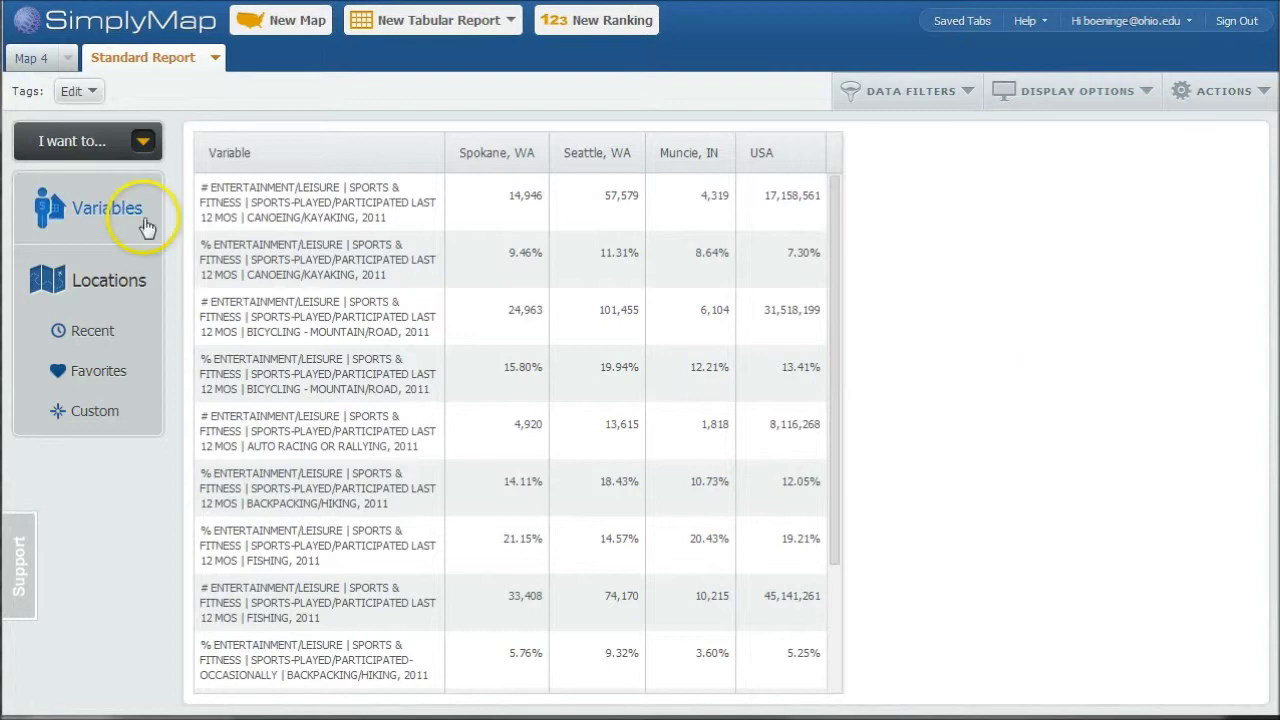
# Add Census Data's Household Inc., Average ($), 2013 from People and Households > Income > HH Income
pyautogui.click(97, 210)
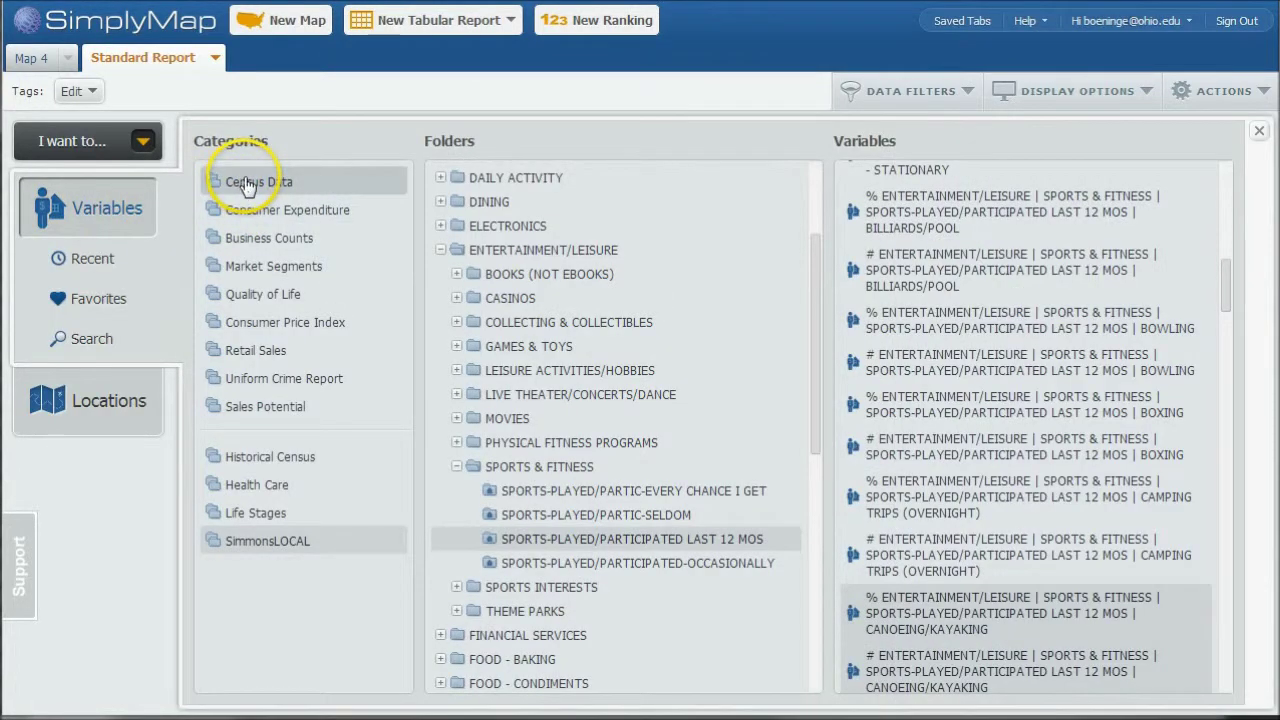
pyautogui.click(248, 185)
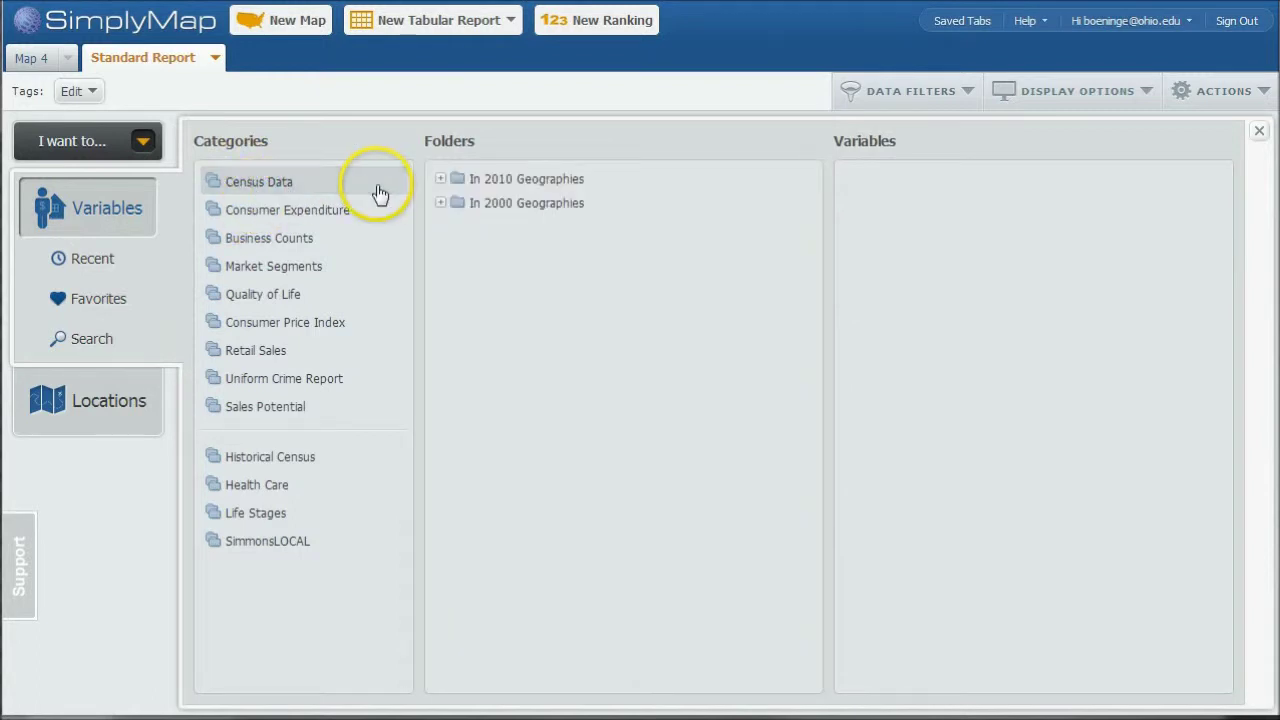
pyautogui.click(469, 182)
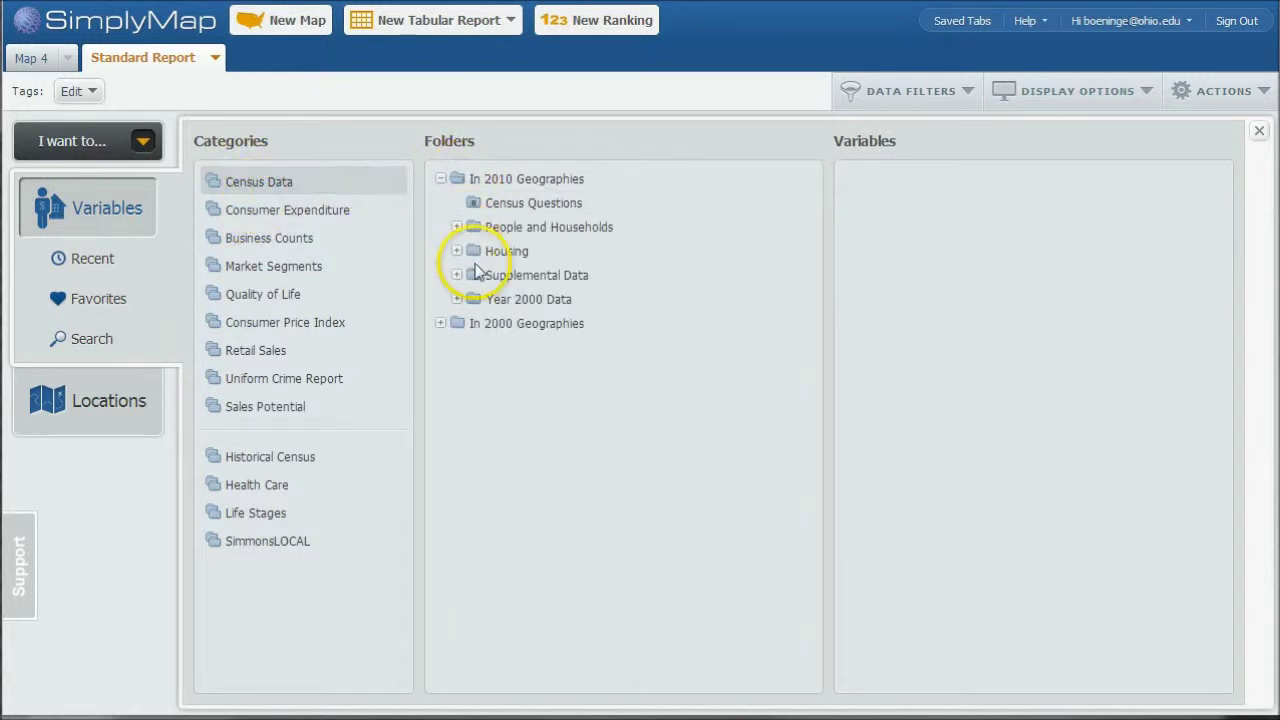
pyautogui.click(490, 232)
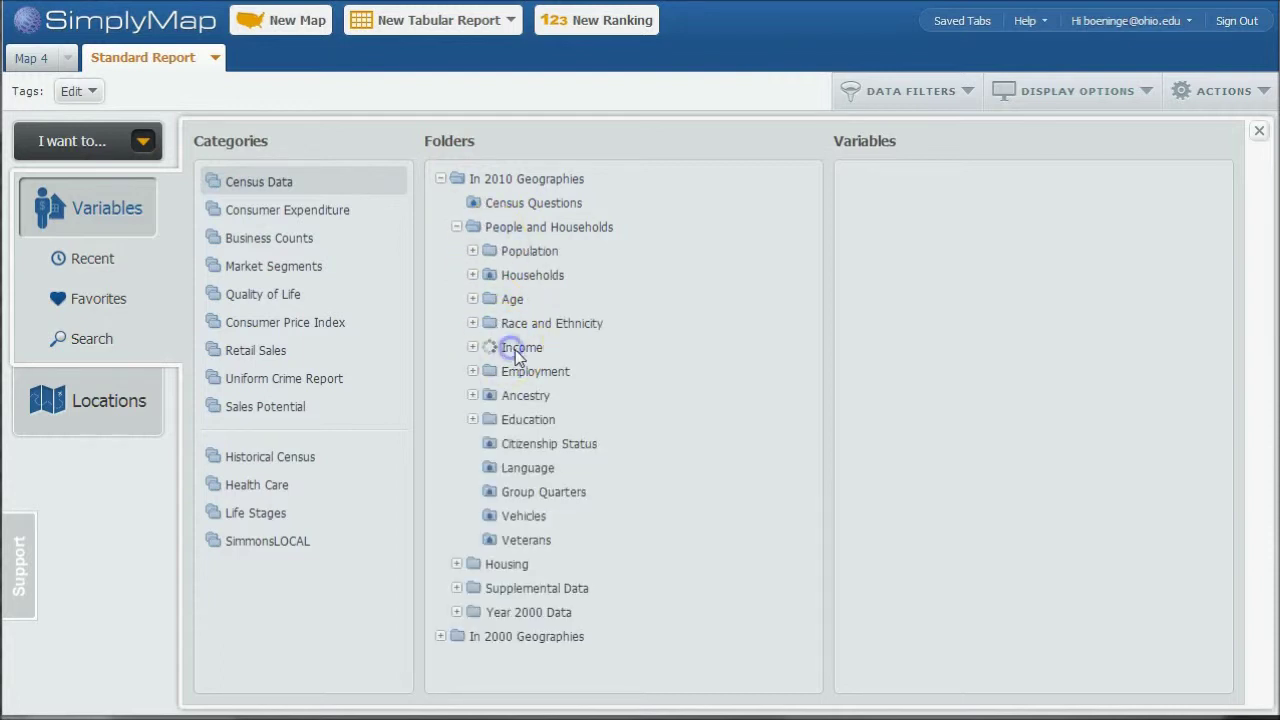
pyautogui.click(515, 347)
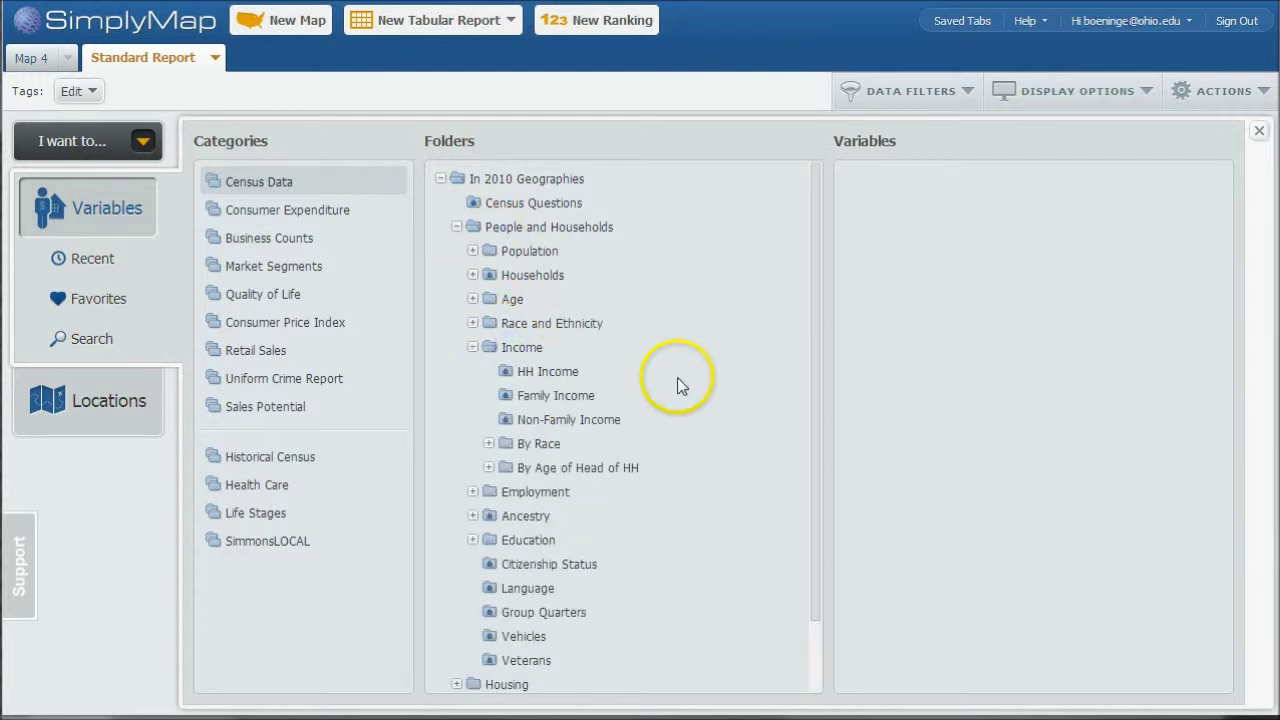
pyautogui.click(538, 372)
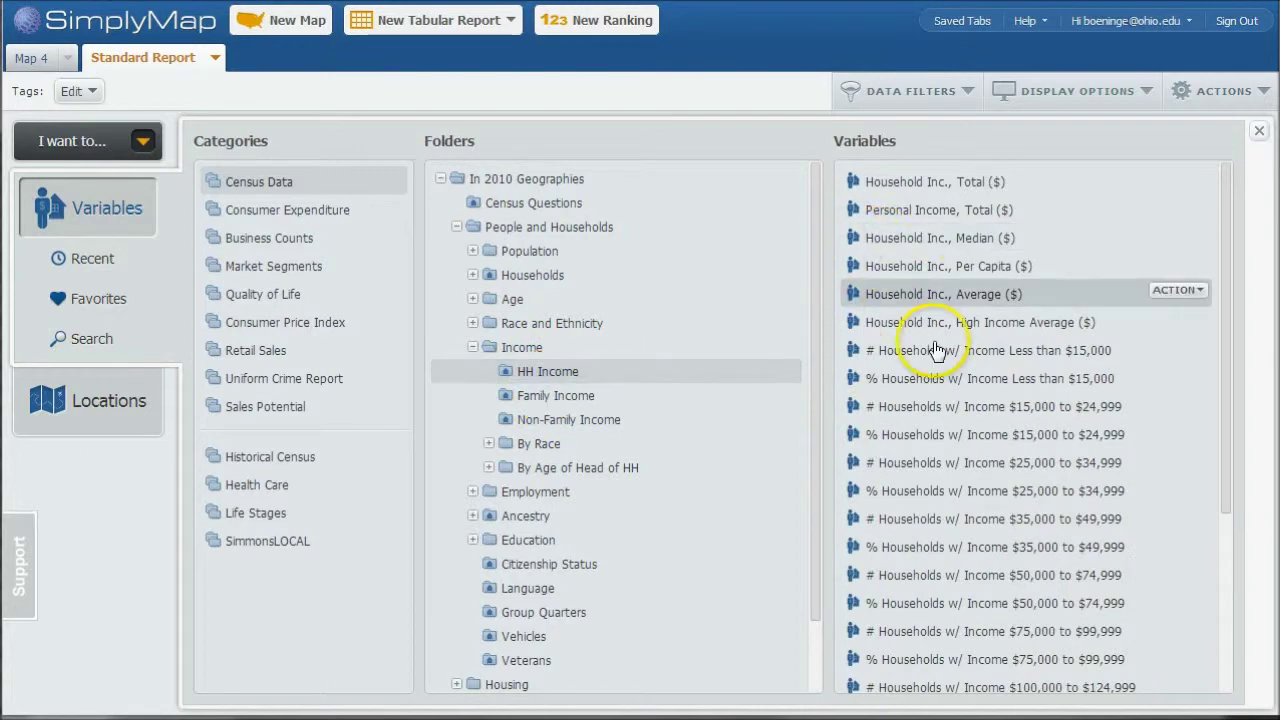
pyautogui.scroll(-2, 1003, 415)
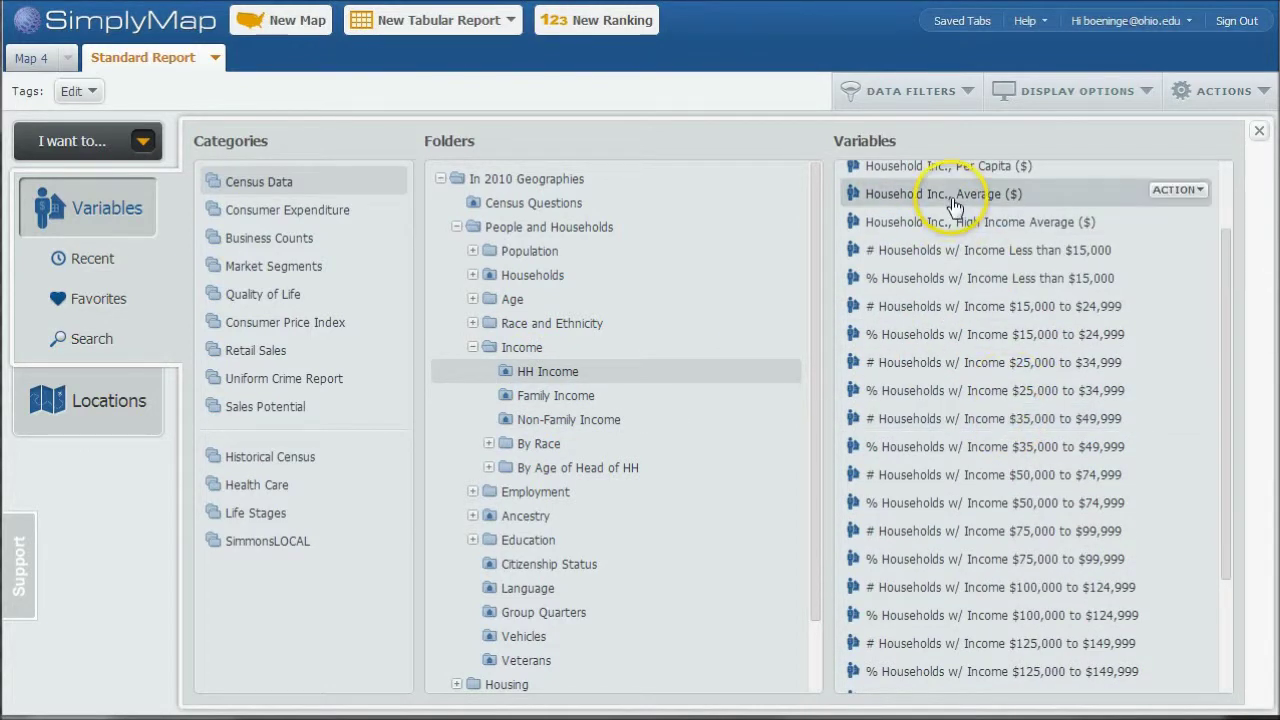
pyautogui.click(1177, 189)
pyautogui.click(1166, 224)
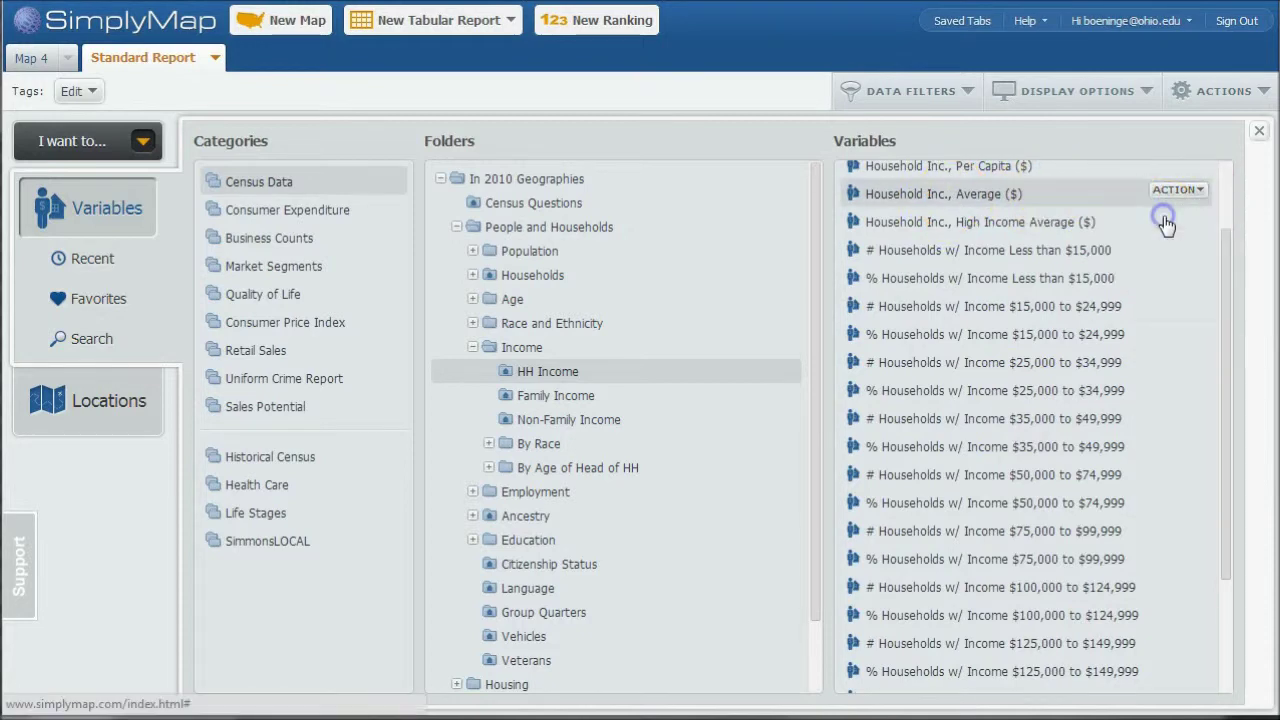
pyautogui.click(1259, 132)
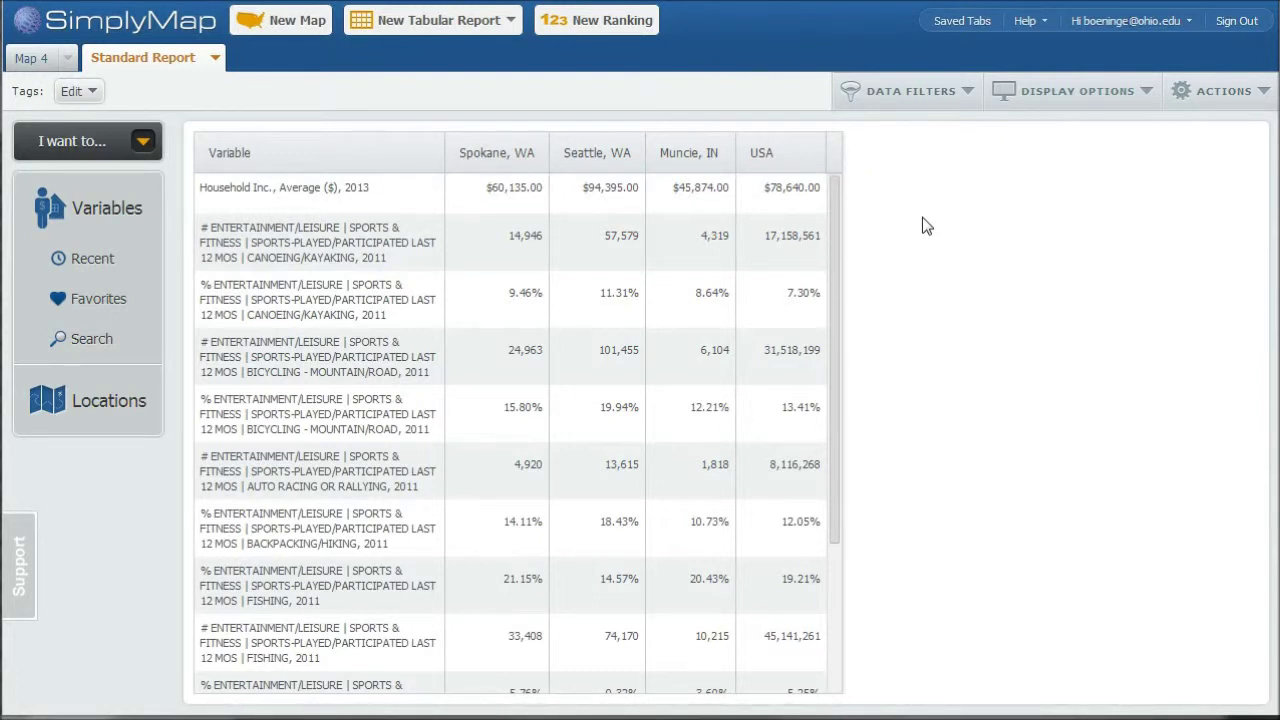
# Check the report's download format options without downloading, then show the location options
pyautogui.click(1236, 96)
pyautogui.moveTo(1188, 131)
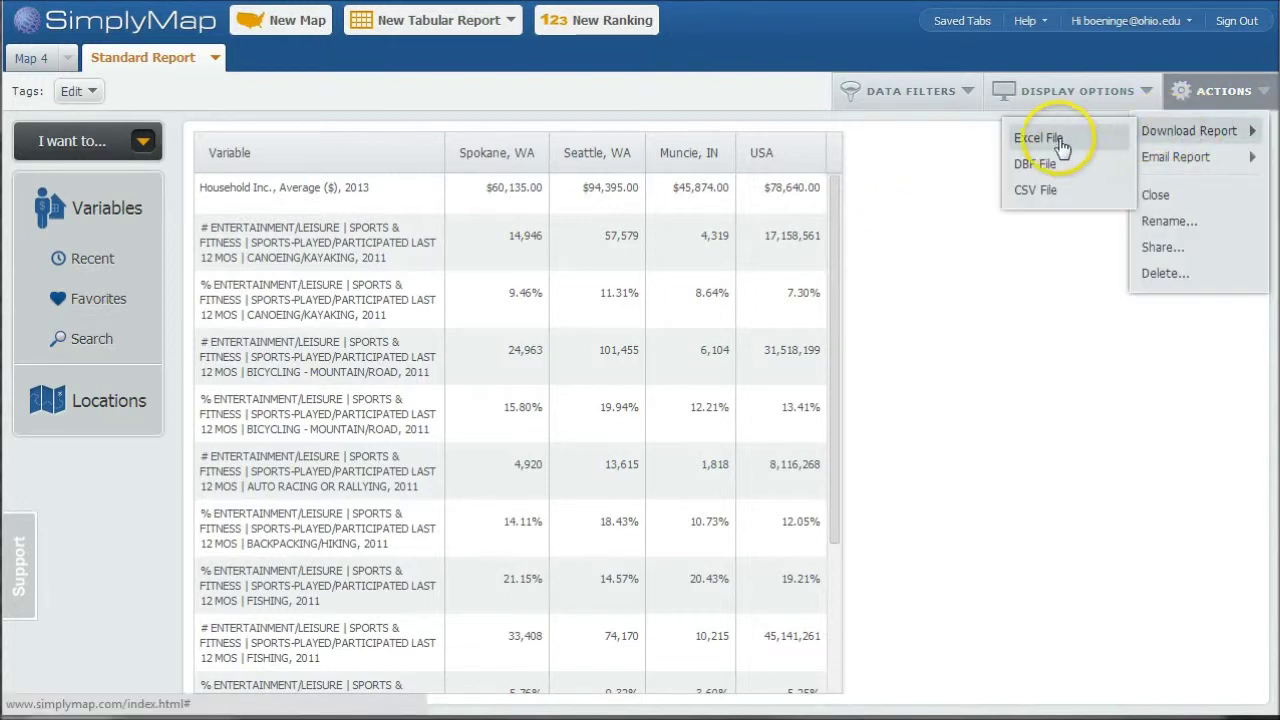
pyautogui.click(1000, 263)
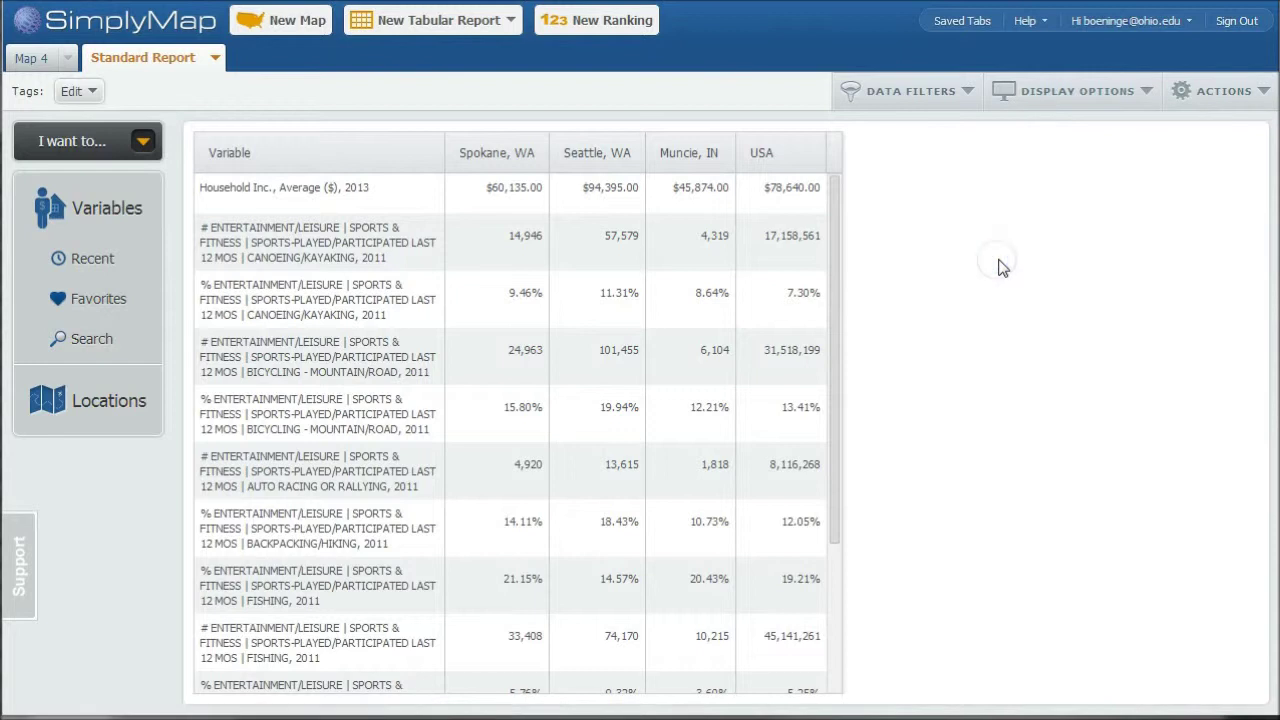
pyautogui.click(108, 400)
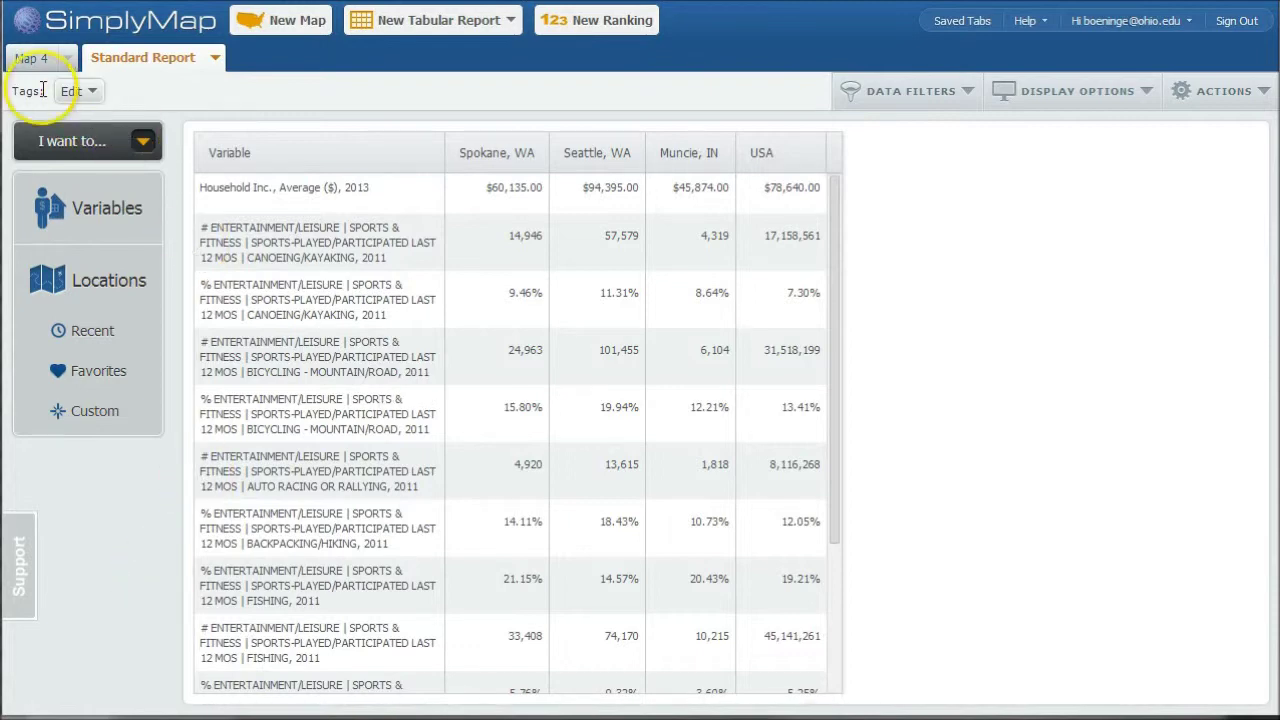
# Create a new blank map, Map 5
pyautogui.click(28, 62)
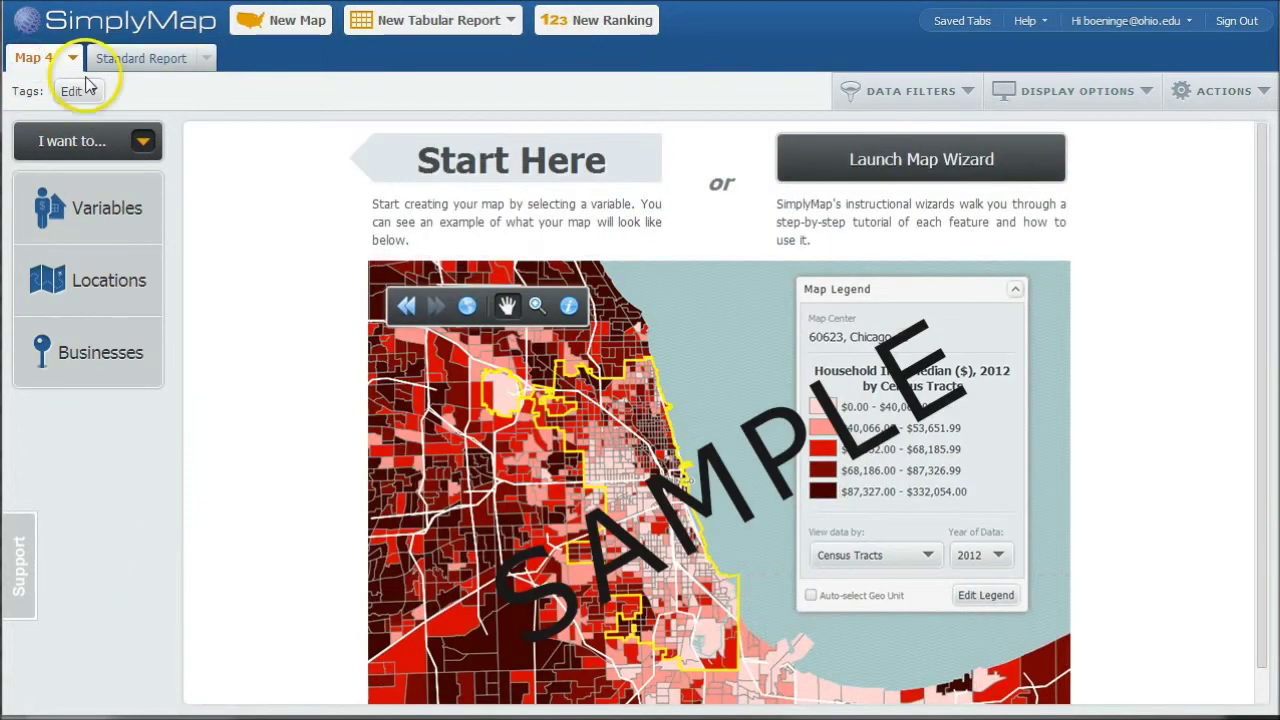
pyautogui.click(275, 28)
pyautogui.click(282, 60)
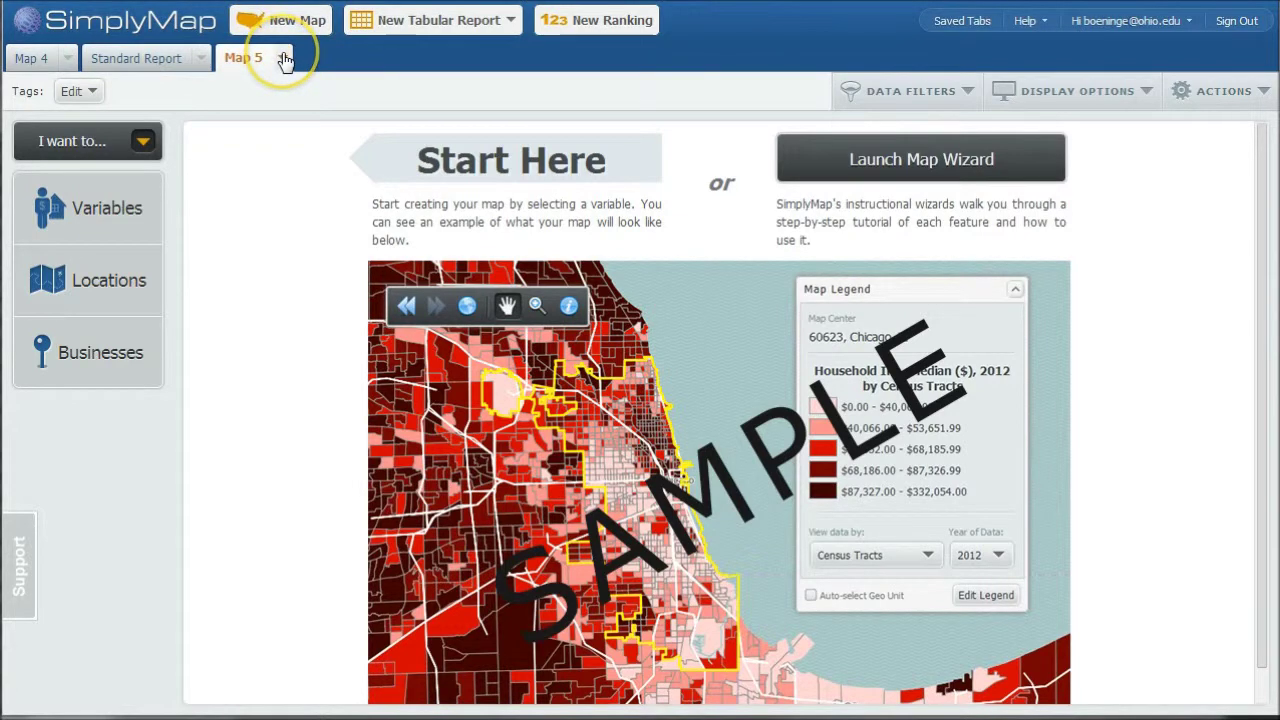
# Map the 2011 % backpacking/hiking participation variable from the recently used variables
pyautogui.click(85, 210)
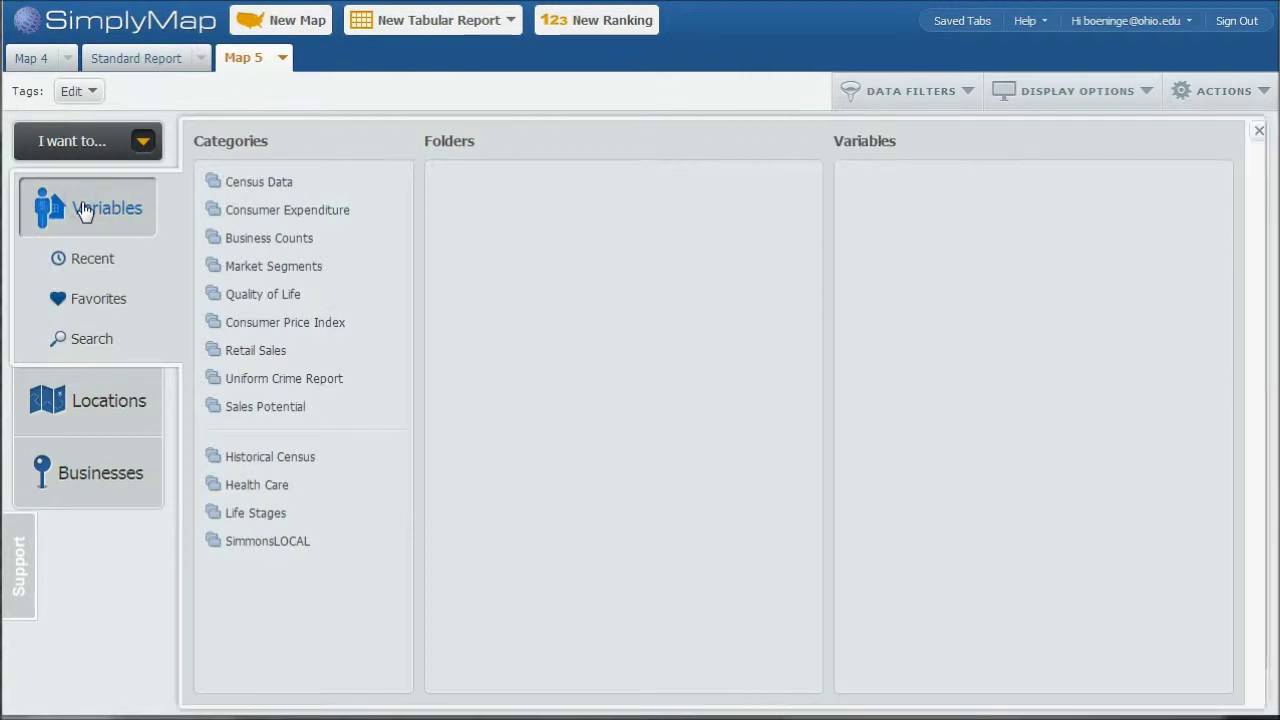
pyautogui.click(87, 262)
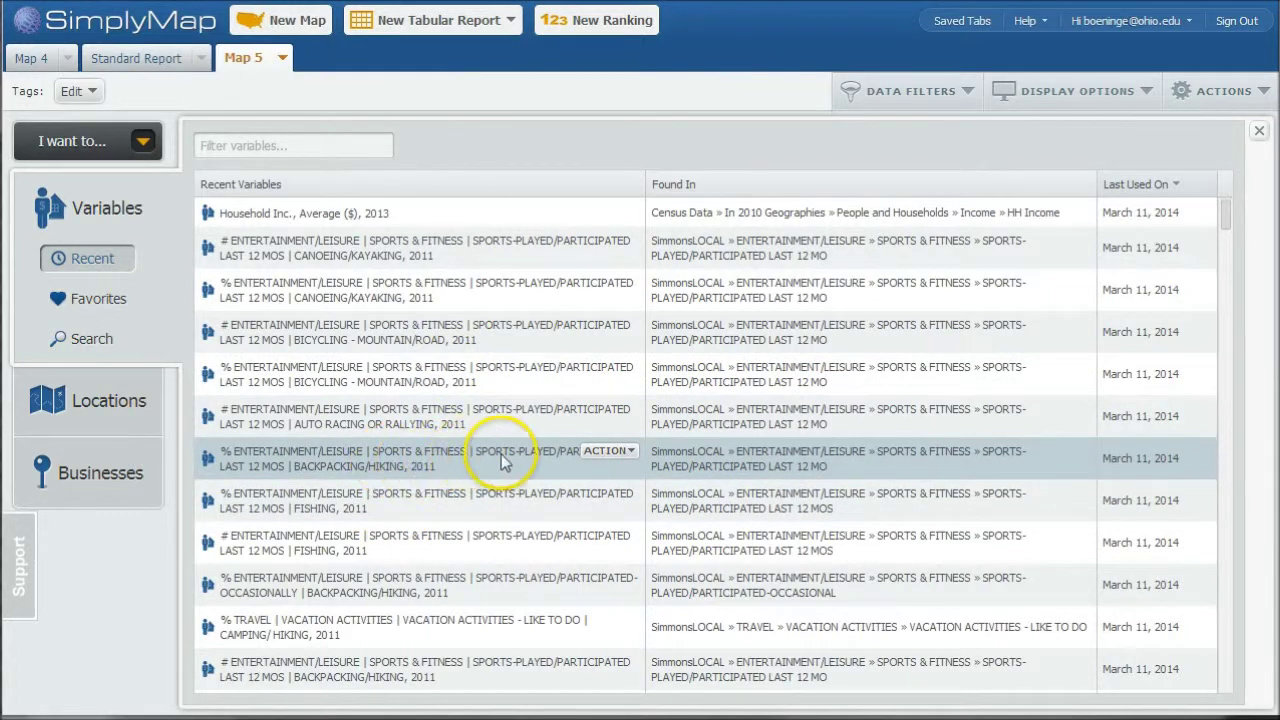
pyautogui.click(607, 451)
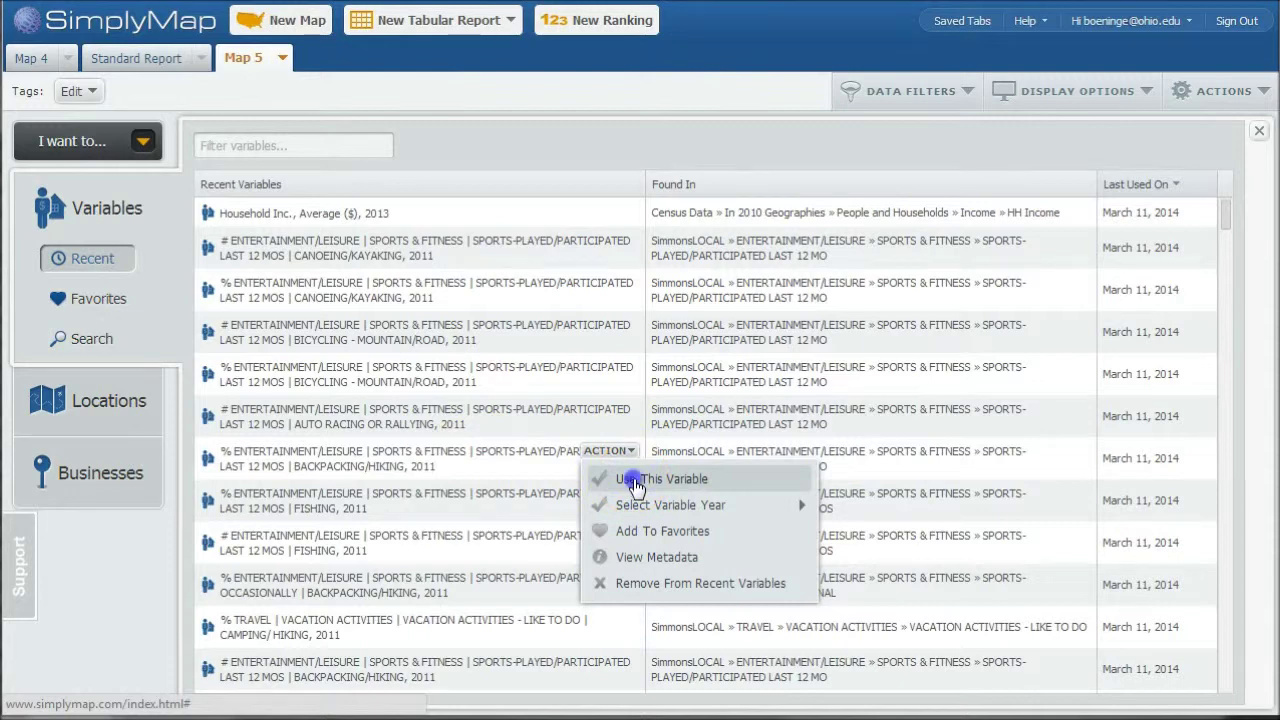
pyautogui.click(635, 481)
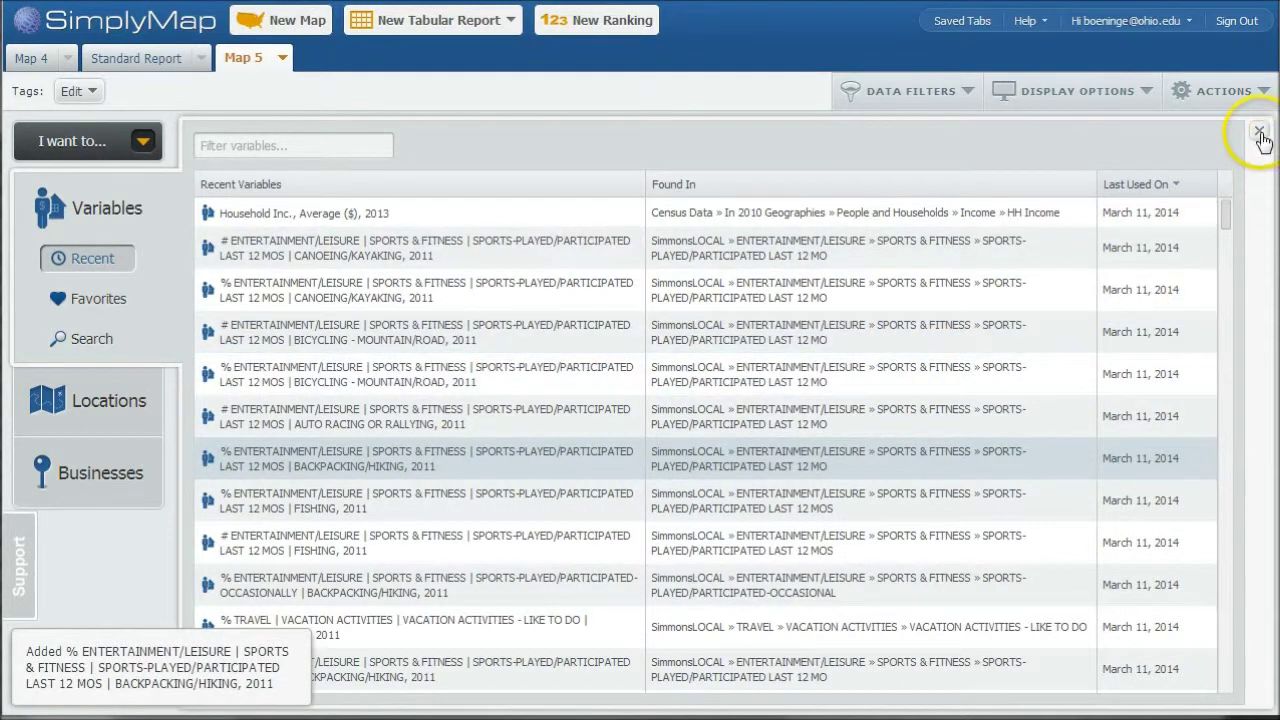
pyautogui.click(1260, 134)
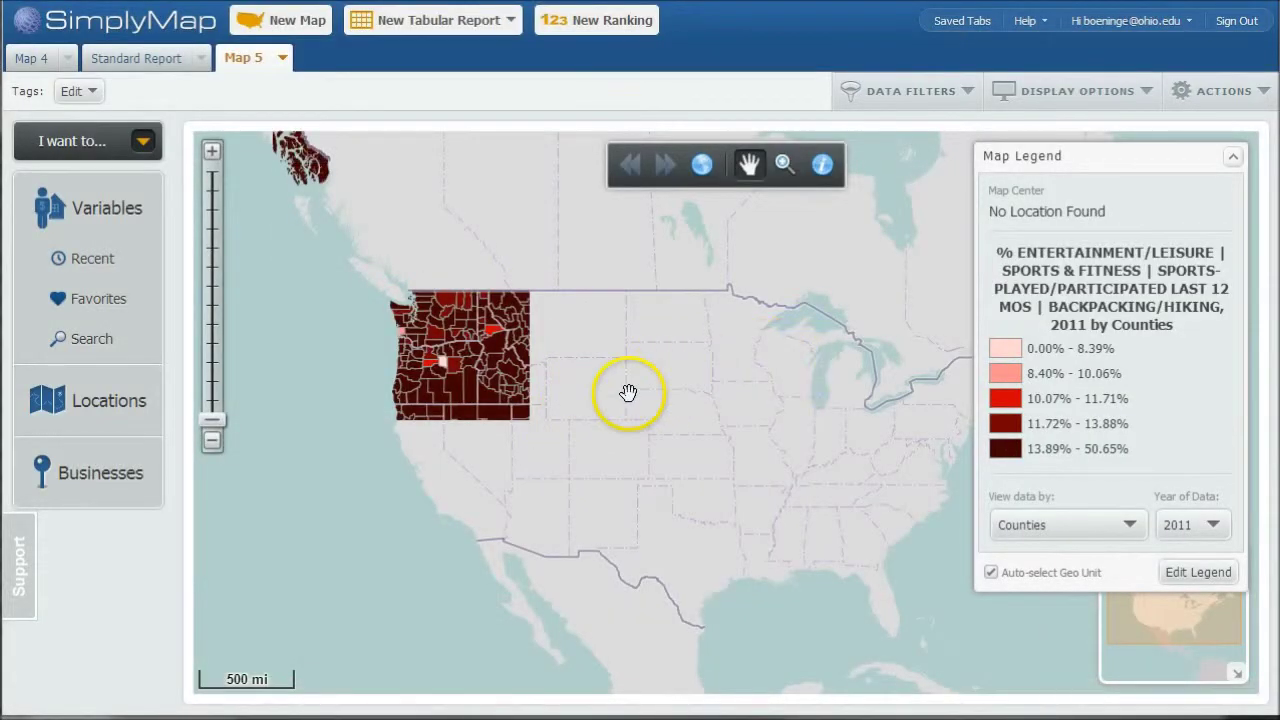
# Set the map location to Spokane, WA, found by city in Washington state
pyautogui.click(80, 410)
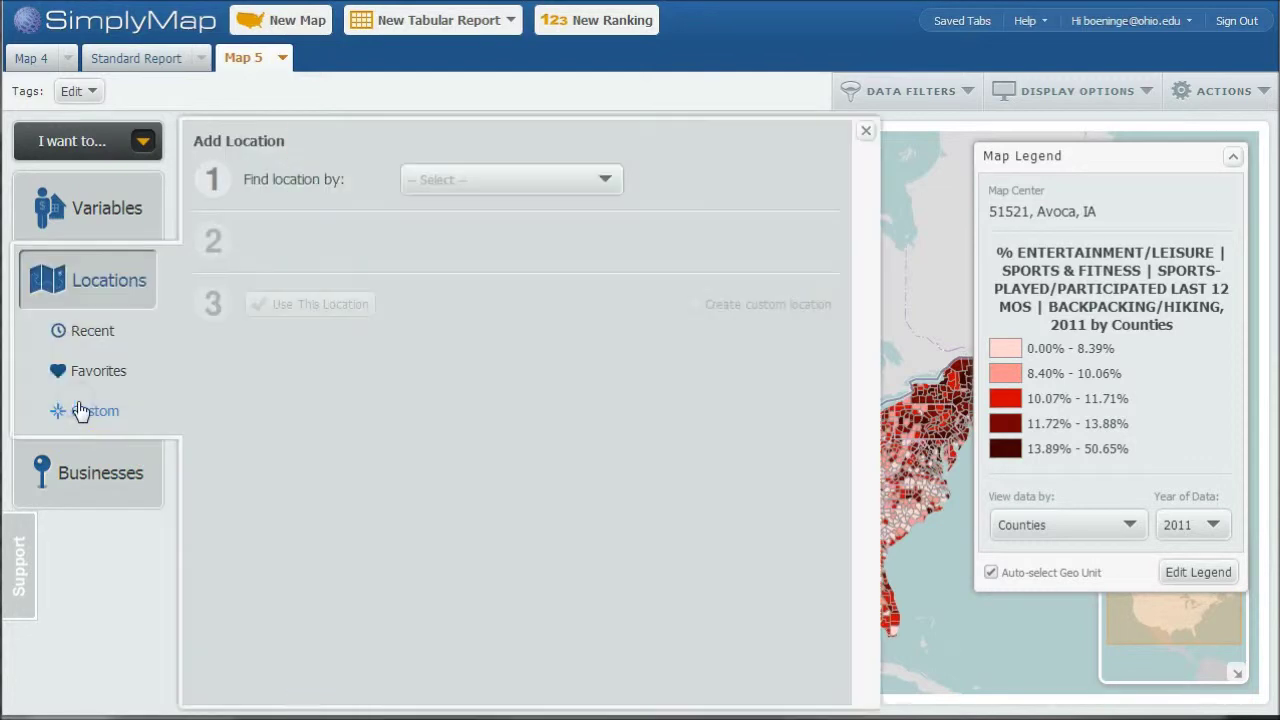
pyautogui.click(603, 182)
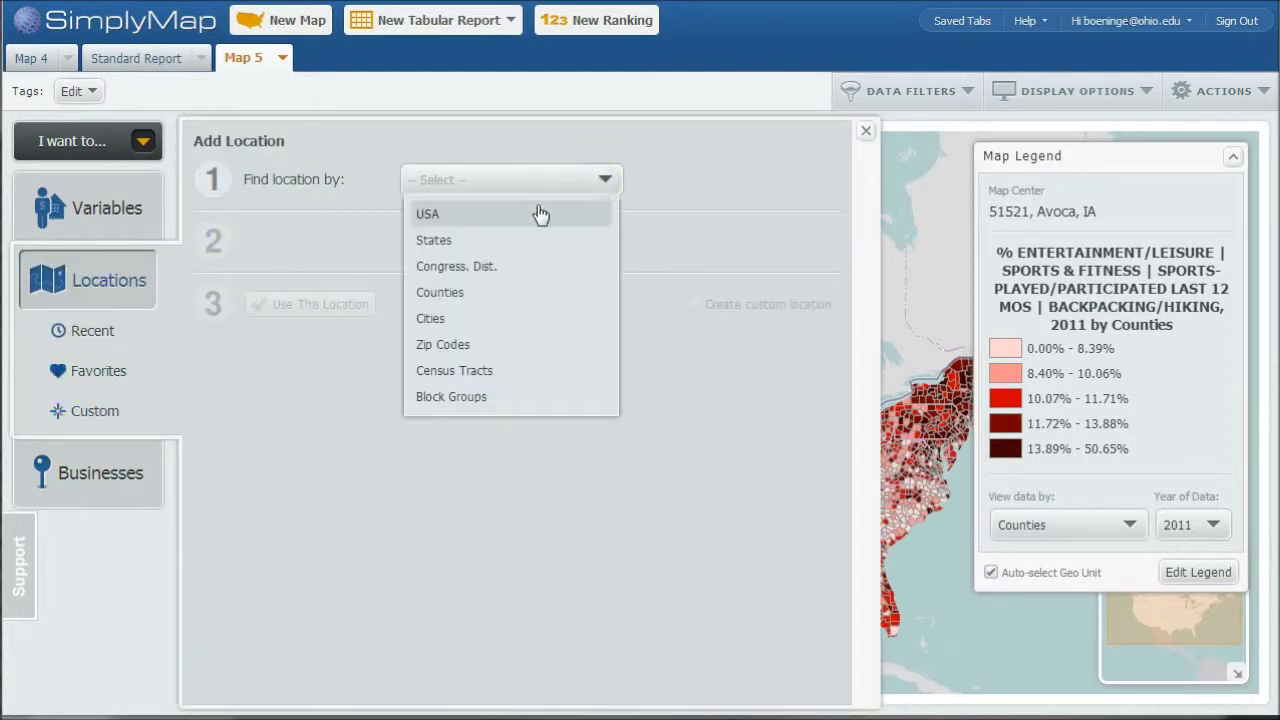
pyautogui.click(429, 316)
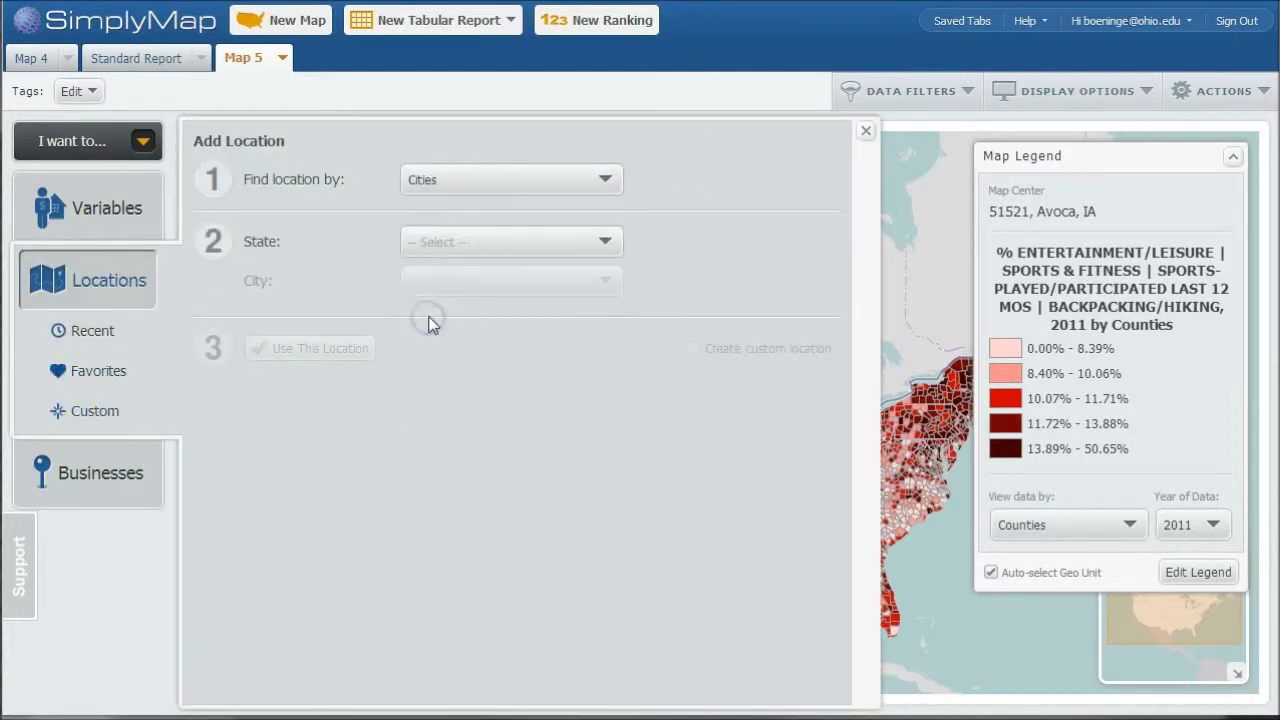
pyautogui.click(608, 243)
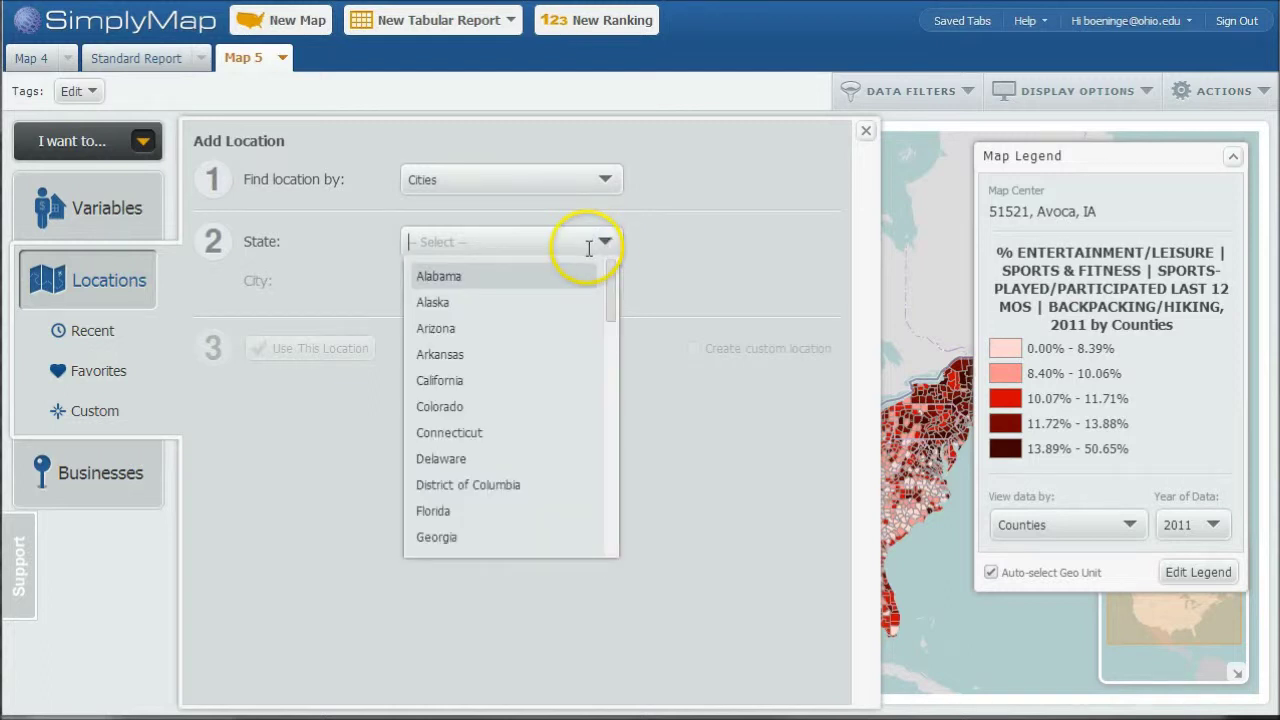
pyautogui.write('wa')
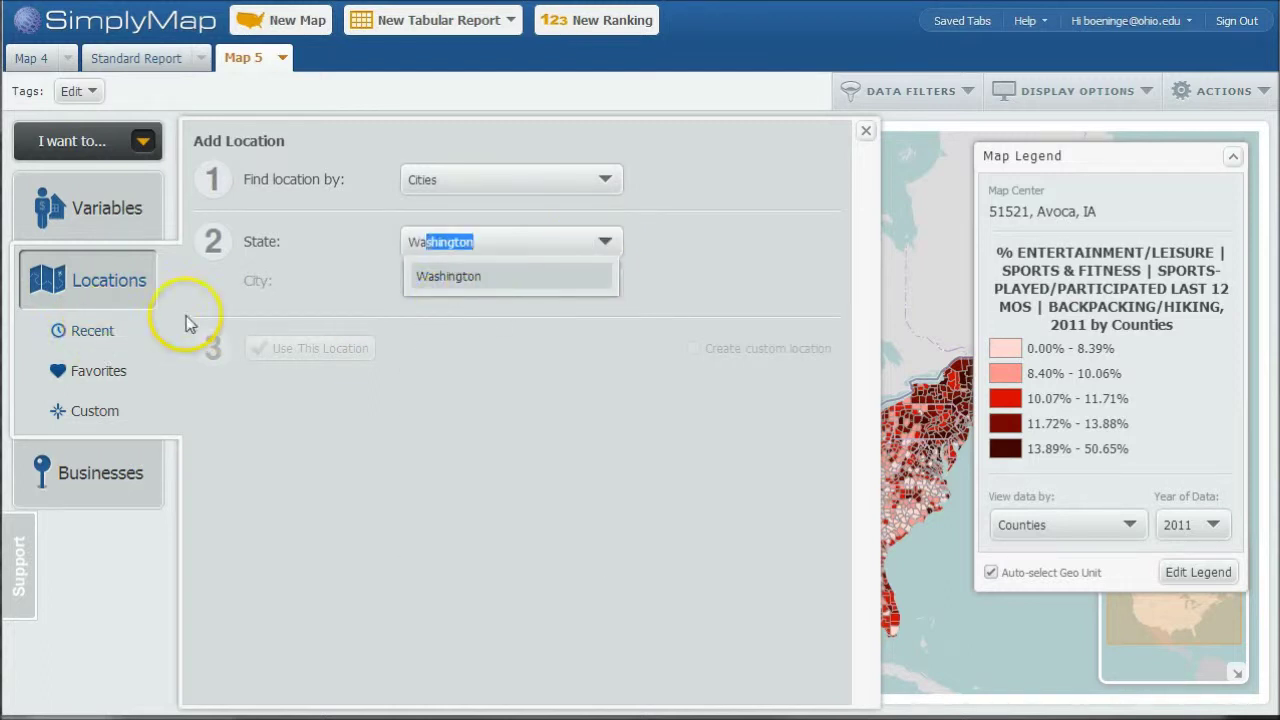
pyautogui.click(87, 336)
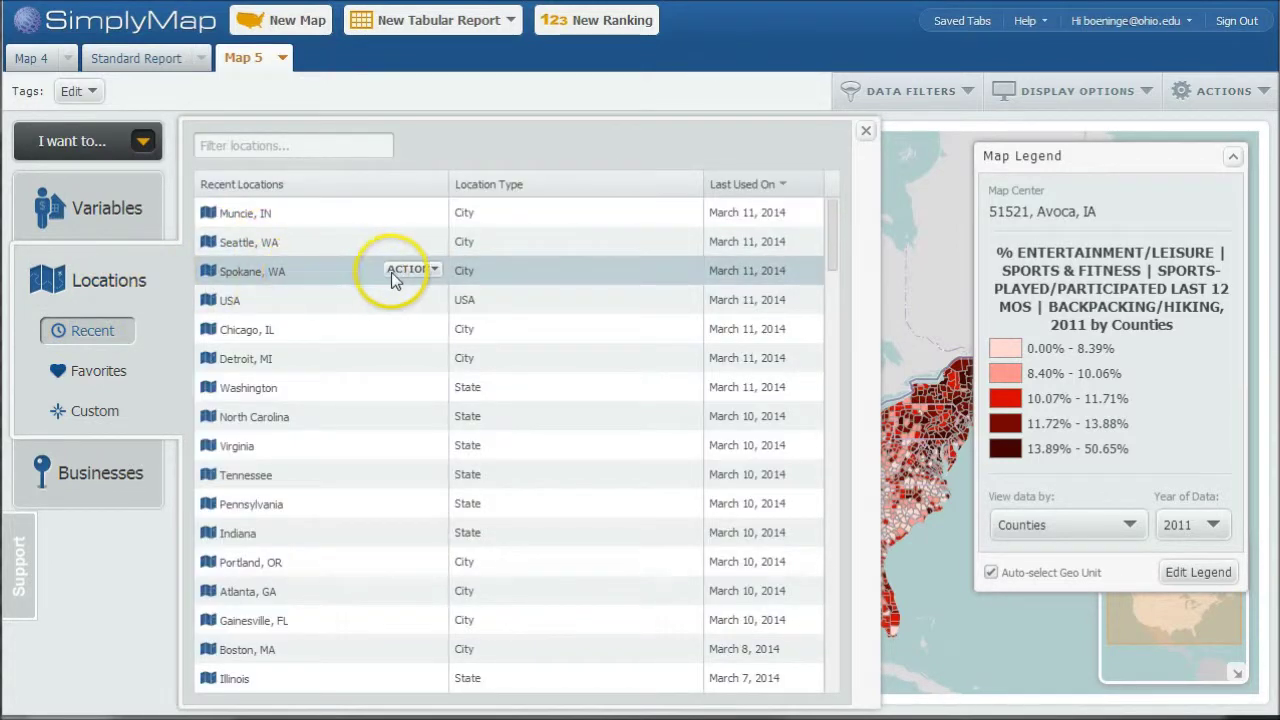
pyautogui.click(410, 269)
pyautogui.click(432, 298)
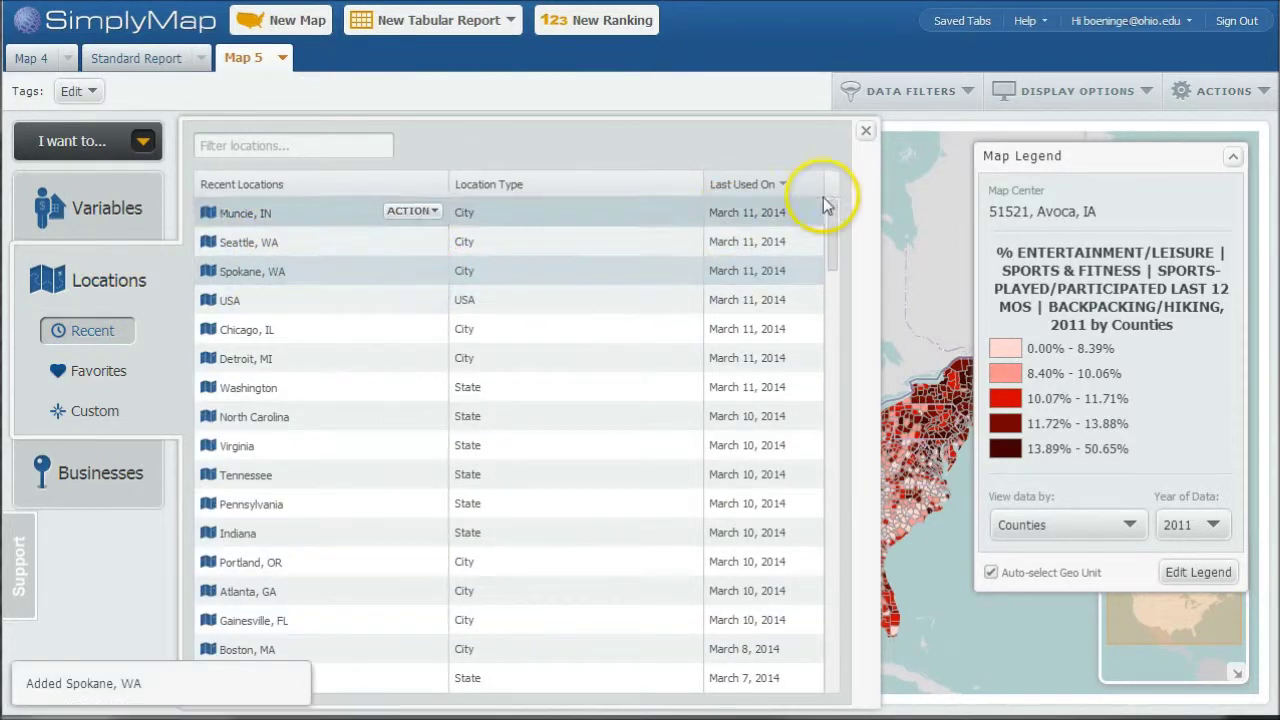
pyautogui.click(866, 133)
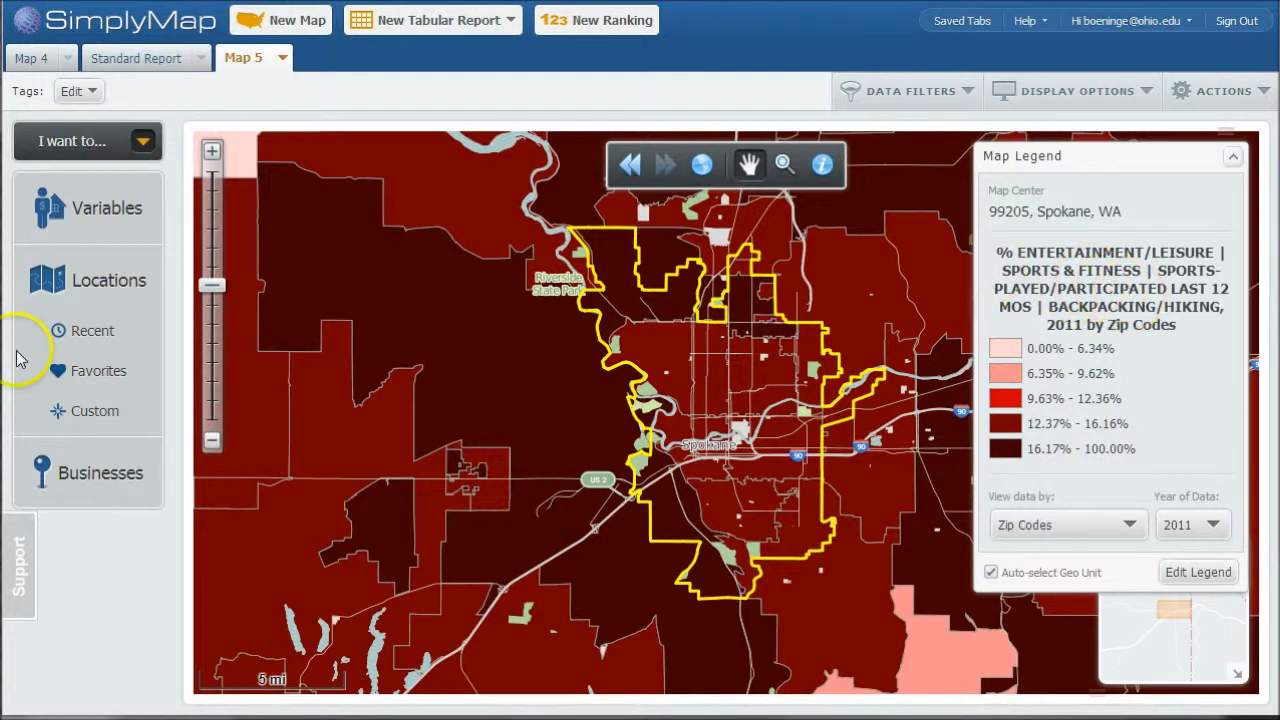
# Switch the mapped variable to 2011 % backpacking/hiking 'every chance I get'
pyautogui.click(90, 210)
pyautogui.click(84, 259)
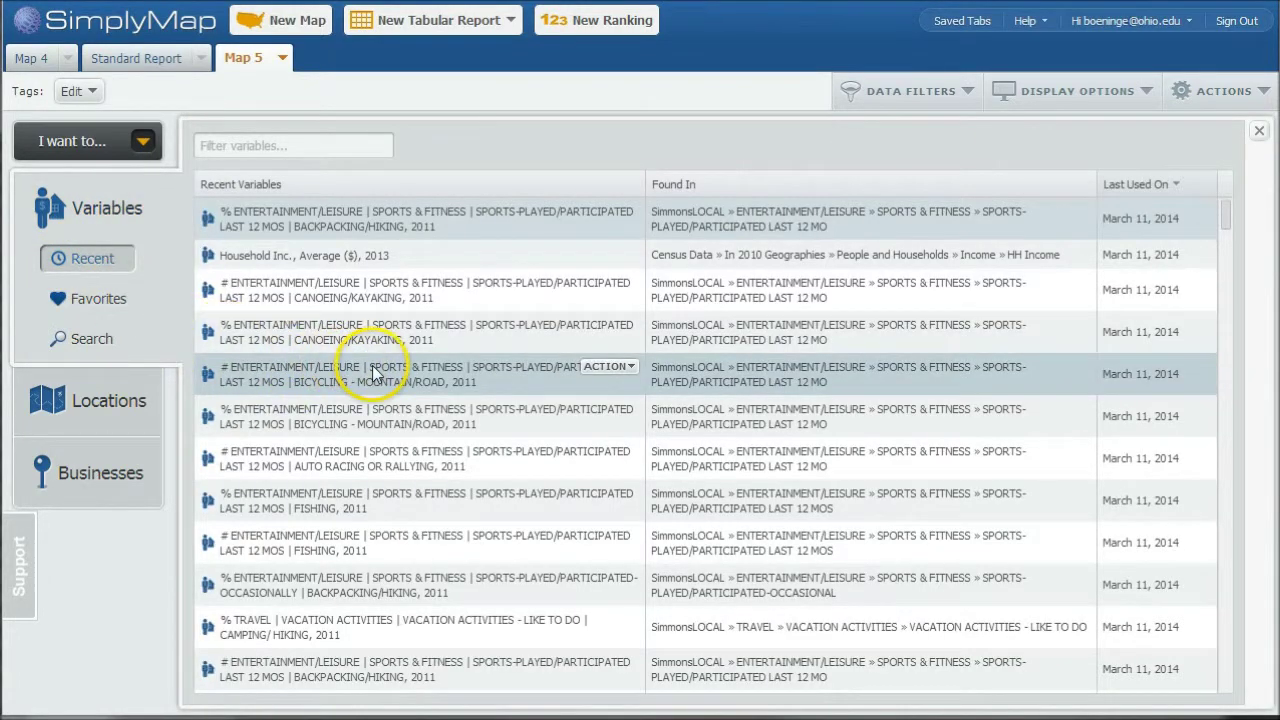
pyautogui.scroll(-1, 408, 475)
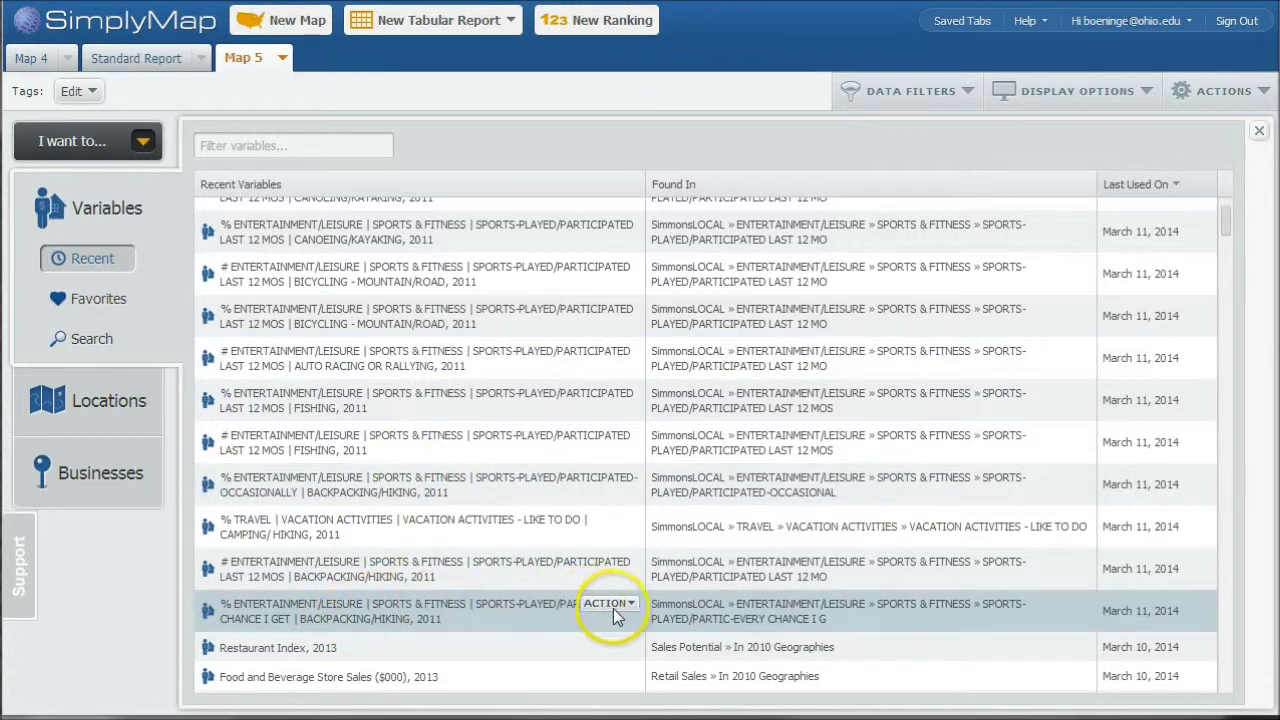
pyautogui.click(617, 606)
pyautogui.click(600, 472)
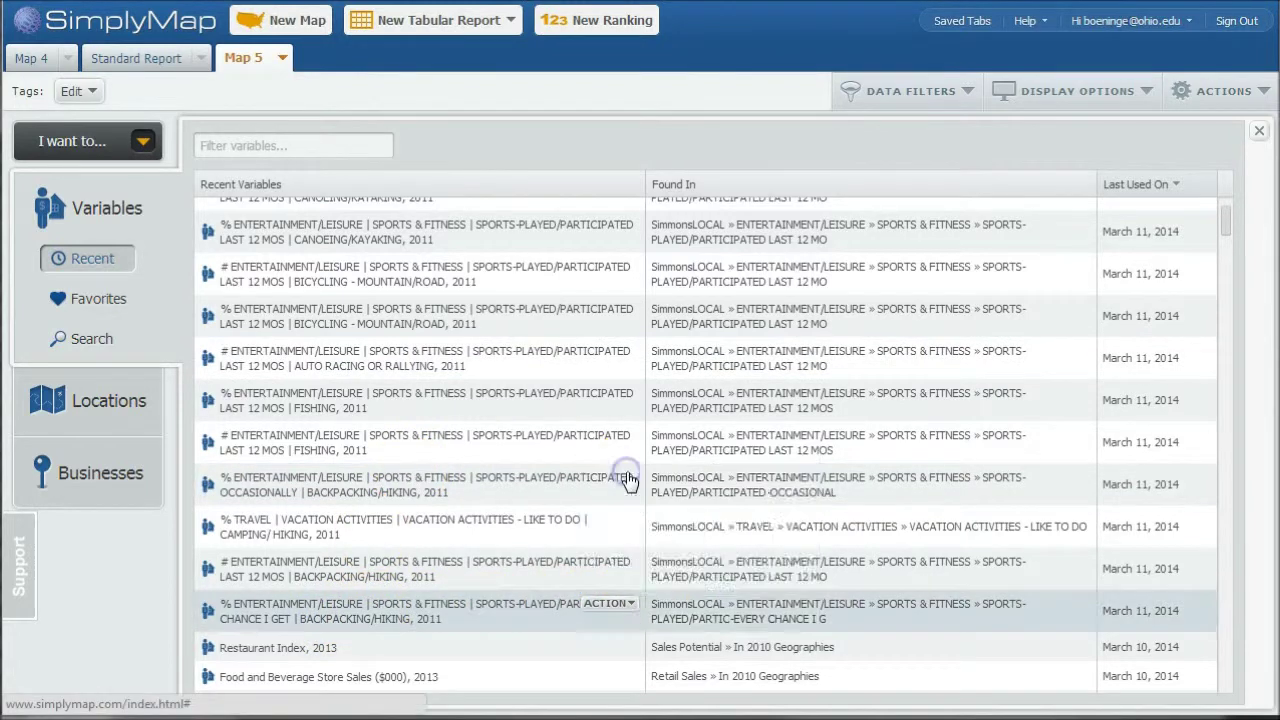
pyautogui.click(610, 477)
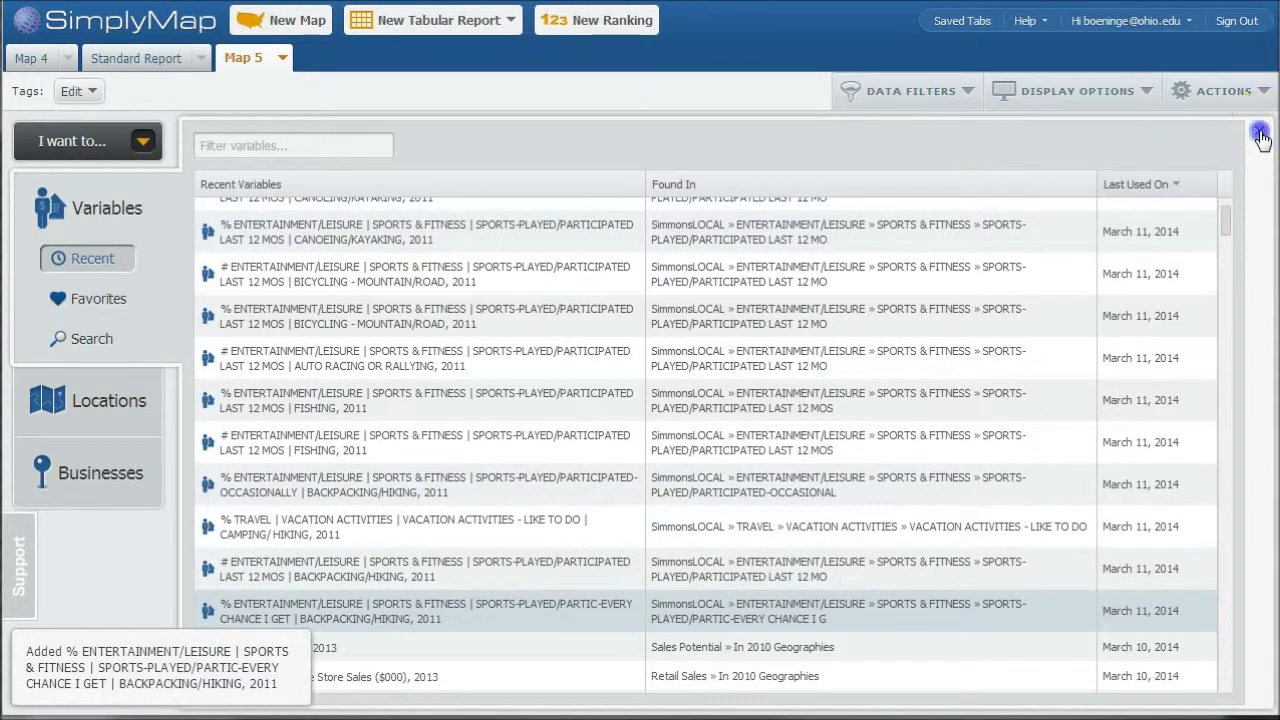
pyautogui.click(1259, 134)
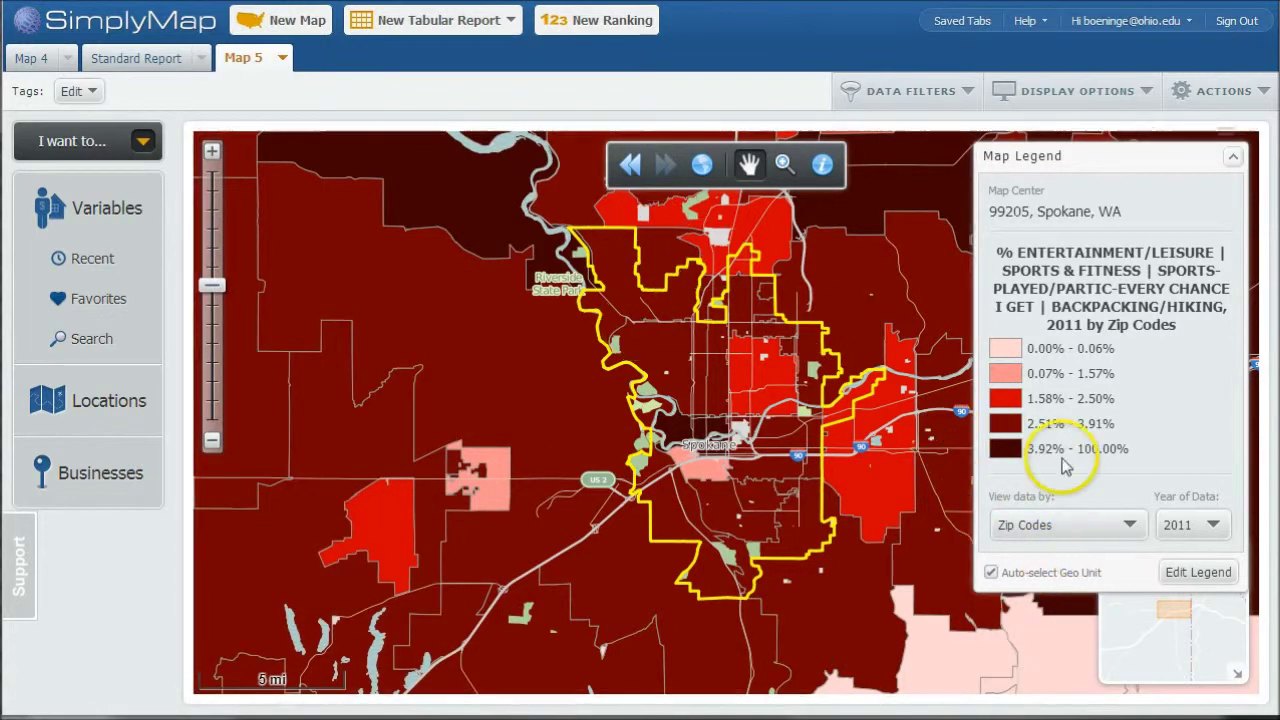
# Zoom in twice on central Spokane so the hiking data shades by census tracts
pyautogui.click(212, 152)
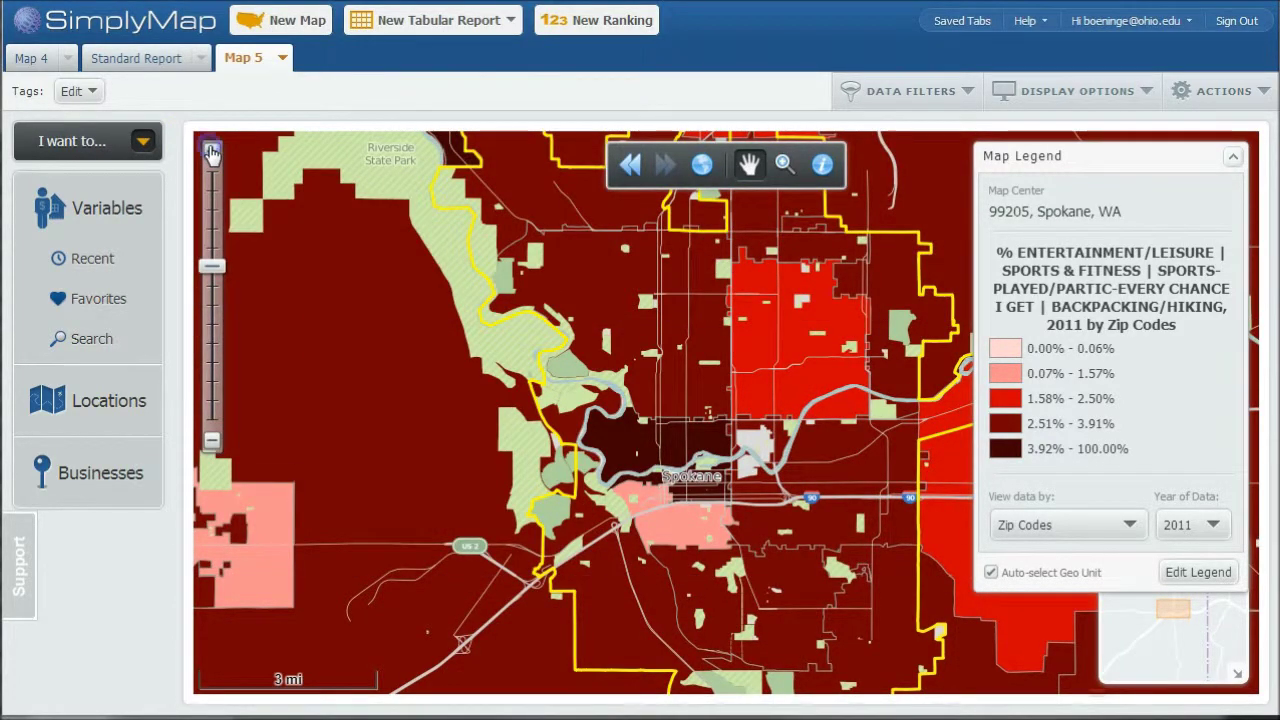
pyautogui.click(212, 152)
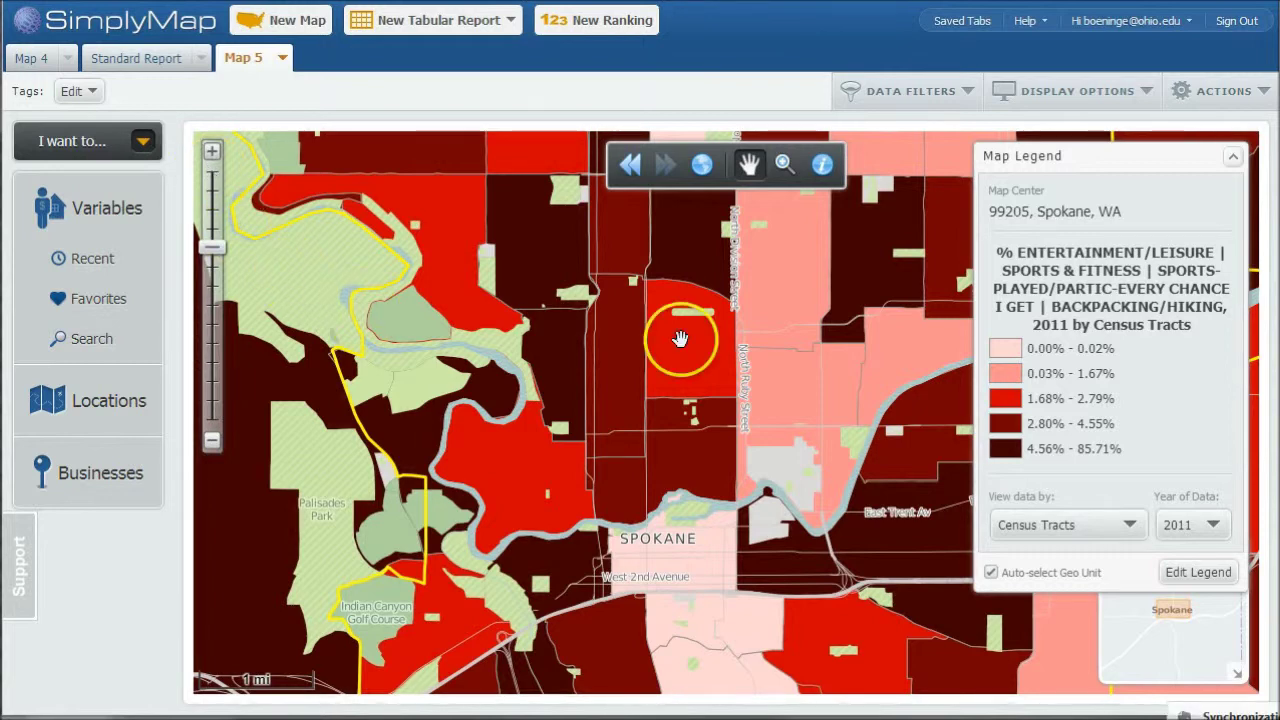
pyautogui.click(1255, 90)
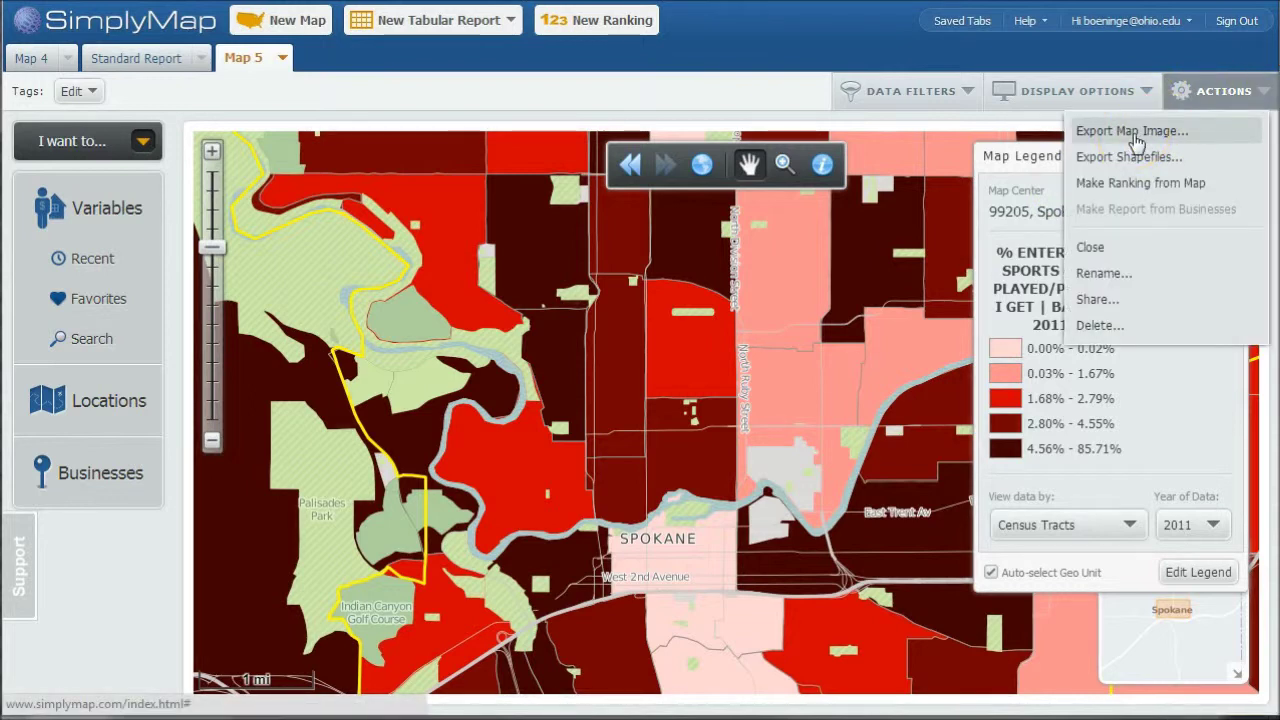
pyautogui.click(697, 84)
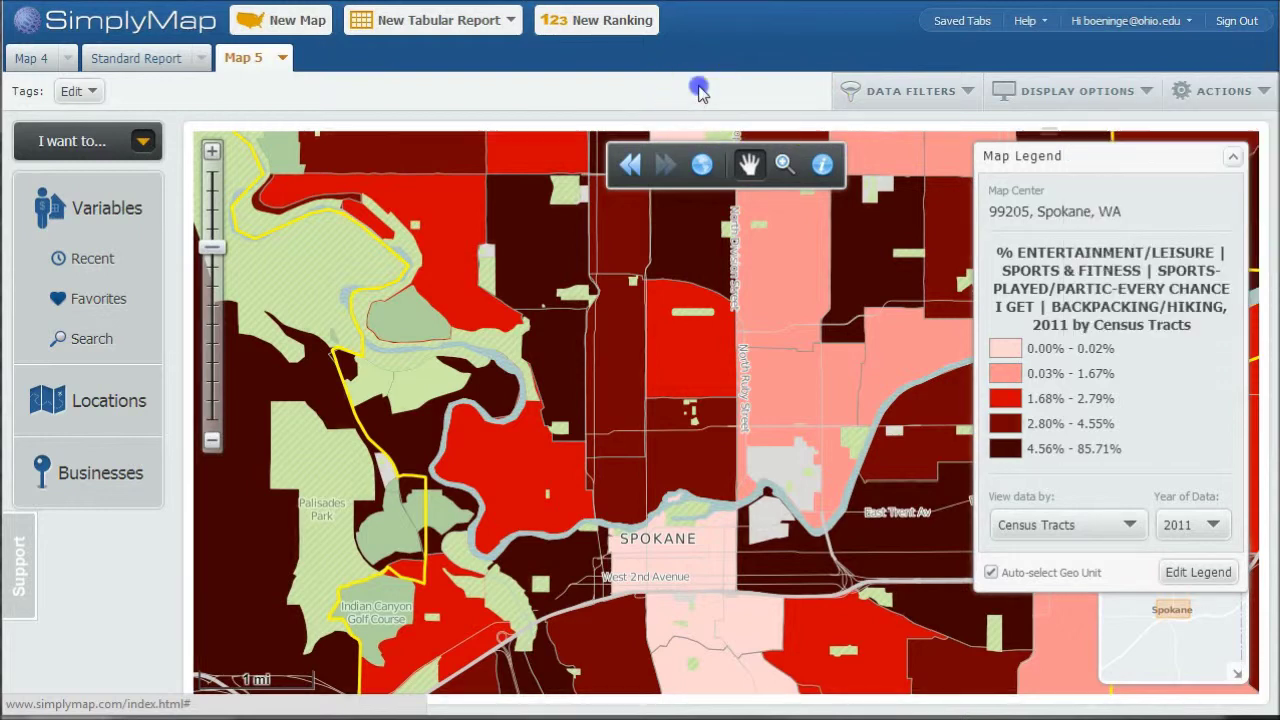
pyautogui.click(1185, 580)
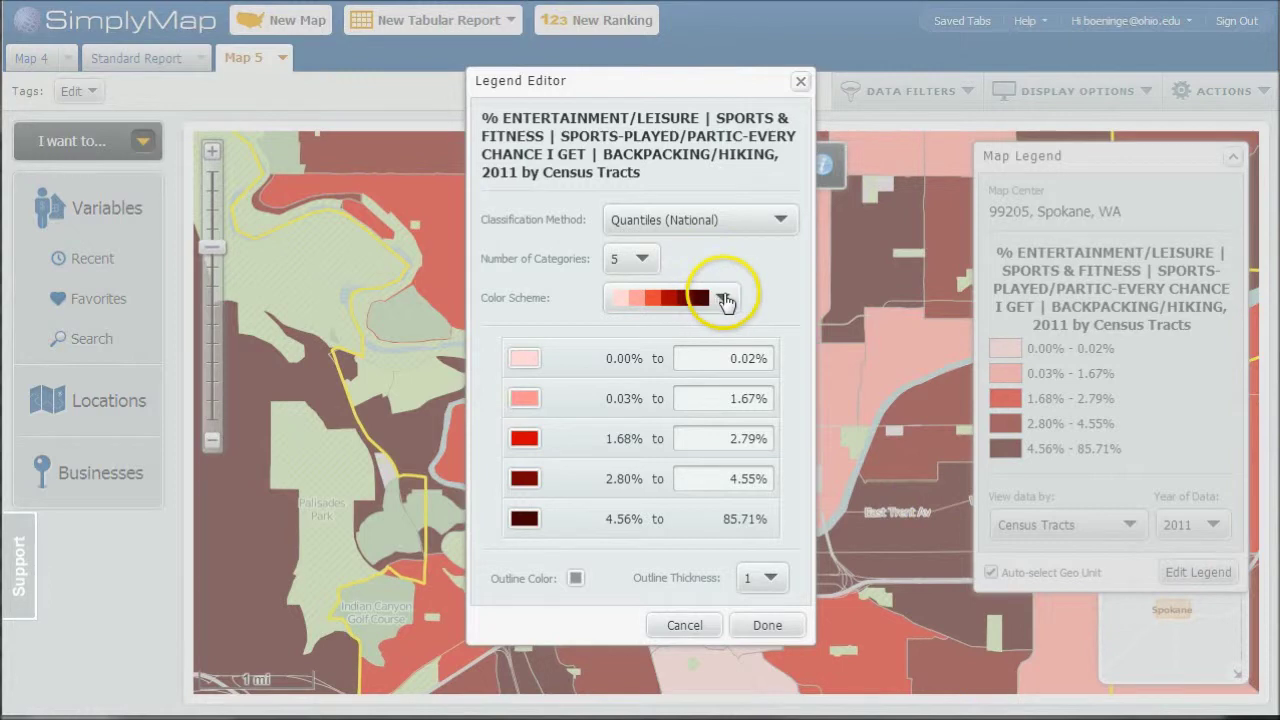
pyautogui.click(724, 300)
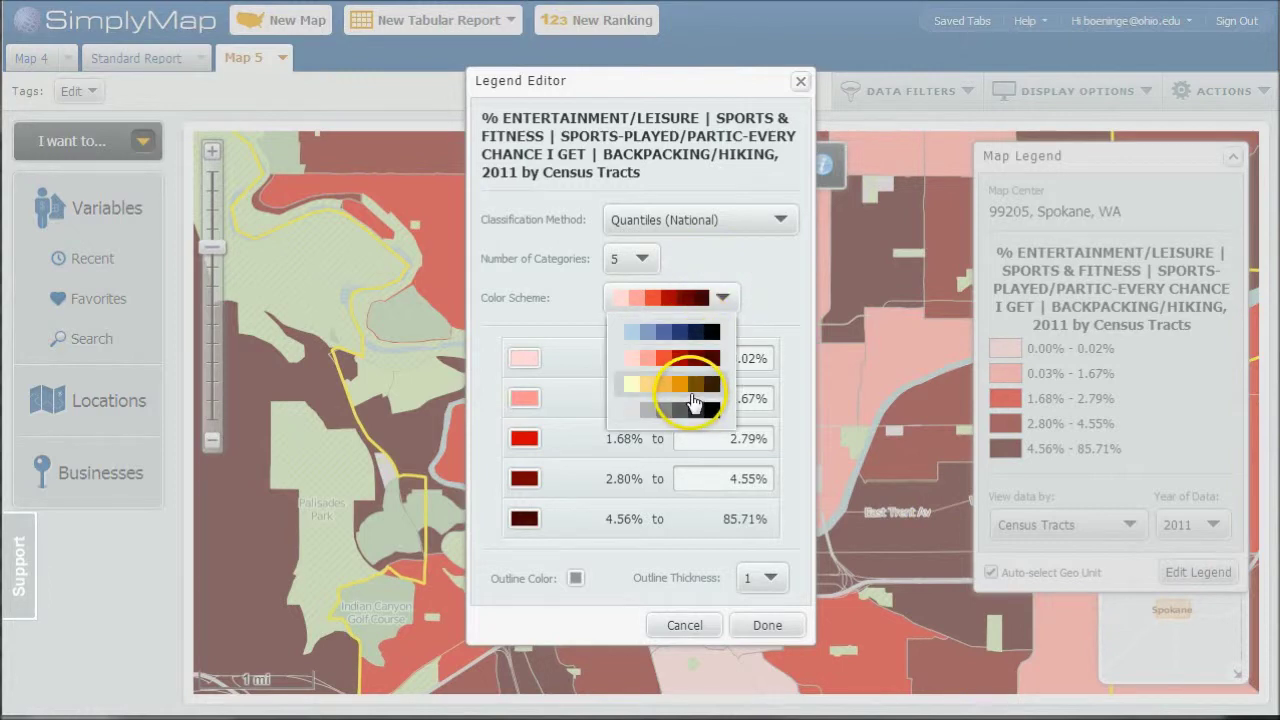
pyautogui.click(750, 274)
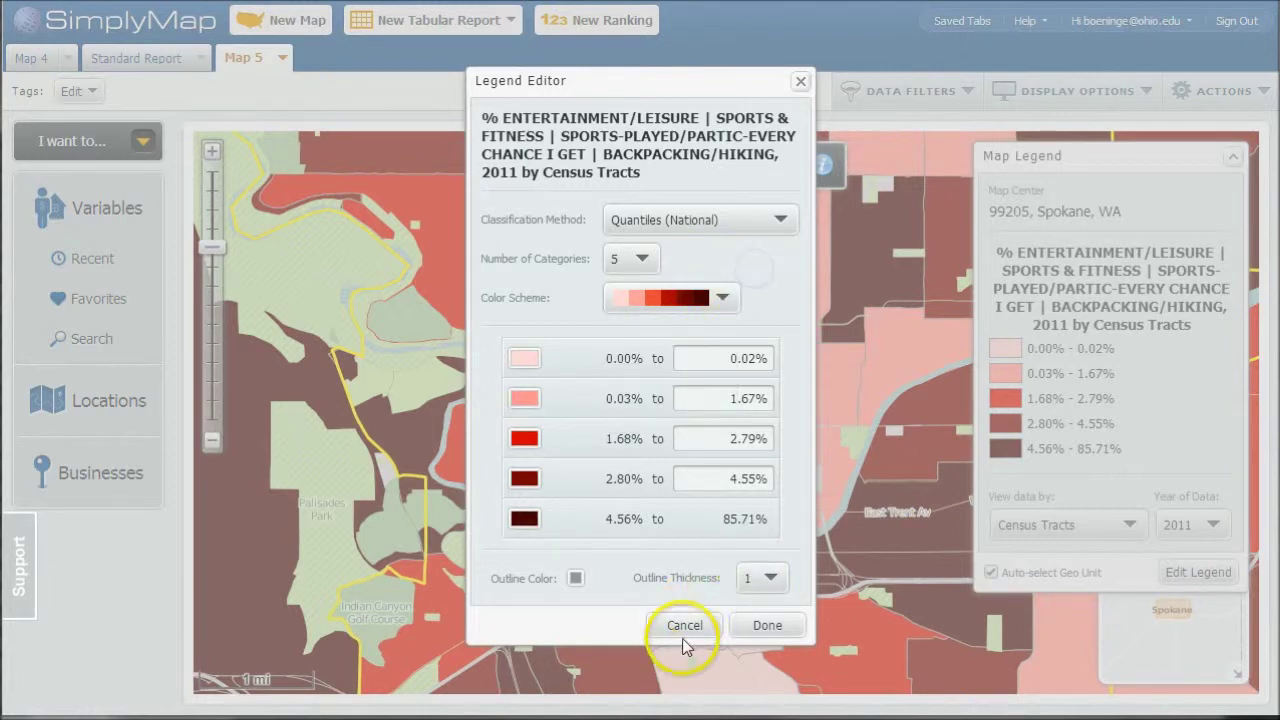
pyautogui.click(765, 625)
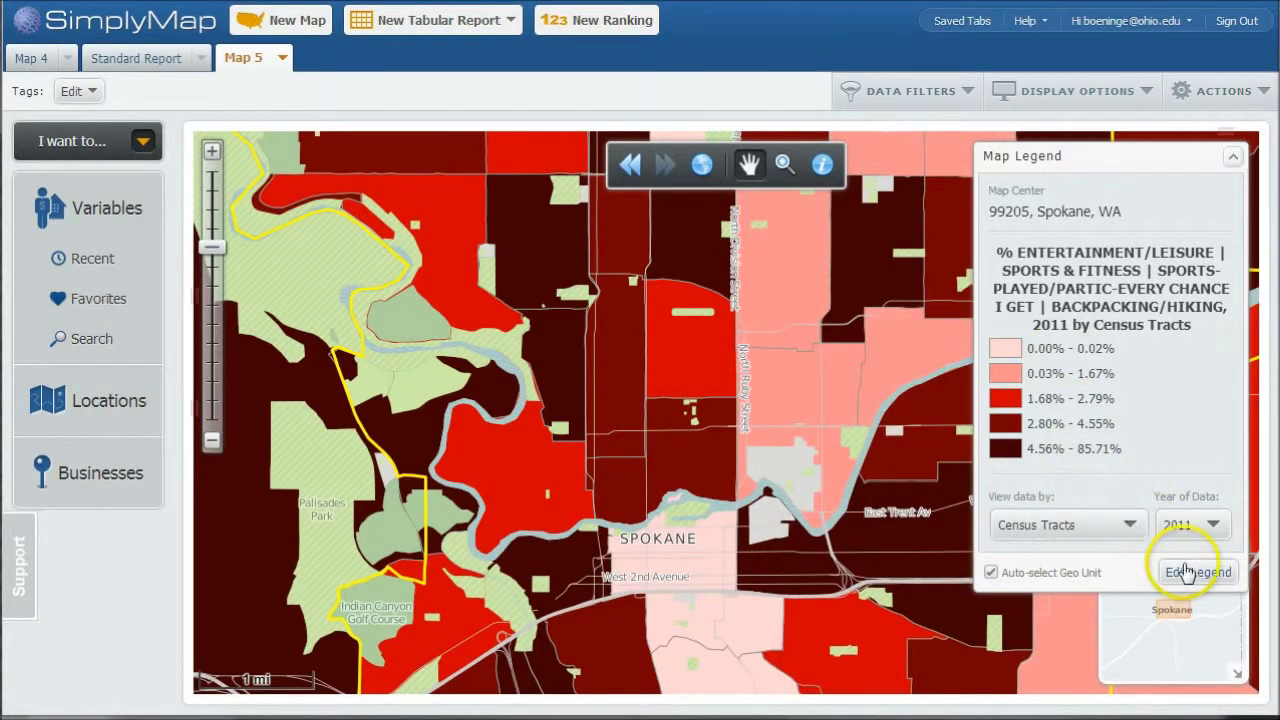
# Reclassify the legend with Natural Breaks (Local), giving classes 0.00%–2.78% up to 6.81%–85.71%
pyautogui.click(1197, 573)
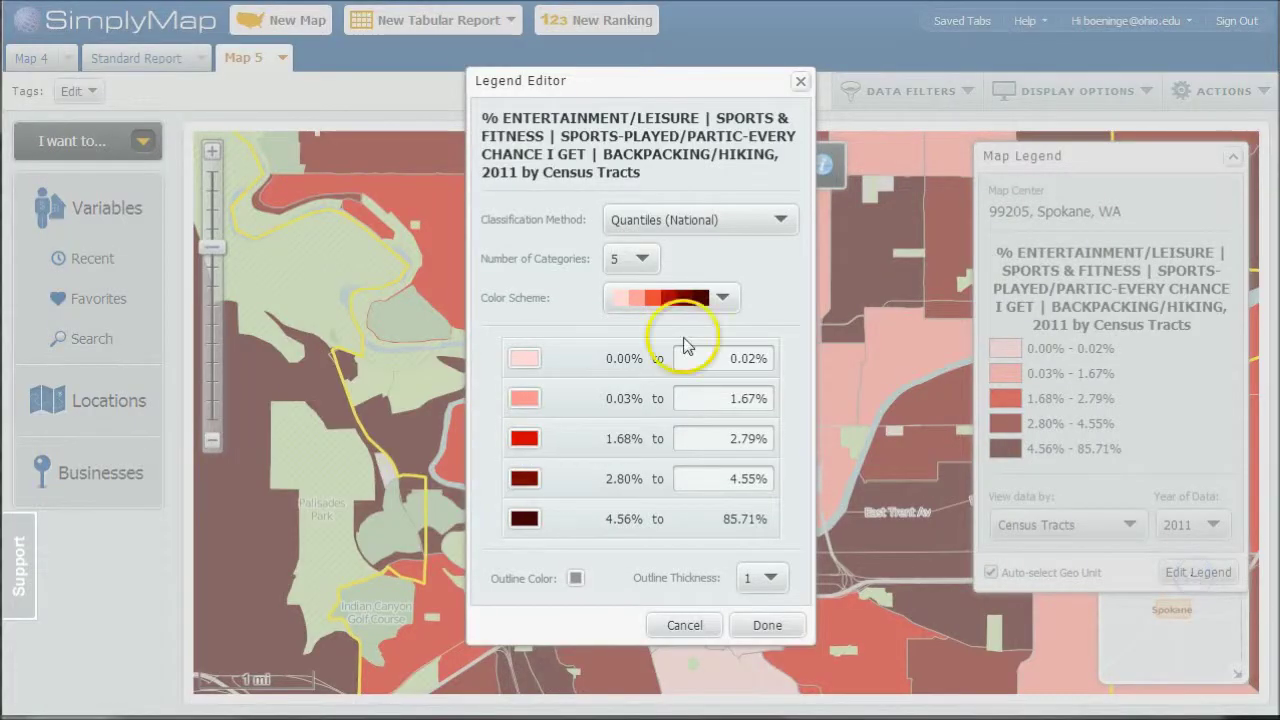
pyautogui.click(723, 224)
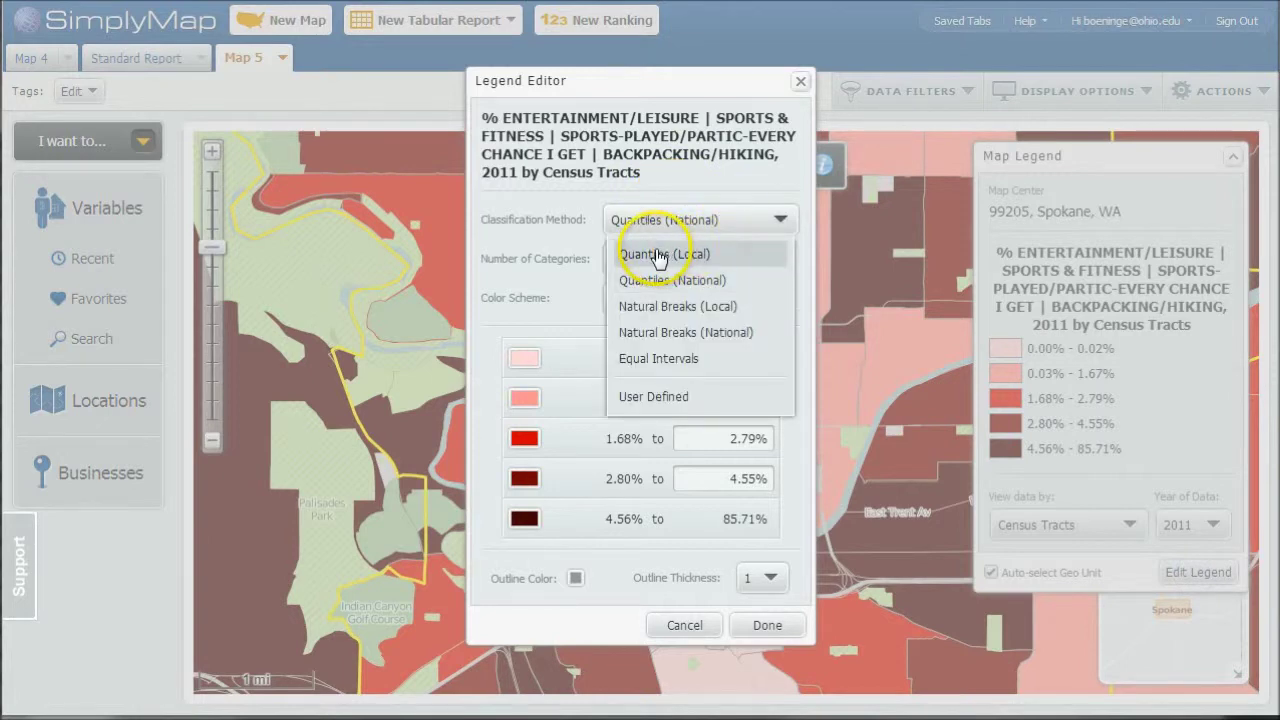
pyautogui.click(650, 311)
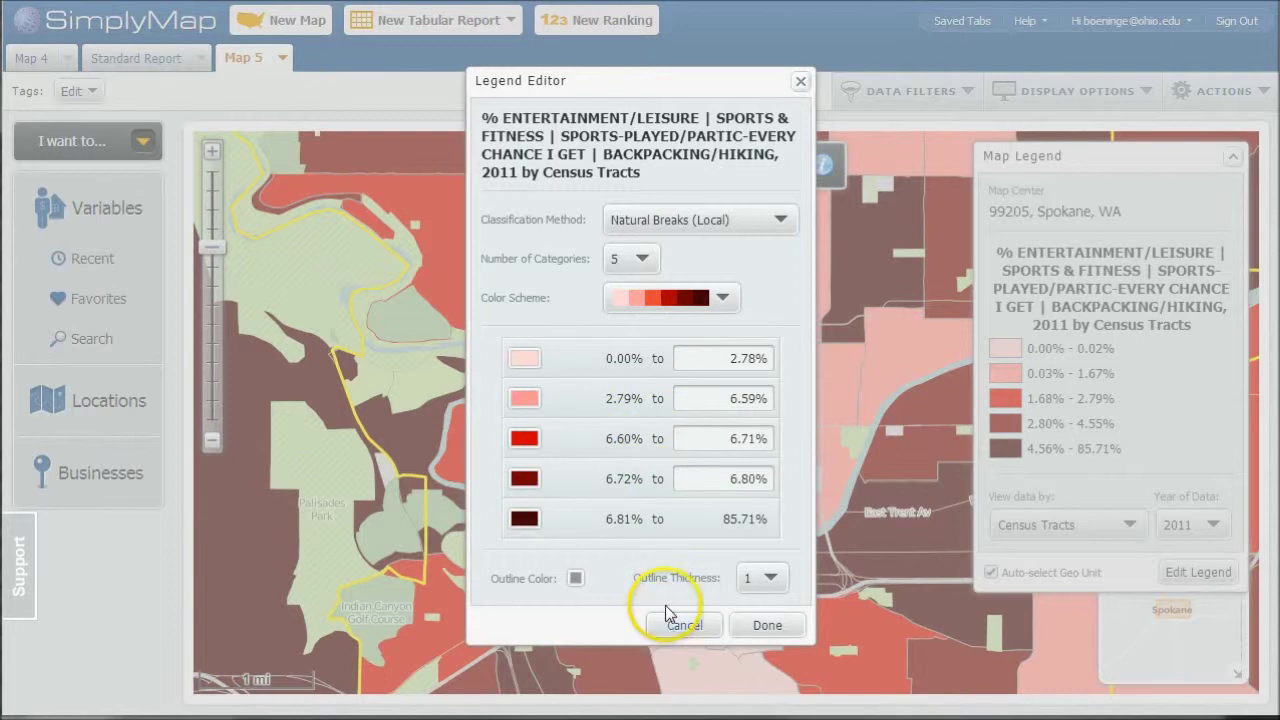
pyautogui.click(767, 627)
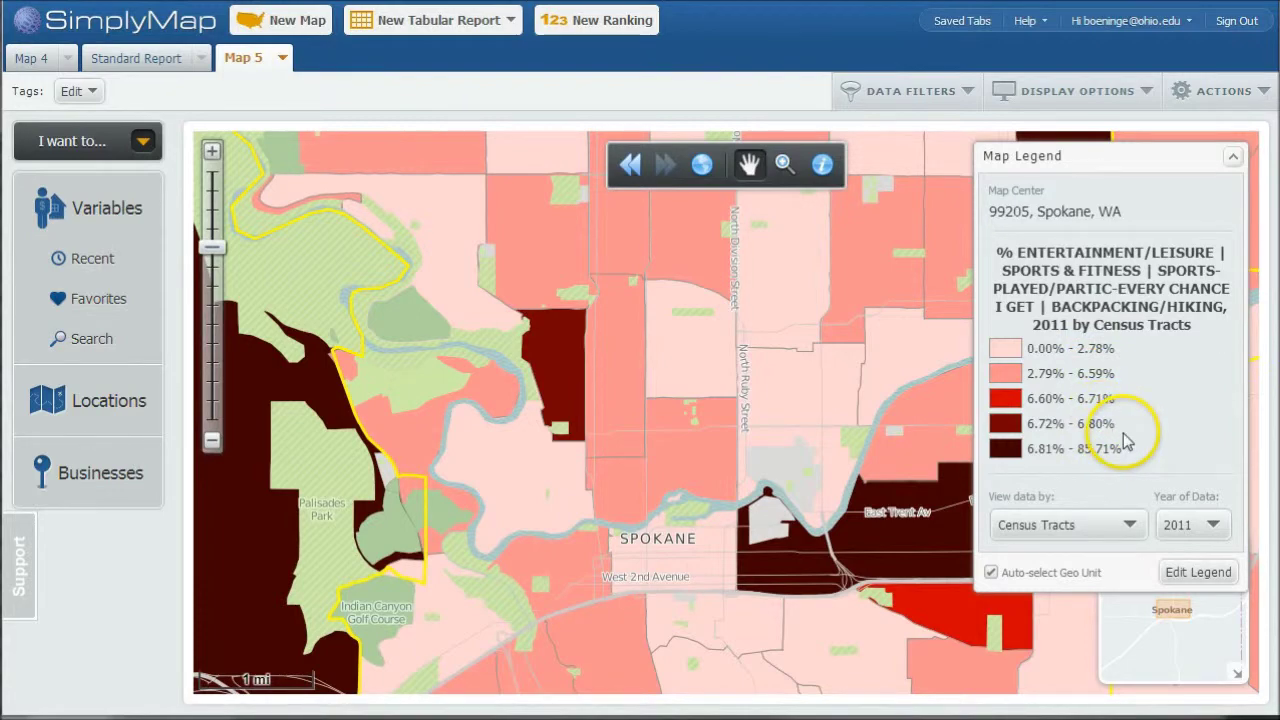
# Reclassify the legend with Quantiles (Local), giving classes 0.00%–1.29% up to 4.79%–85.71%
pyautogui.click(1193, 572)
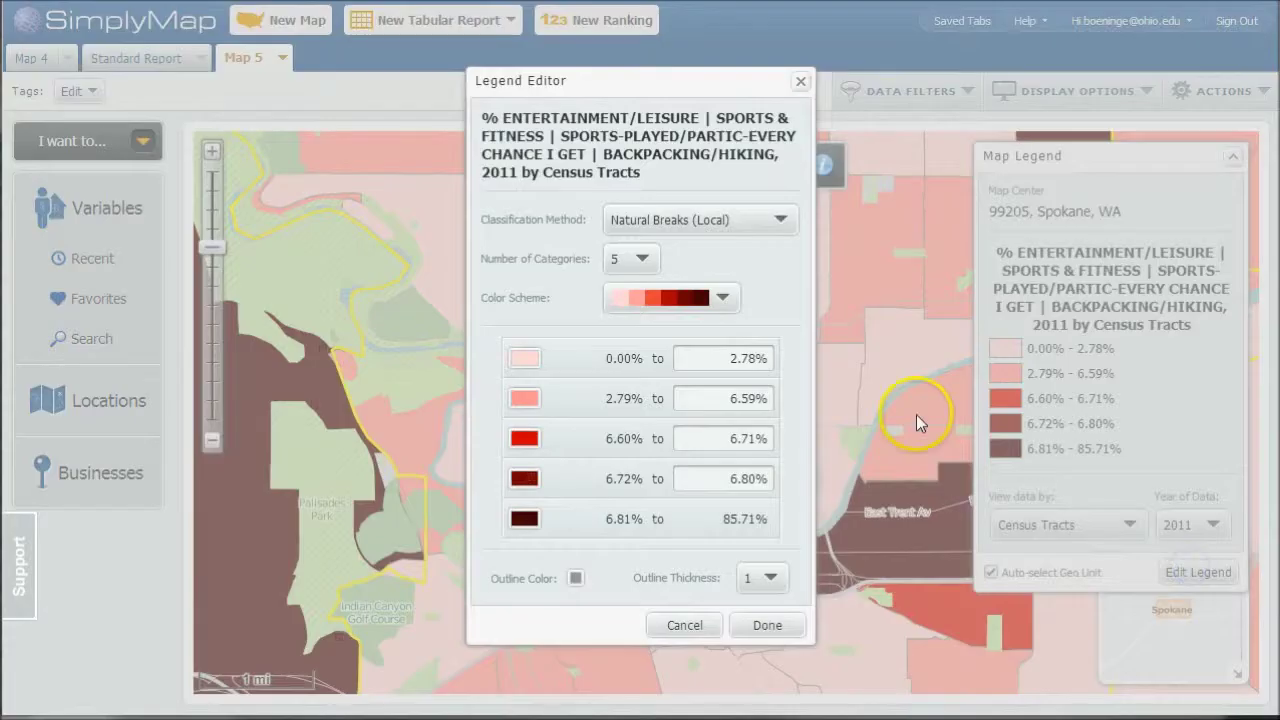
pyautogui.click(720, 222)
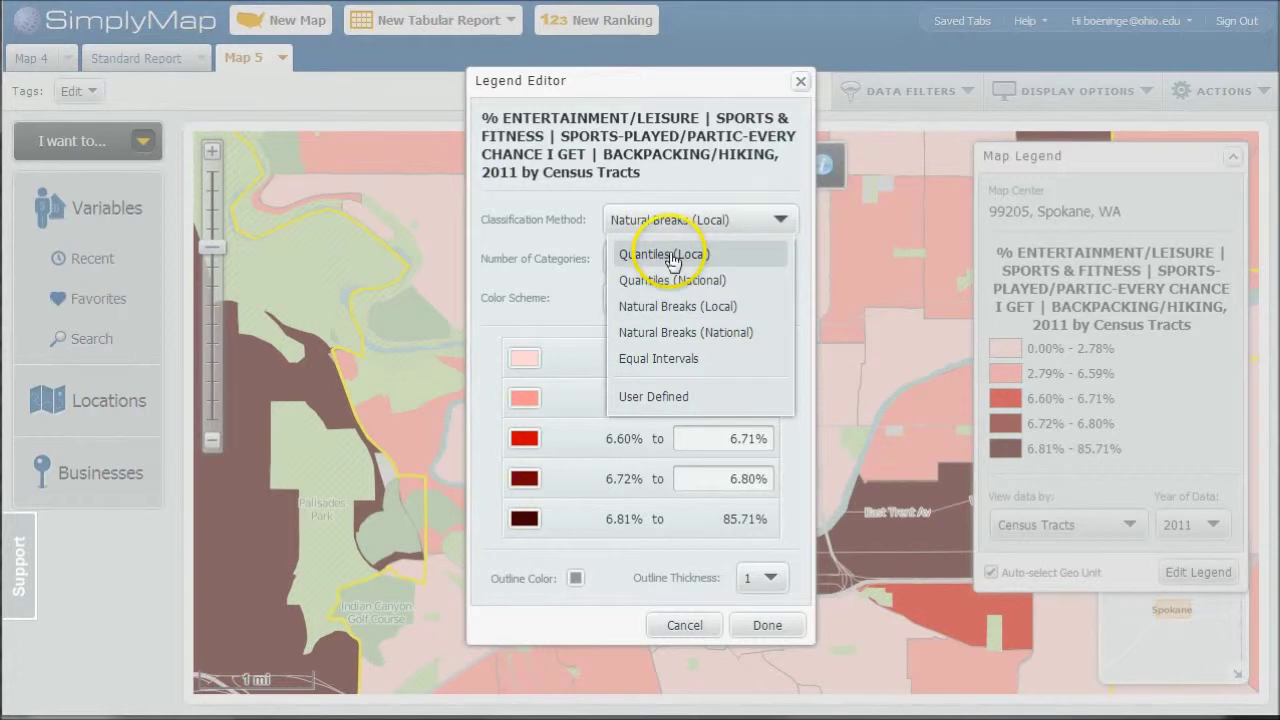
pyautogui.click(665, 255)
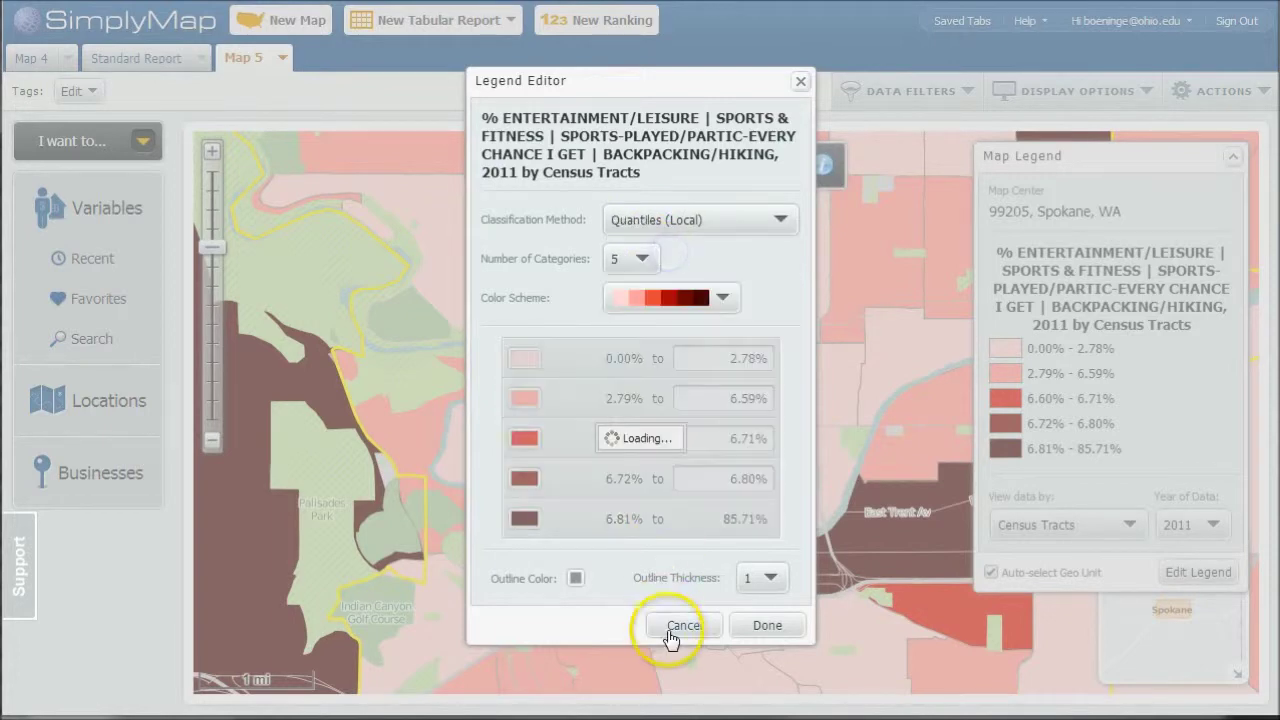
pyautogui.click(779, 638)
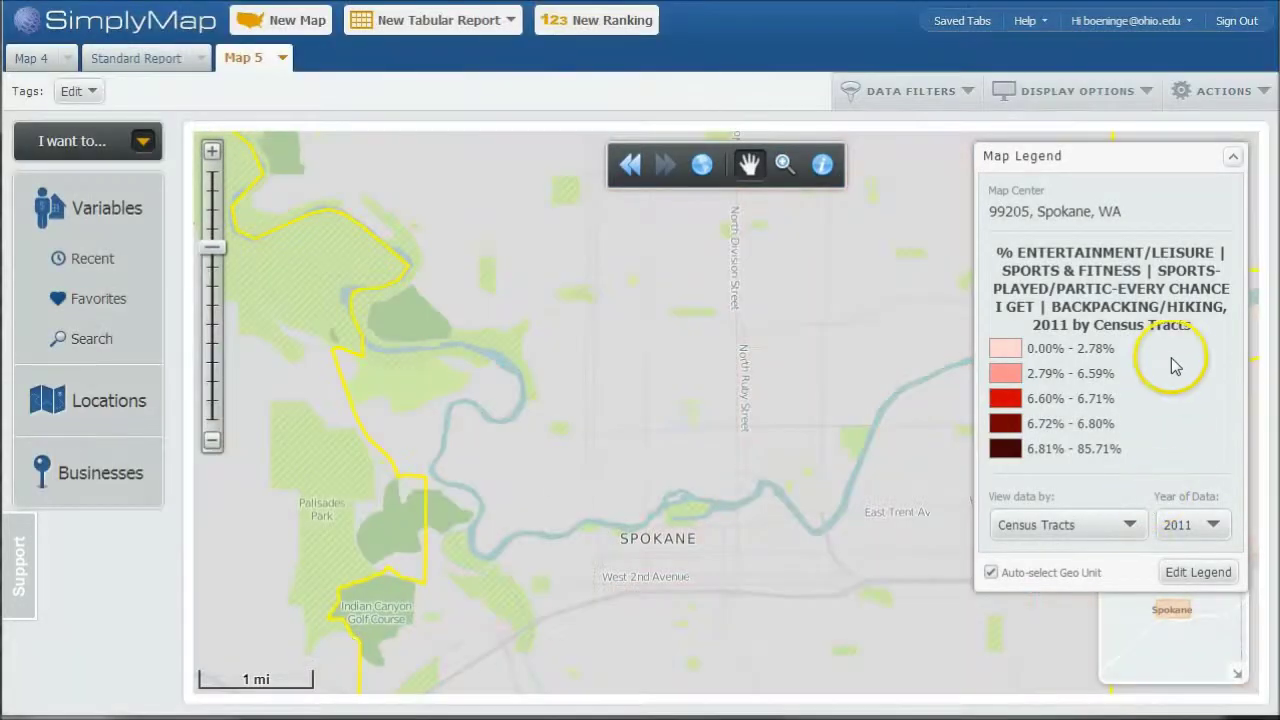